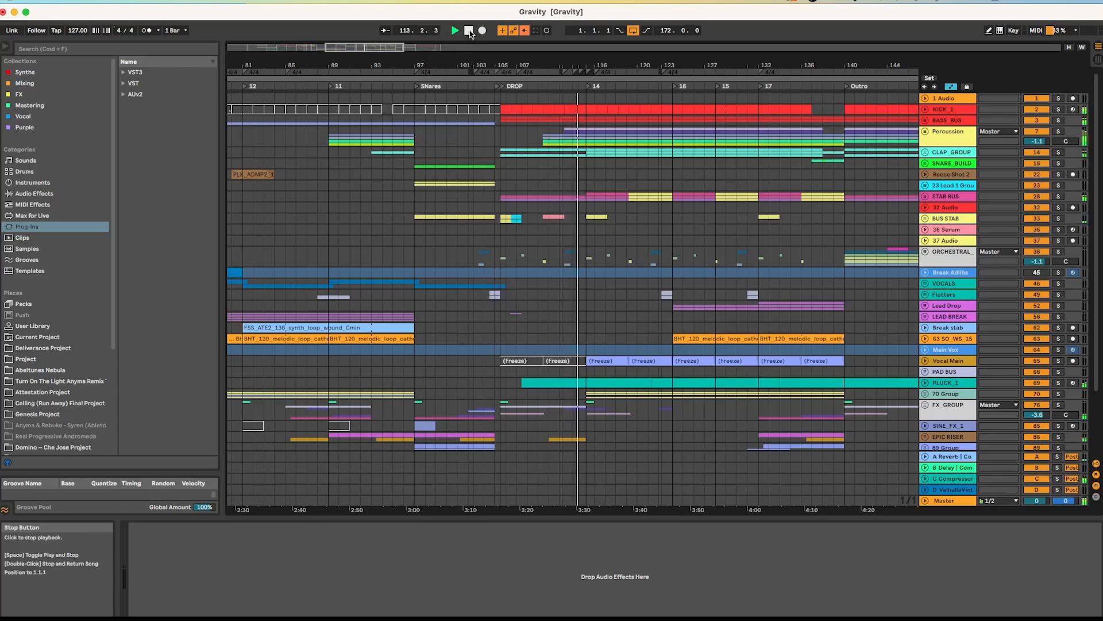
Step: Stop playback, return to the song start, and examine the whole arrangement across all tracks
{"action": "double_click", "coordinate": [469, 32]}
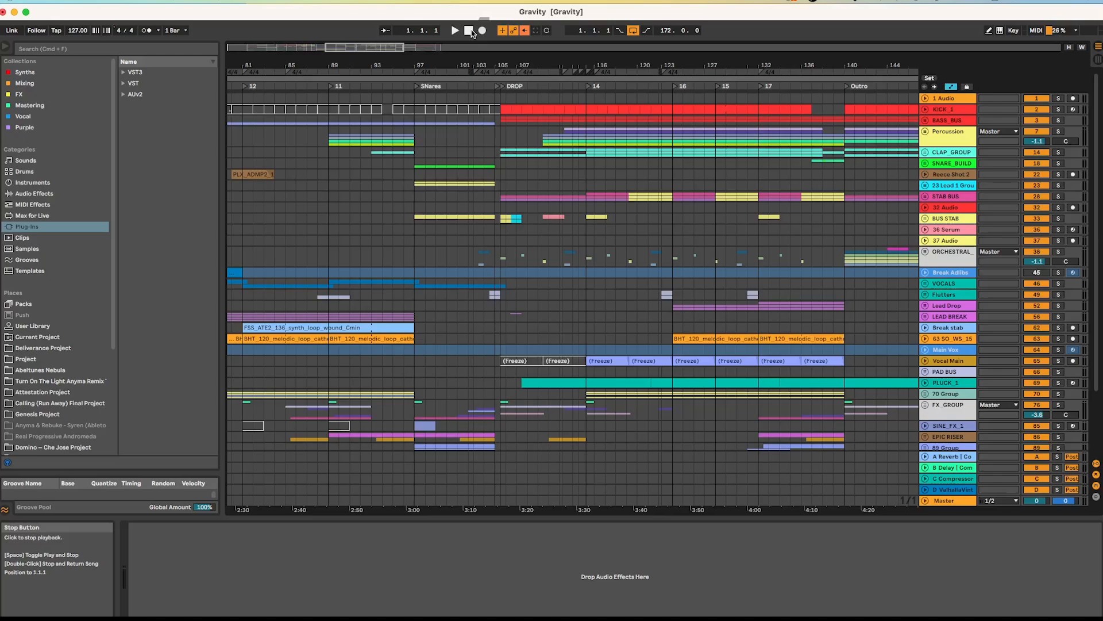
{"action": "left_click_drag", "start_coordinate": [475, 53], "coordinate": [558, 240]}
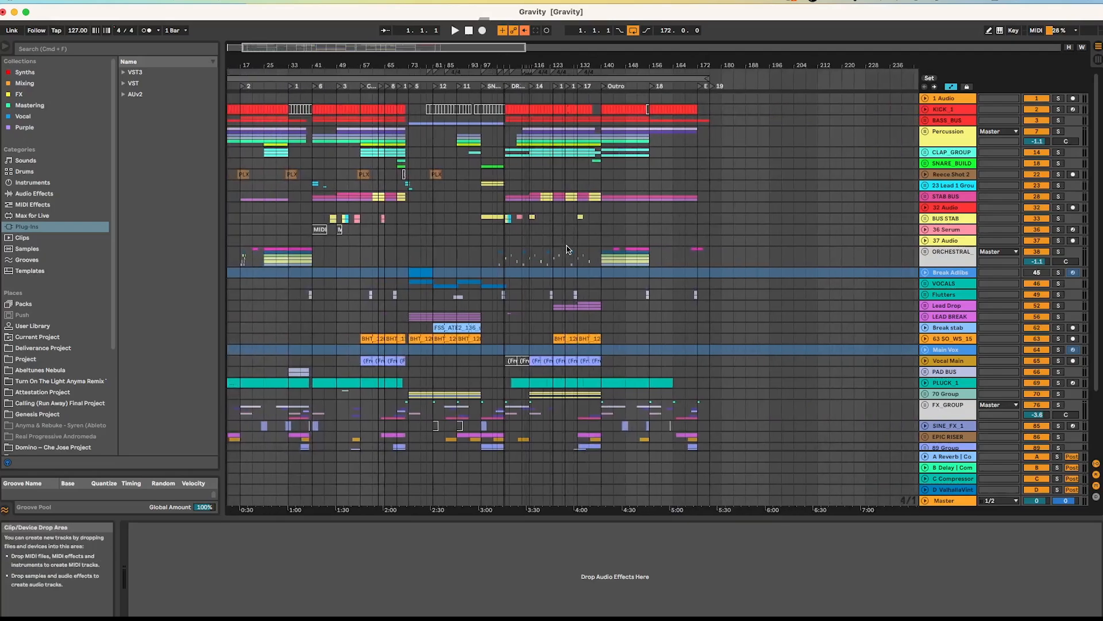
{"action": "left_click", "coordinate": [721, 185]}
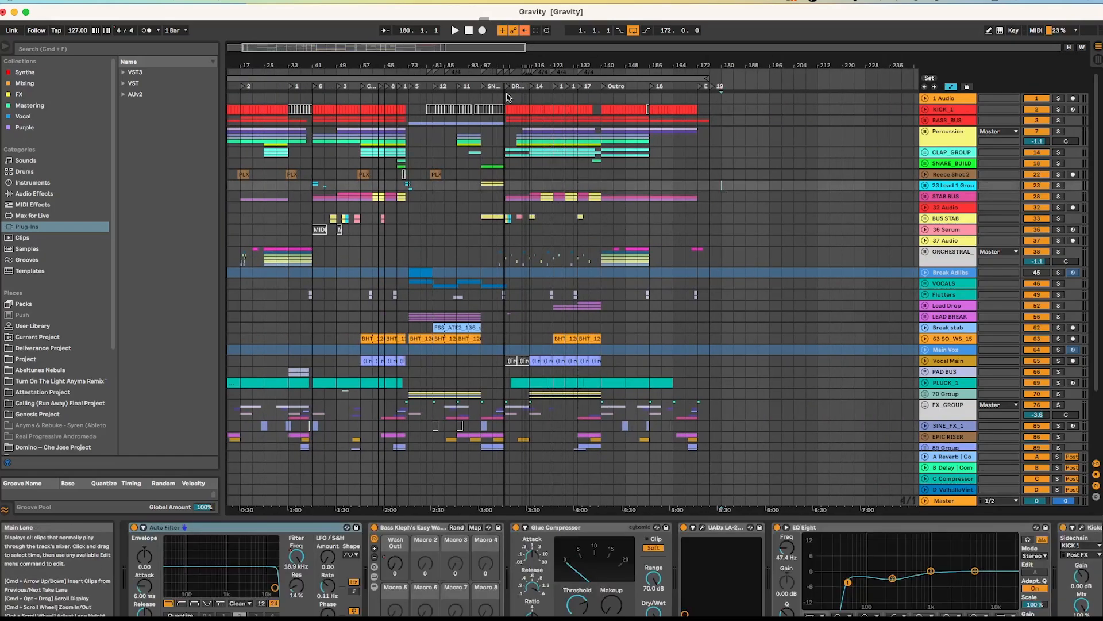
{"action": "left_click_drag", "start_coordinate": [495, 66], "coordinate": [584, 67]}
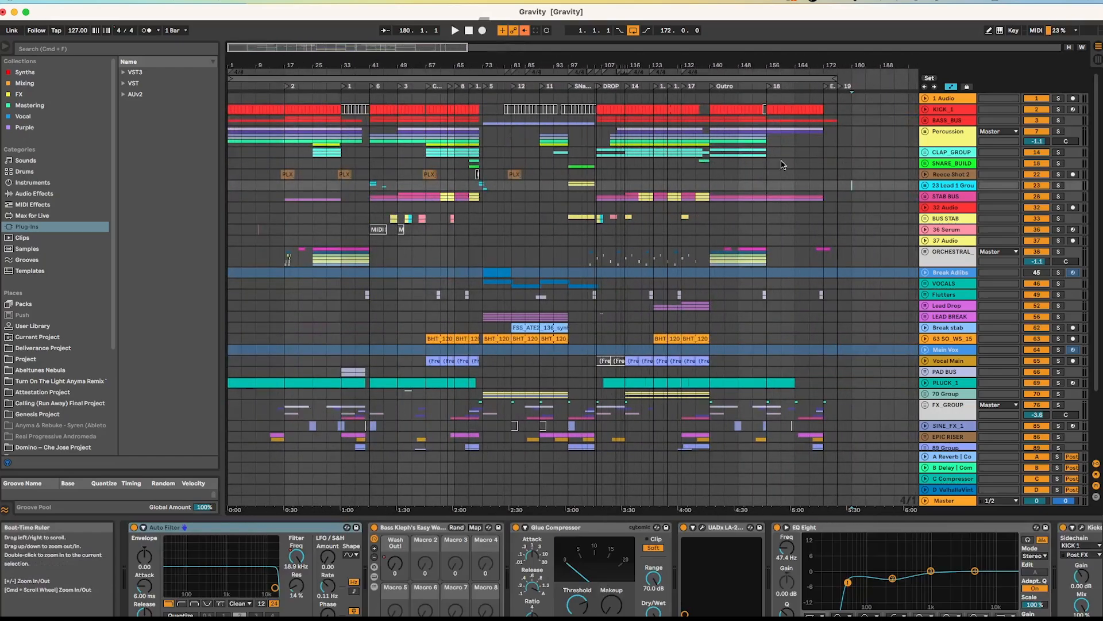
{"action": "scroll", "coordinate": [771, 178], "scroll_direction": "down", "scroll_amount": 2}
{"action": "scroll", "coordinate": [771, 178], "scroll_direction": "up", "scroll_amount": 2}
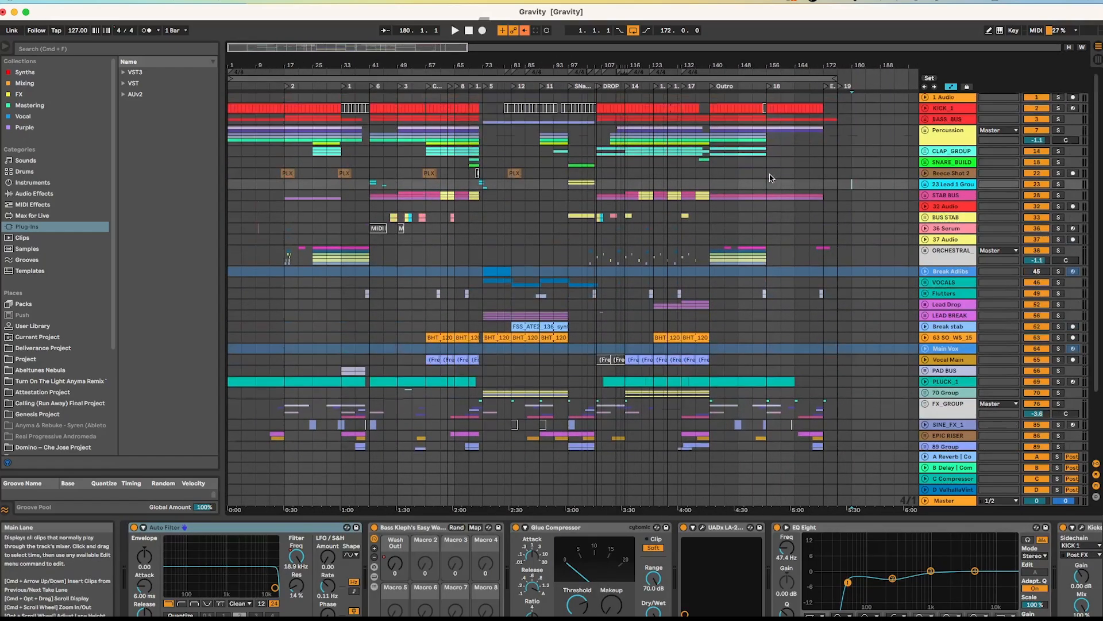
{"action": "left_click", "coordinate": [955, 122]}
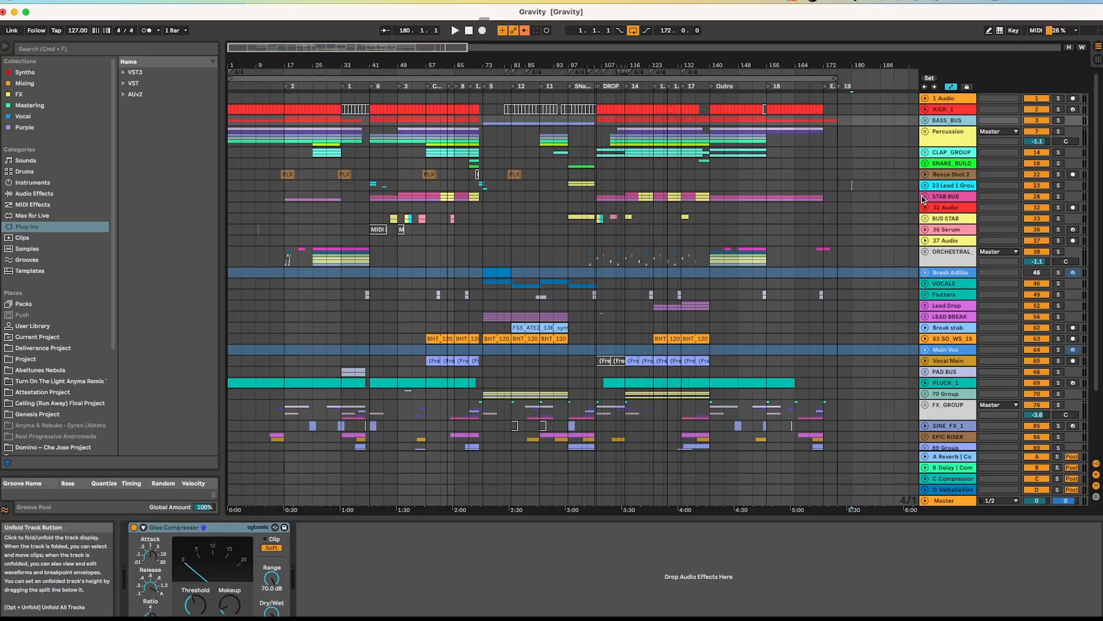
{"action": "left_click", "coordinate": [866, 305]}
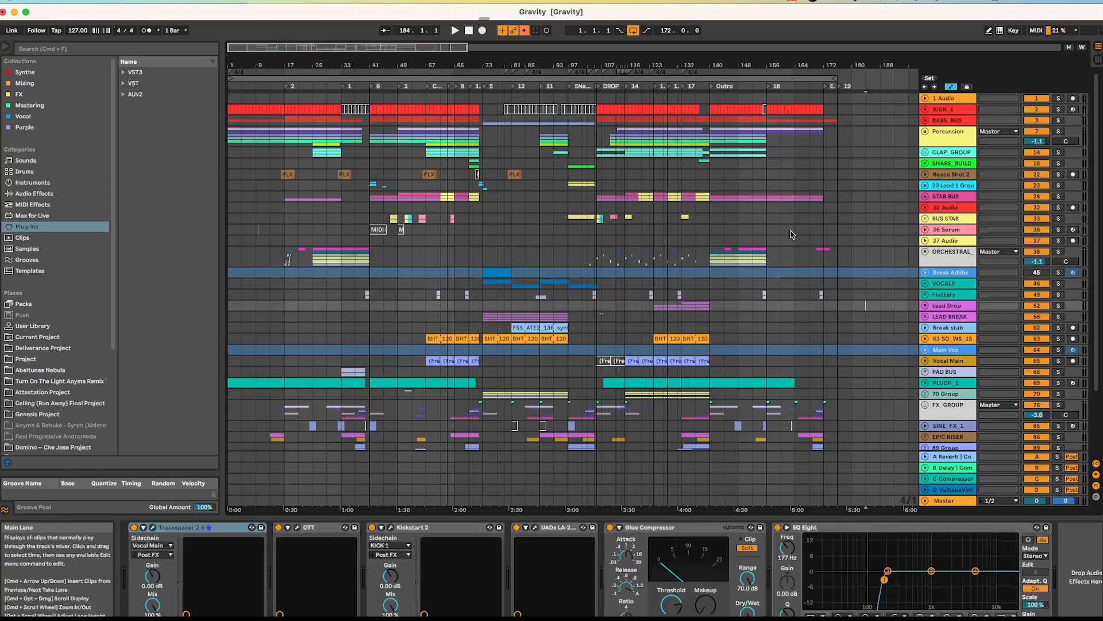
Step: Unfold the BASS_BUS group to show its tracks, keeping the KICK_1 track folded
{"action": "left_click", "coordinate": [926, 120]}
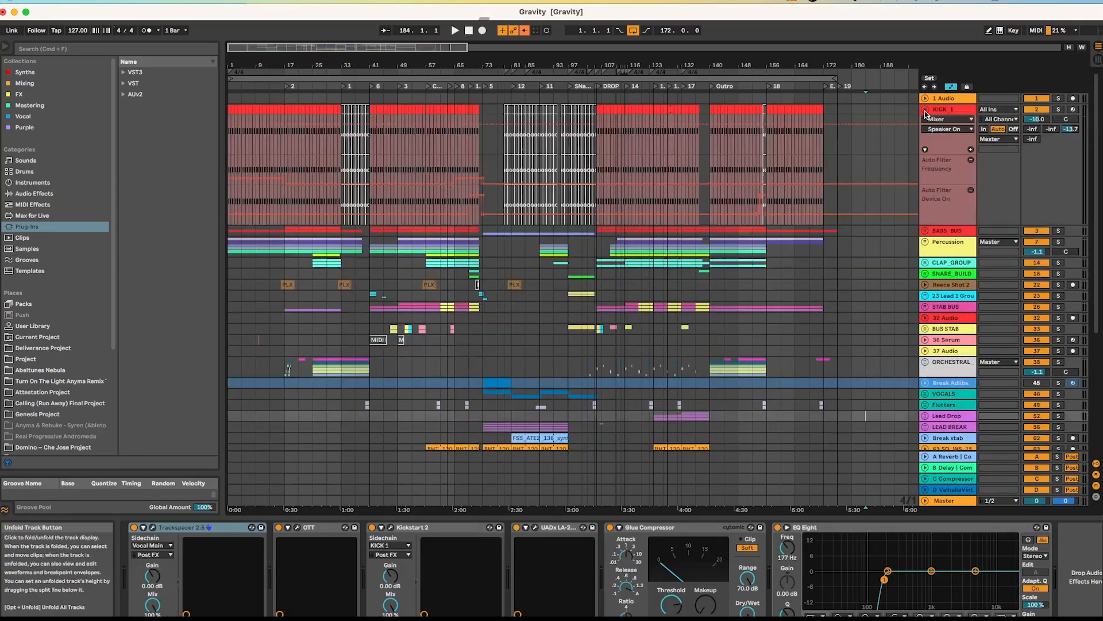
{"action": "left_click", "coordinate": [925, 121]}
{"action": "left_click", "coordinate": [926, 121]}
{"action": "left_click", "coordinate": [952, 122]}
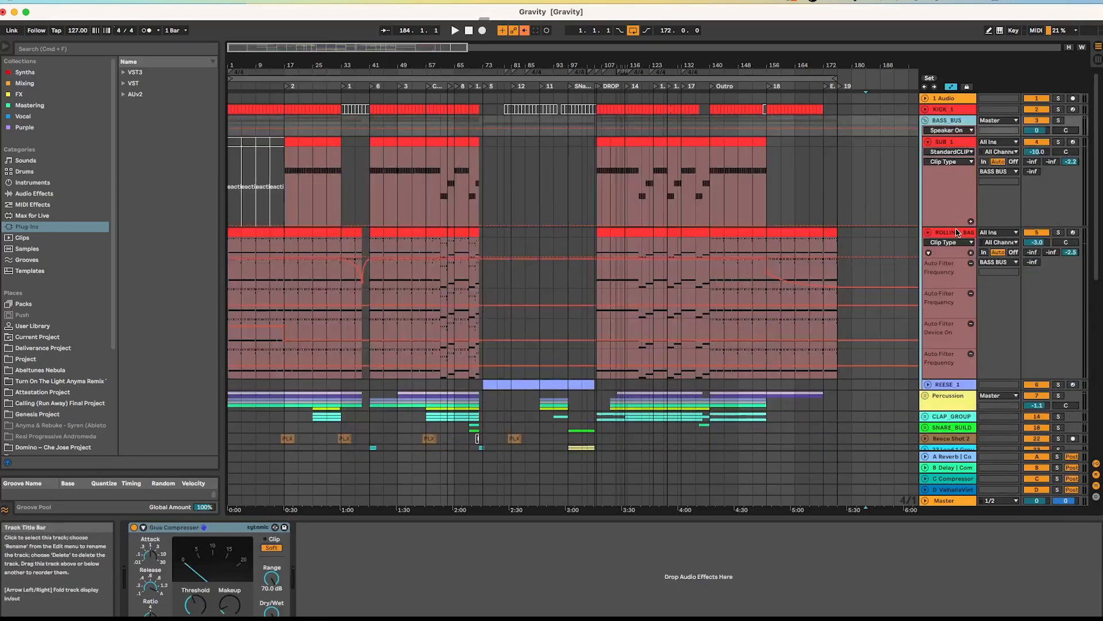
Step: Remove the lower three Auto Filter automation lanes from the rolling bass track, keeping only the first Frequency lane
{"action": "left_click", "coordinate": [958, 232]}
{"action": "left_click", "coordinate": [969, 344]}
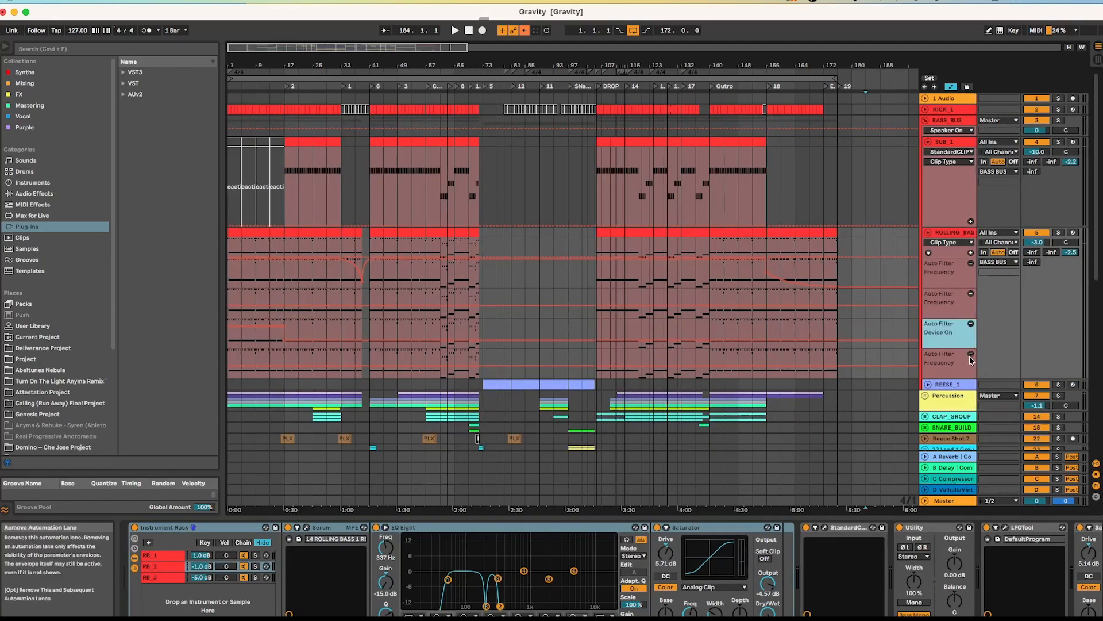
{"action": "left_click", "coordinate": [970, 355]}
{"action": "left_click", "coordinate": [972, 323]}
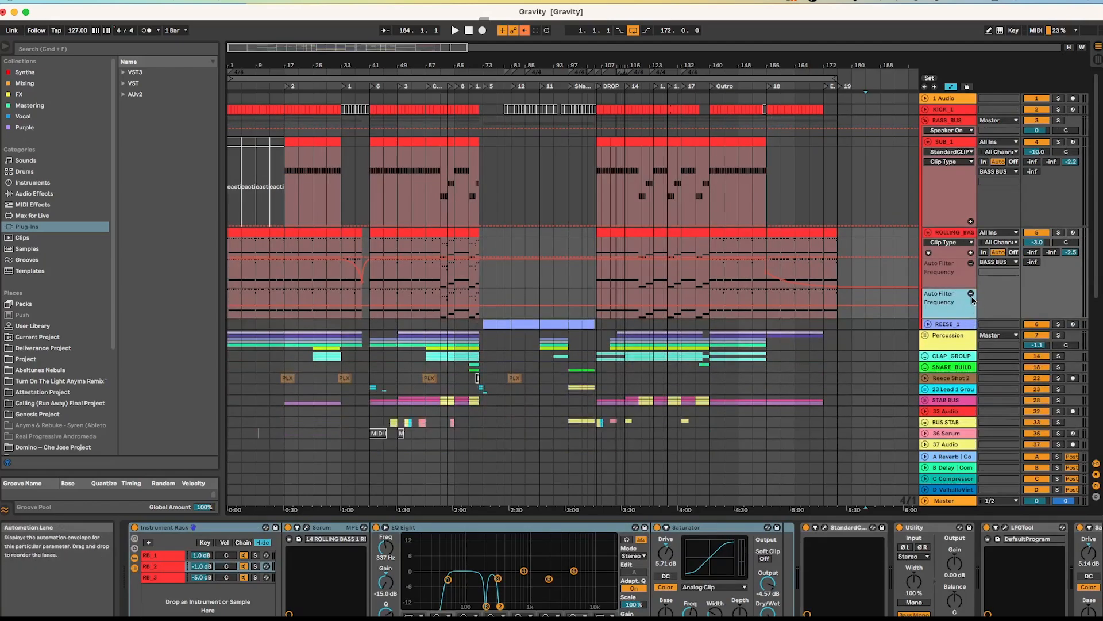
{"action": "left_click", "coordinate": [971, 294]}
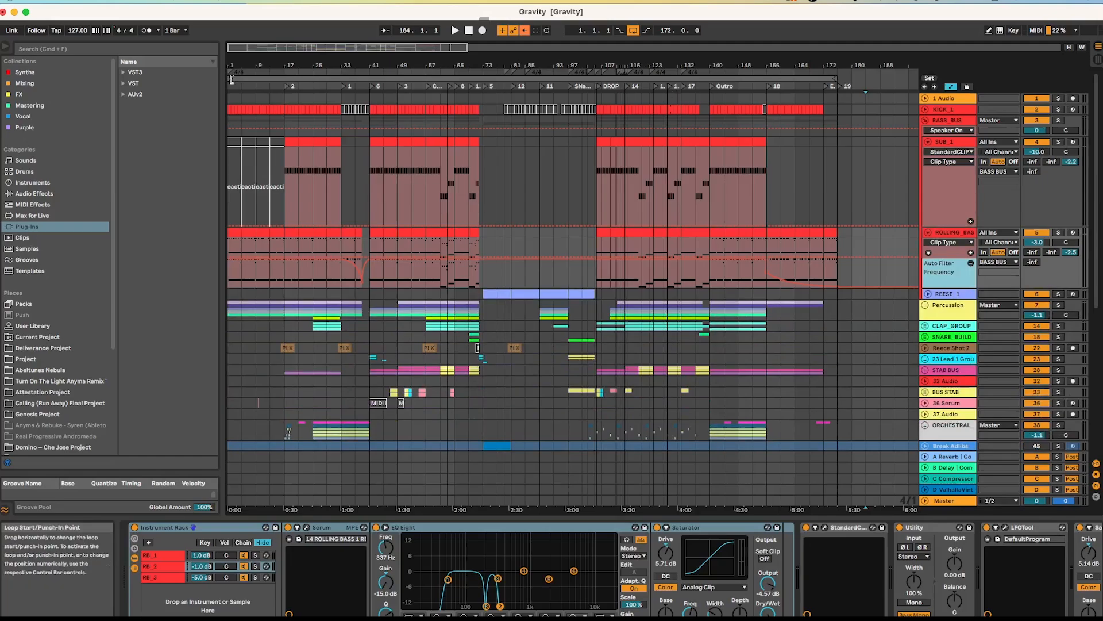
Step: Set the arrangement loop to start at bar 49 with a length of 8 bars
{"action": "left_click_drag", "start_coordinate": [232, 80], "coordinate": [399, 78]}
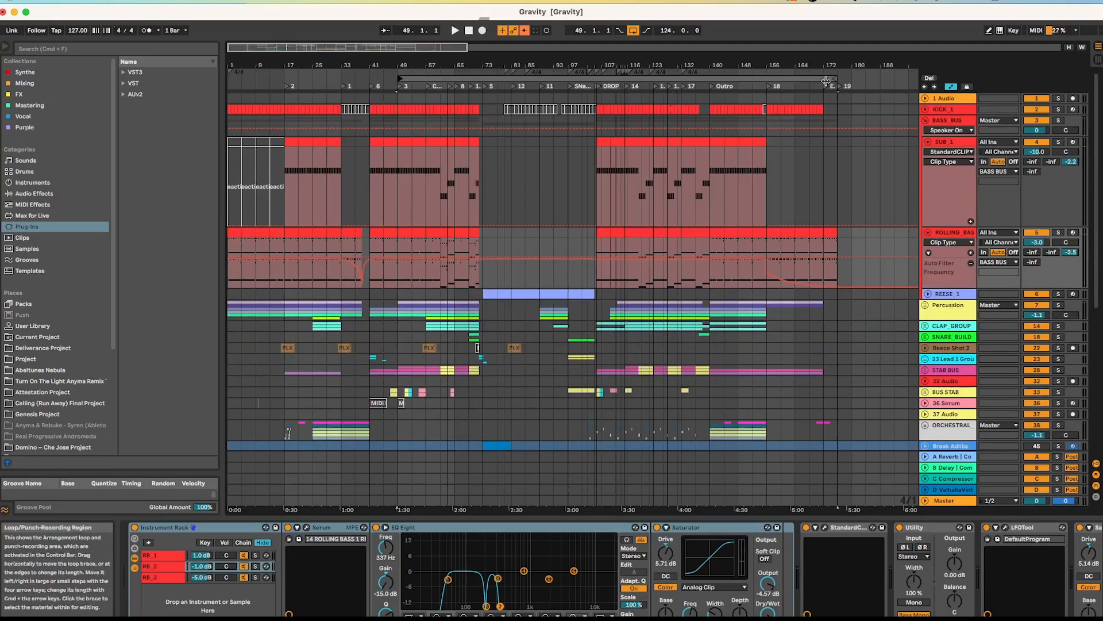
{"action": "left_click_drag", "start_coordinate": [826, 81], "coordinate": [427, 79]}
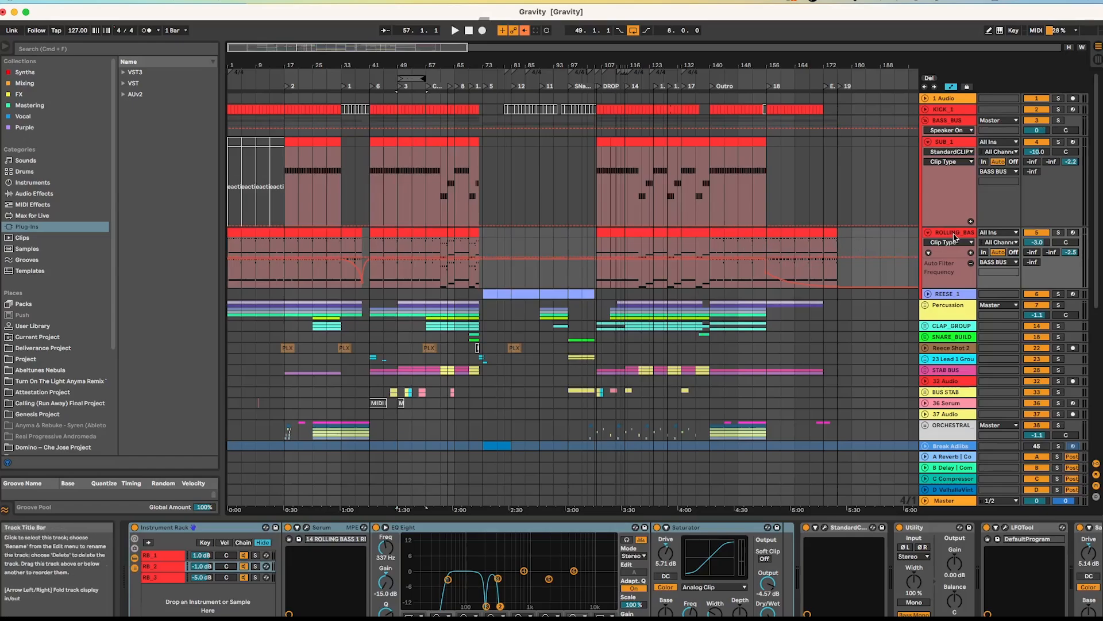
Step: Compare the SUB_1 and rolling bass tracks, show SUB_1's device chain, and select its Utility device
{"action": "left_click", "coordinate": [959, 143]}
{"action": "left_click", "coordinate": [956, 233]}
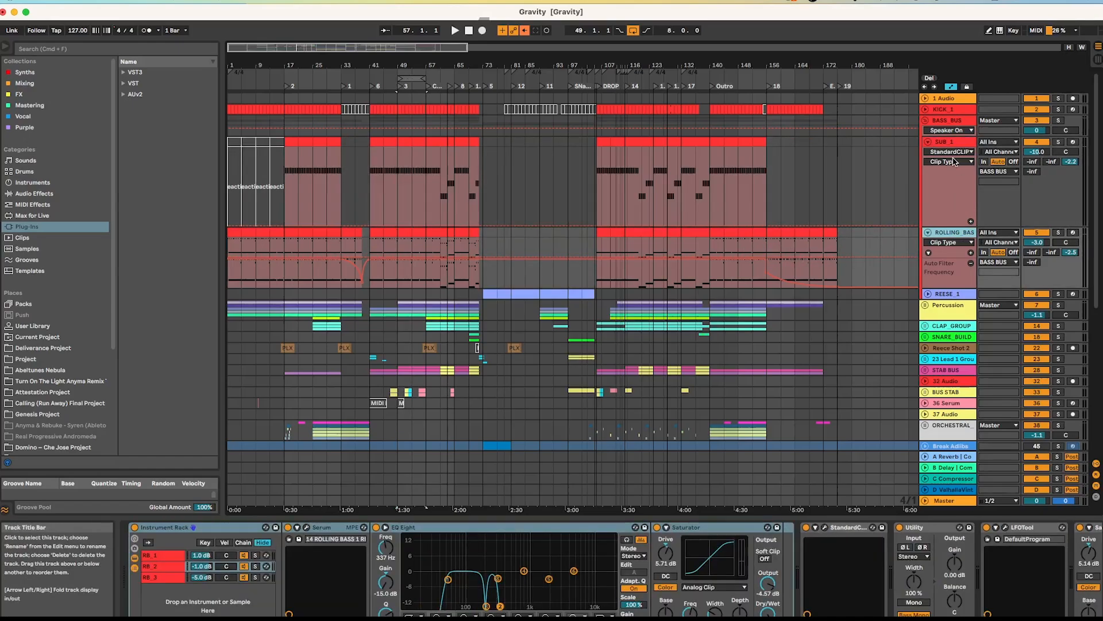
{"action": "left_click", "coordinate": [952, 143]}
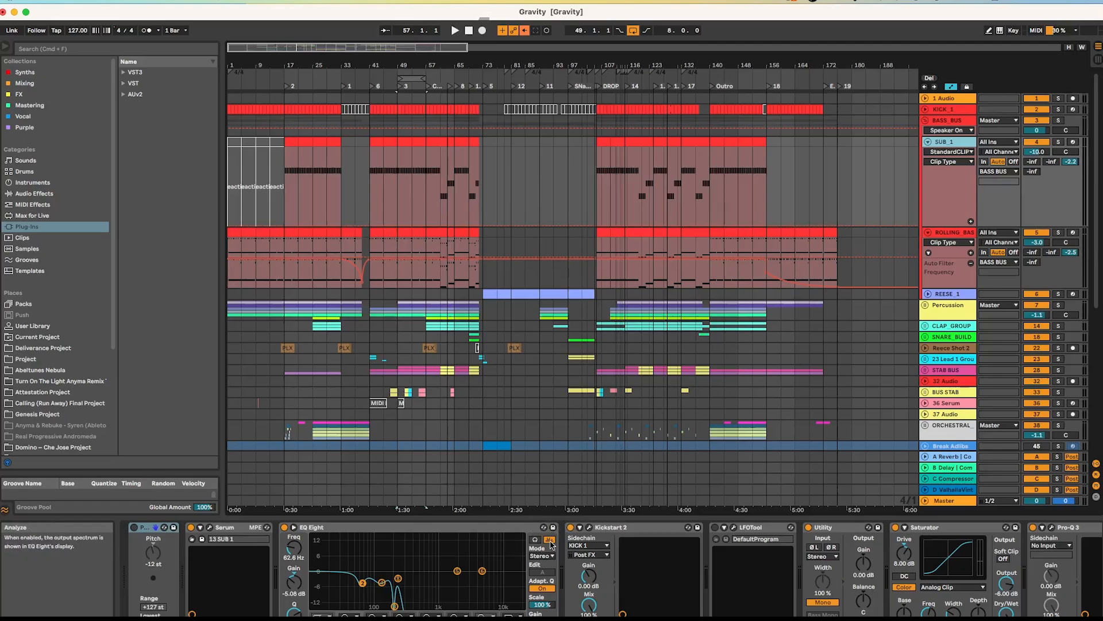
{"action": "left_click", "coordinate": [863, 528]}
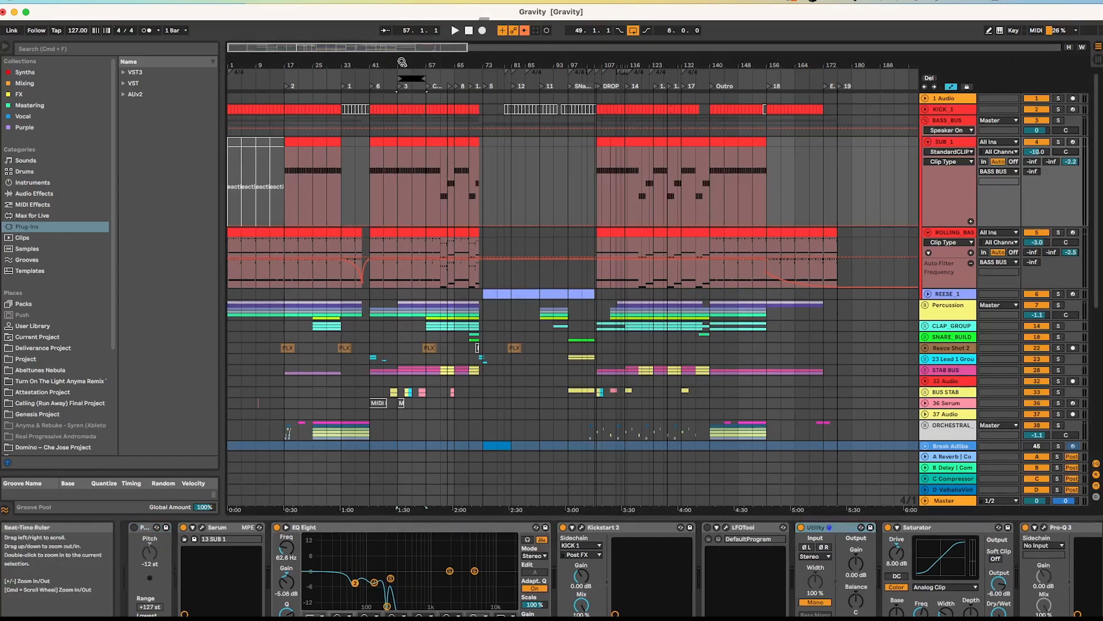
Step: Open the rolling bass MIDI clip at bar 49 and enlarge its note editor
{"action": "left_click_drag", "start_coordinate": [402, 62], "coordinate": [465, 61]}
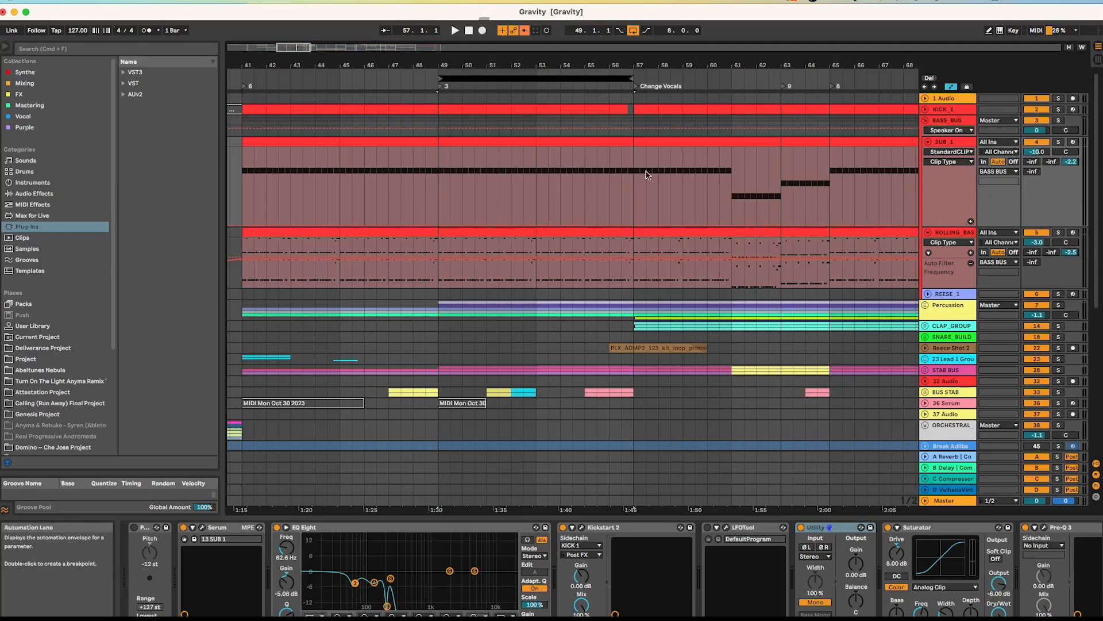
{"action": "left_click_drag", "start_coordinate": [463, 63], "coordinate": [382, 231]}
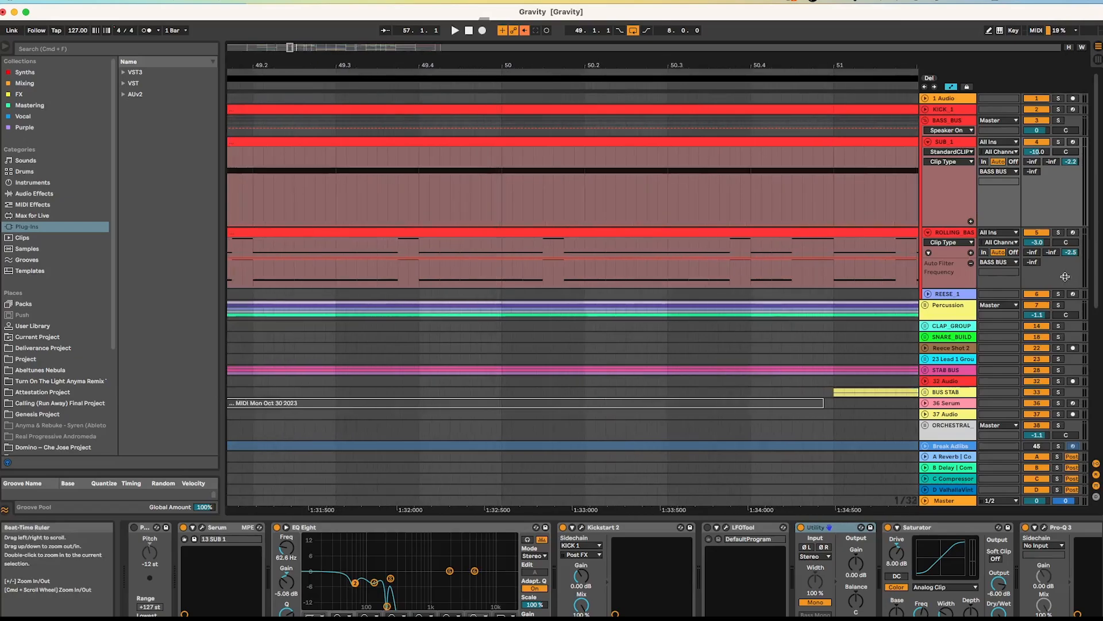
{"action": "double_click", "coordinate": [383, 231]}
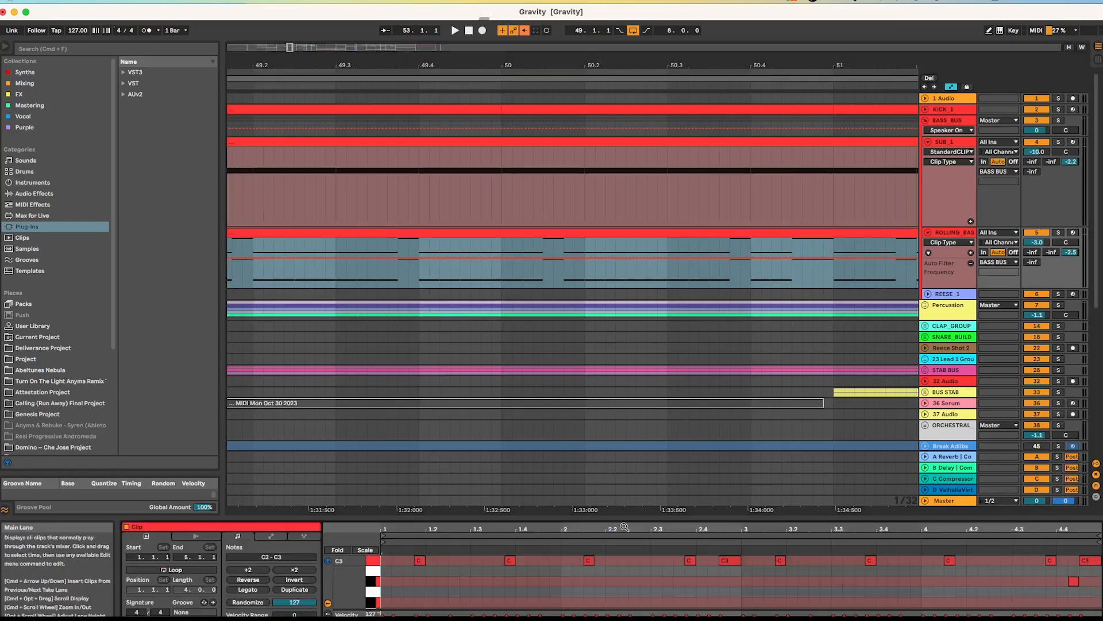
{"action": "left_click_drag", "start_coordinate": [621, 515], "coordinate": [640, 269]}
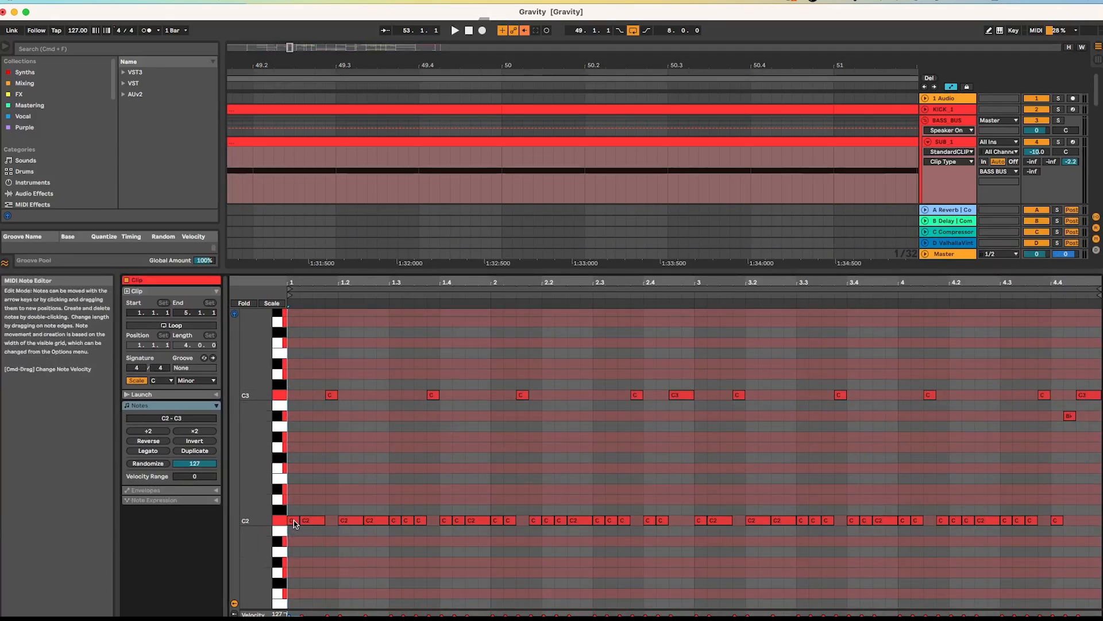
Step: Inspect the opening notes of the rolling bass pattern one by one, covering the first C2 notes and the first C3
{"action": "left_click_drag", "start_coordinate": [279, 516], "coordinate": [303, 529]}
{"action": "left_click", "coordinate": [308, 522]}
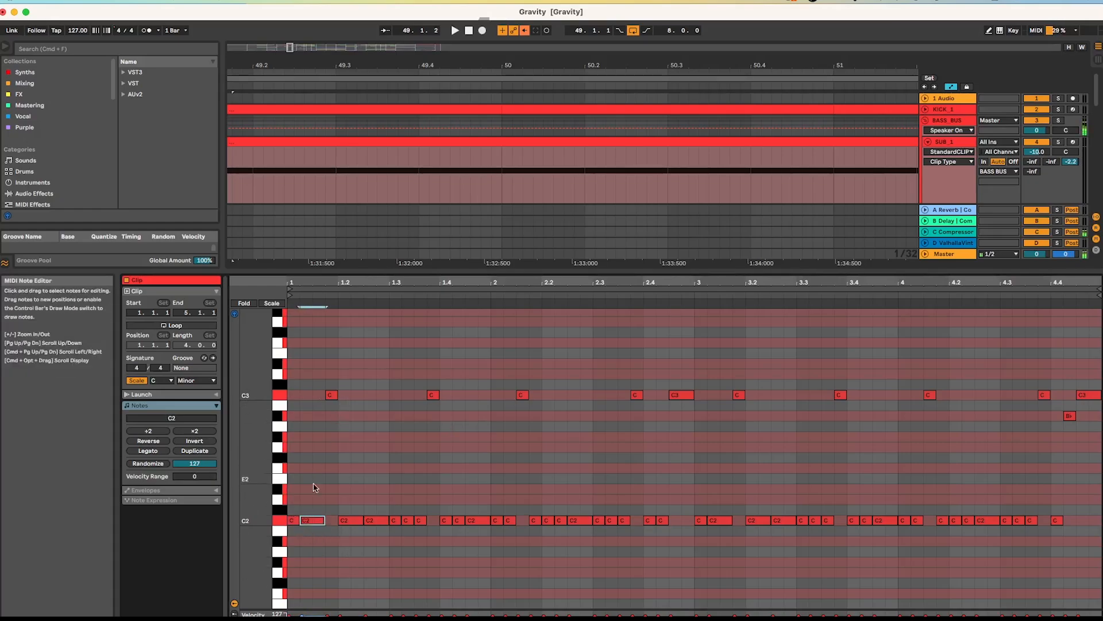
{"action": "left_click", "coordinate": [333, 396]}
{"action": "left_click", "coordinate": [352, 521]}
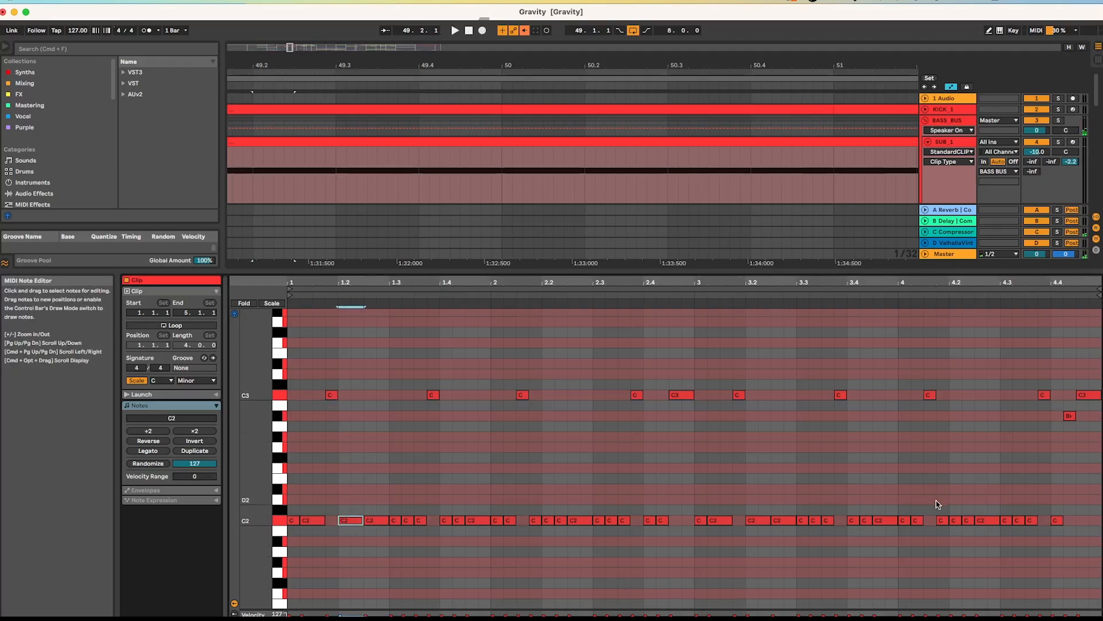
Step: Shorten the loop starting at bar 49 to 2 bars and solo the rolling bass track
{"action": "left_click_drag", "start_coordinate": [401, 63], "coordinate": [521, 35]}
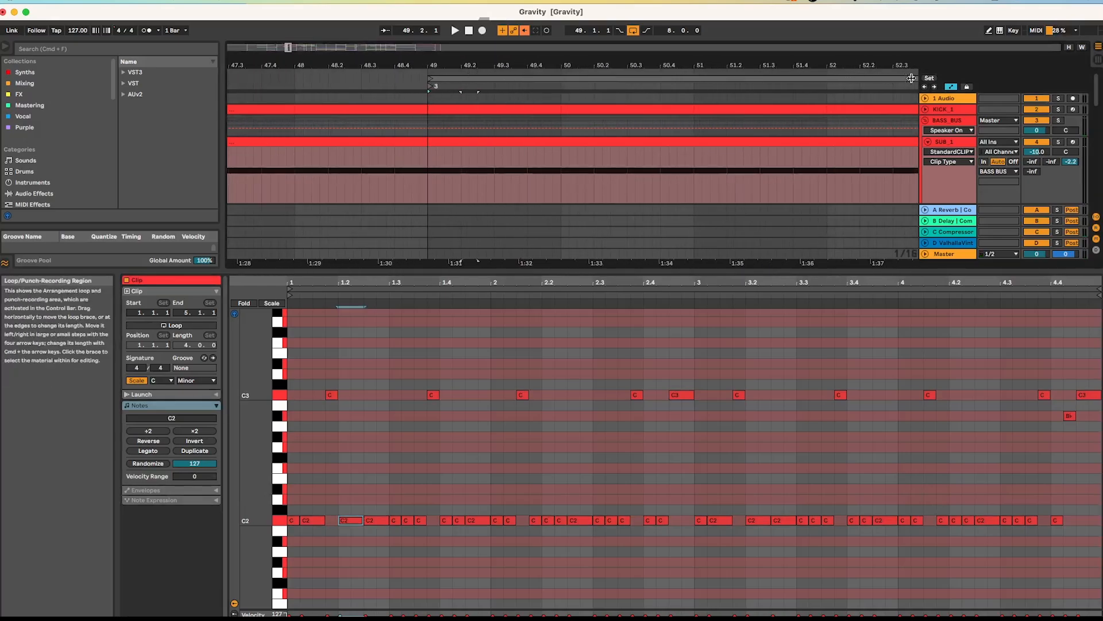
{"action": "left_click_drag", "start_coordinate": [911, 78], "coordinate": [694, 78]}
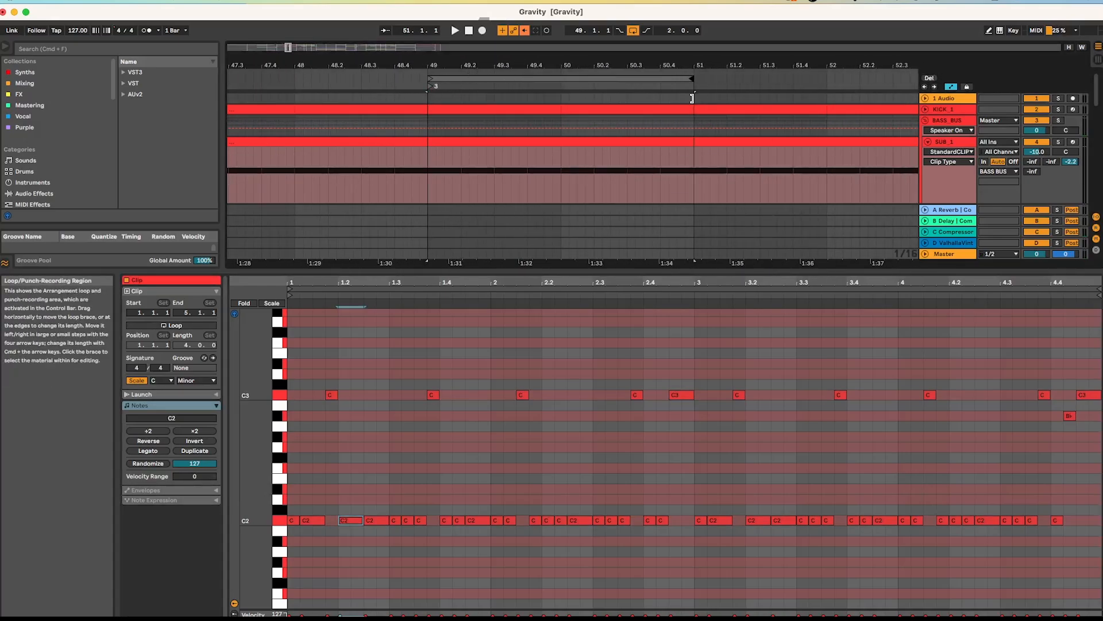
{"action": "left_click", "coordinate": [1058, 141]}
{"action": "scroll", "coordinate": [1076, 172], "scroll_direction": "down", "scroll_amount": 5}
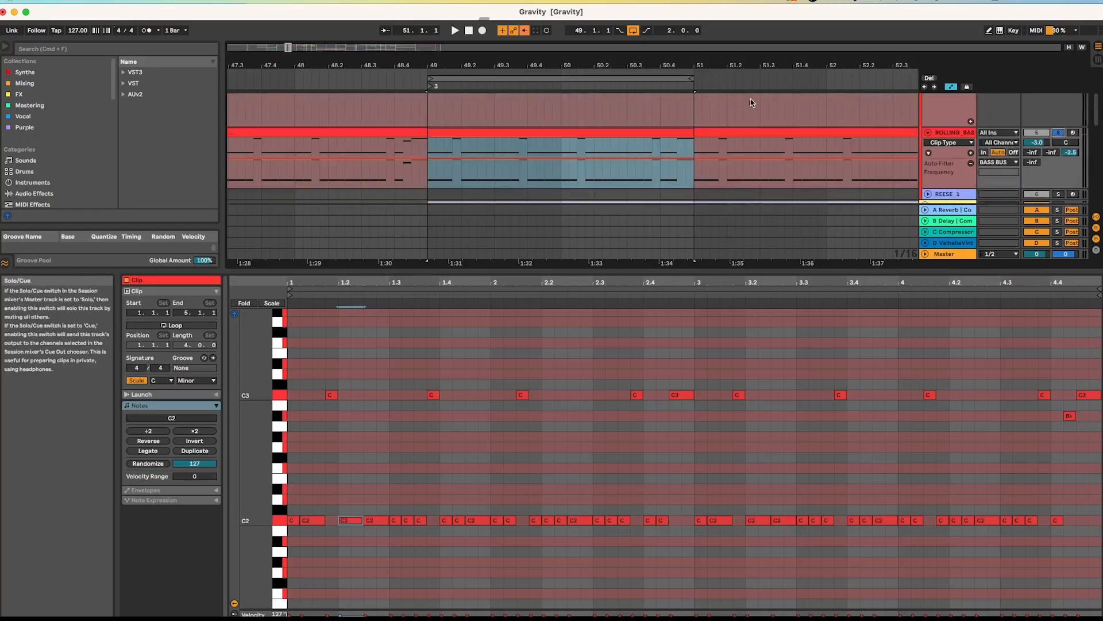
Step: Play the soloed two-bar bass loop, stop it, and reopen the rolling bass clip's notes
{"action": "left_click", "coordinate": [526, 80]}
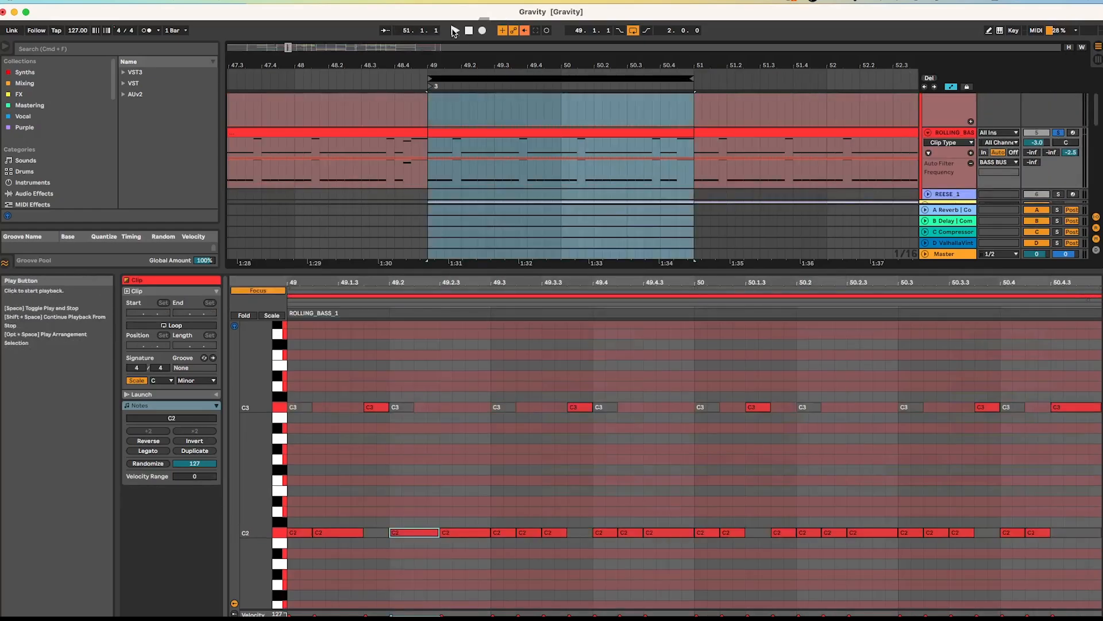
{"action": "left_click", "coordinate": [456, 32]}
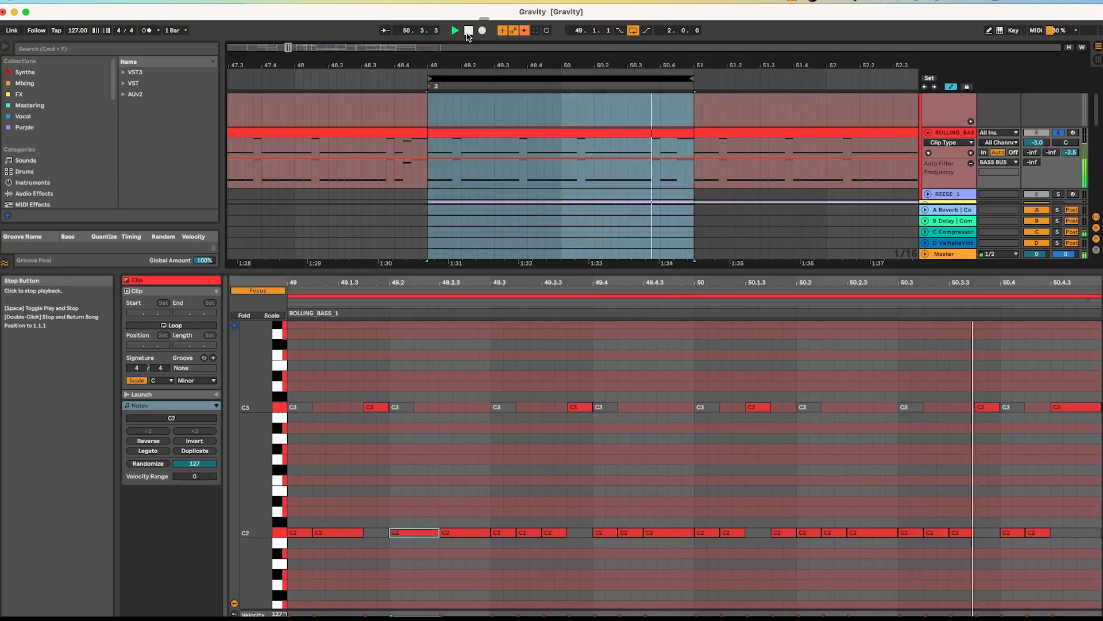
{"action": "left_click", "coordinate": [468, 31]}
{"action": "left_click", "coordinate": [630, 244]}
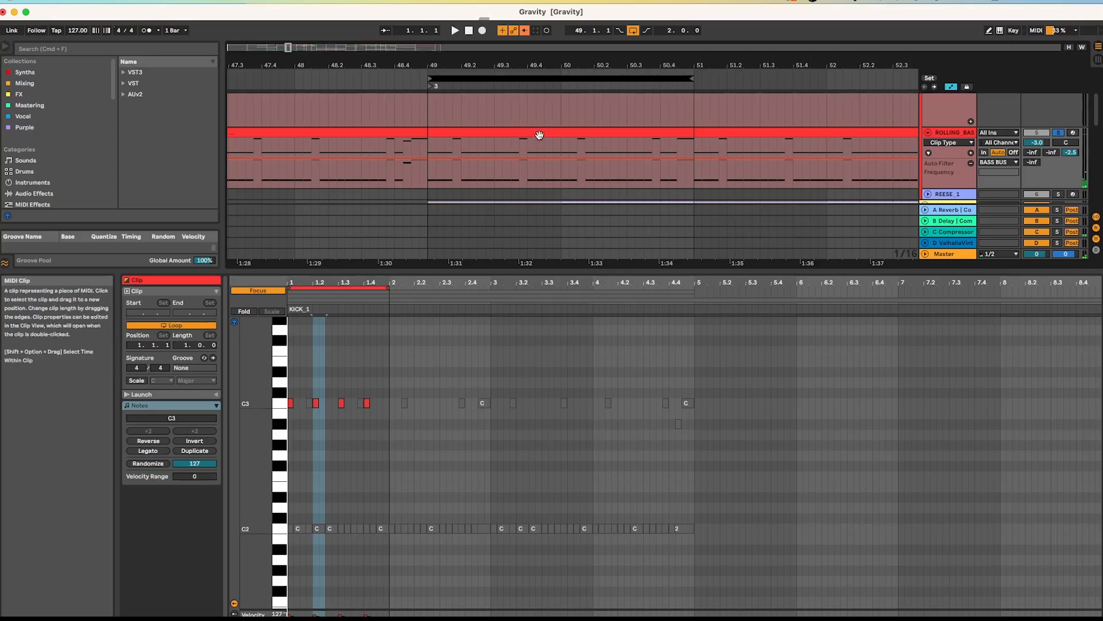
{"action": "left_click", "coordinate": [595, 182]}
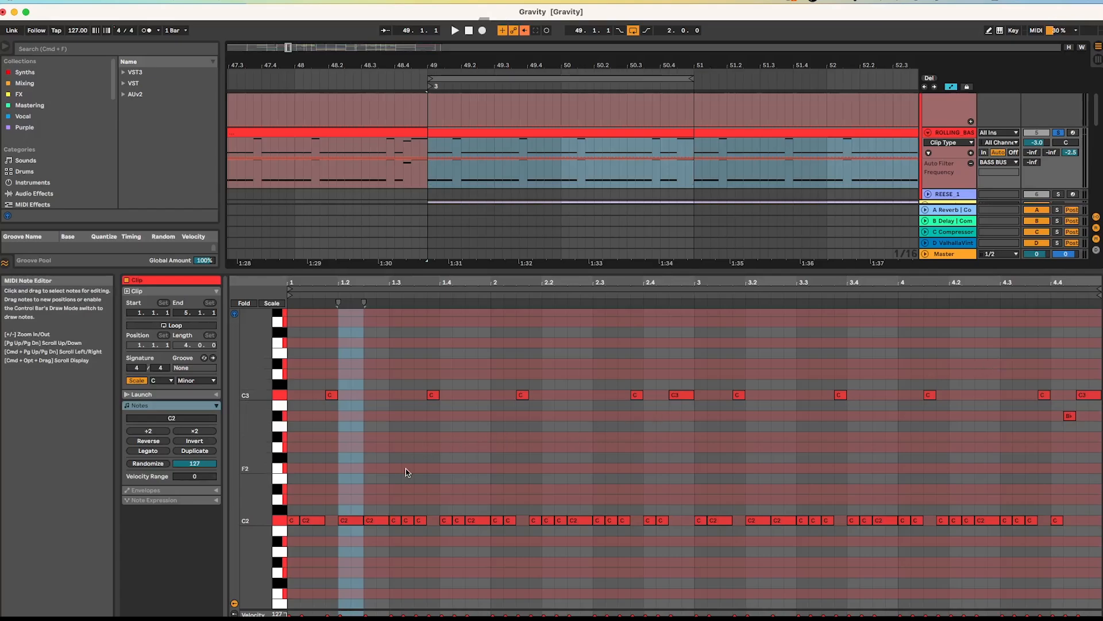
Step: Fill the first two bars of the rolling bass clip with repeated sixteenth notes on G2, and delete them all
{"action": "left_click", "coordinate": [292, 450]}
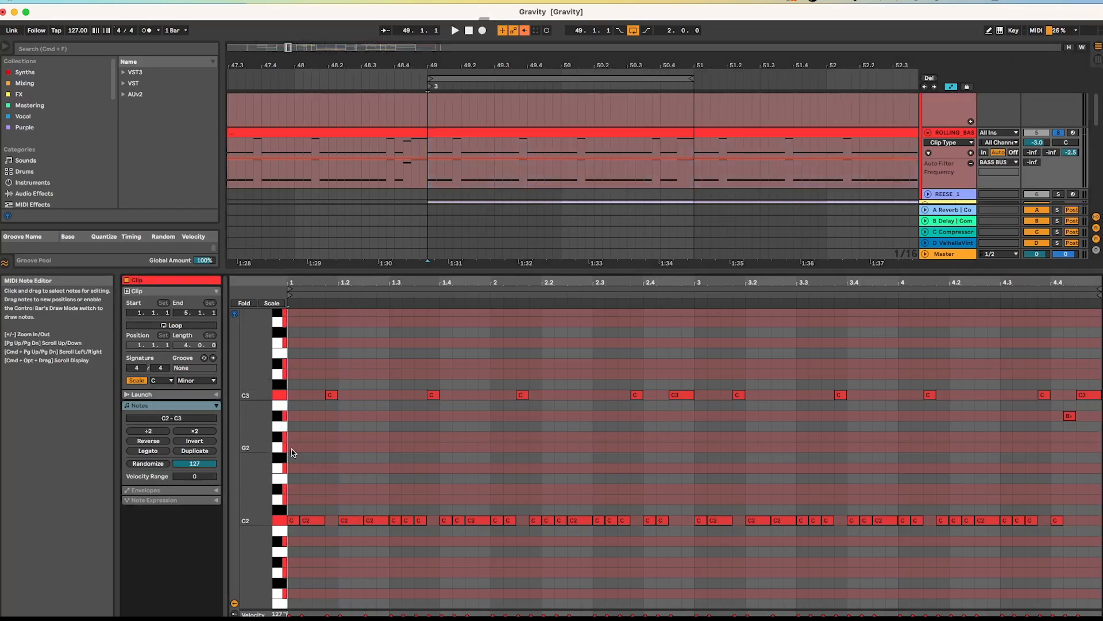
{"action": "double_click", "coordinate": [292, 448]}
{"action": "key", "text": "super+d"}
{"action": "key", "text": "super+d"}
{"action": "key", "text": "super+d"}
{"action": "key", "text": "super+d"}
{"action": "key", "text": "super+d"}
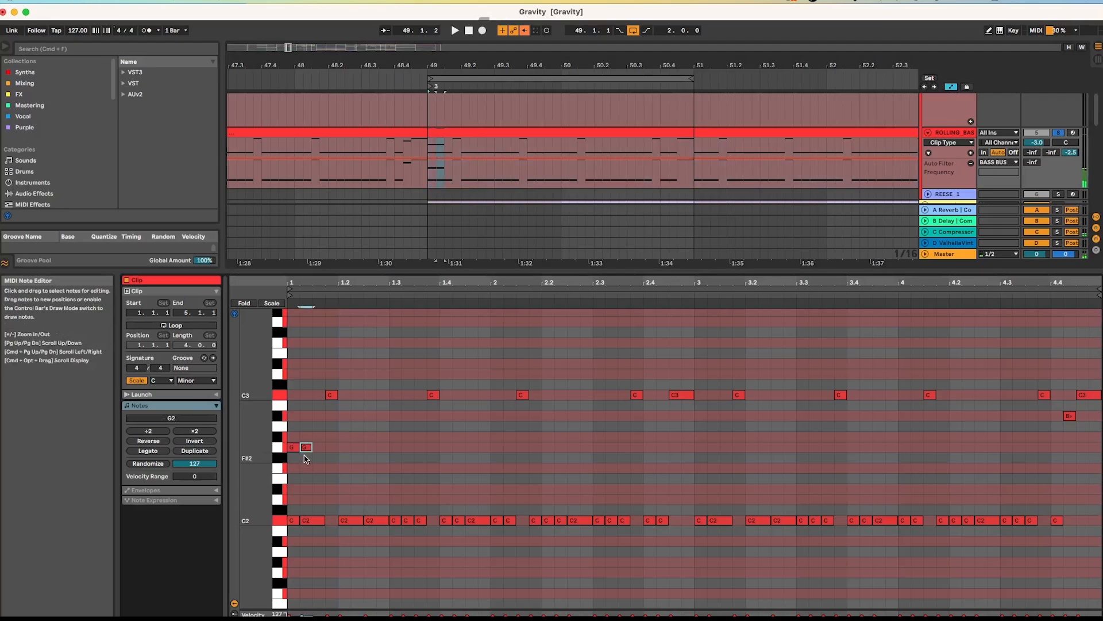
{"action": "key", "text": "super+d"}
{"action": "key", "text": "super+d"}
{"action": "key", "text": "super+d"}
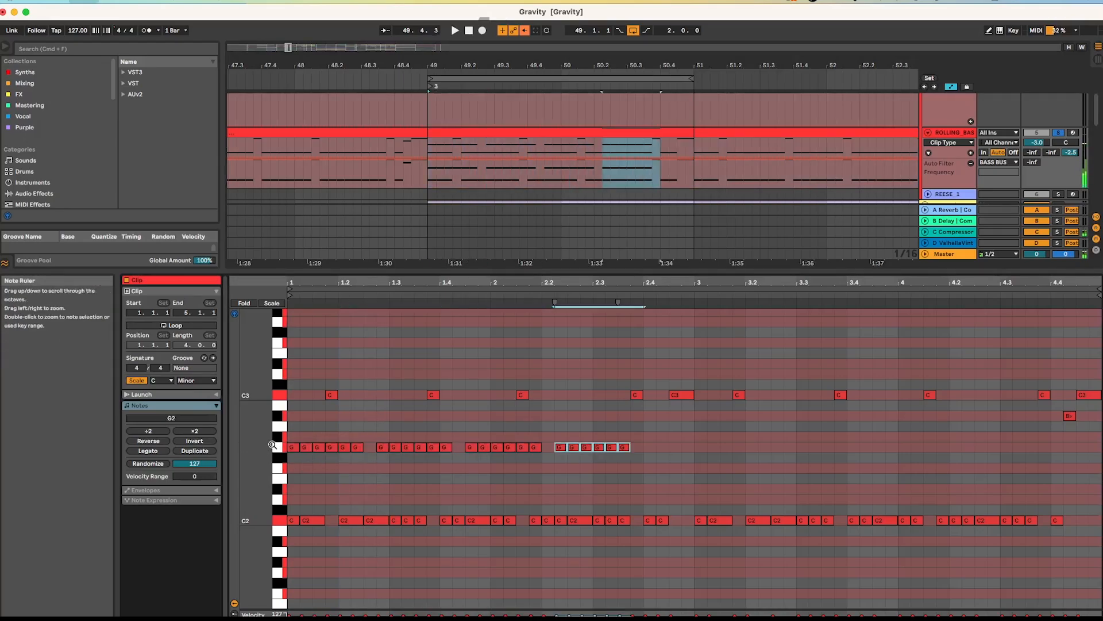
{"action": "left_click_drag", "start_coordinate": [653, 458], "coordinate": [287, 441]}
{"action": "key", "text": "Delete"}
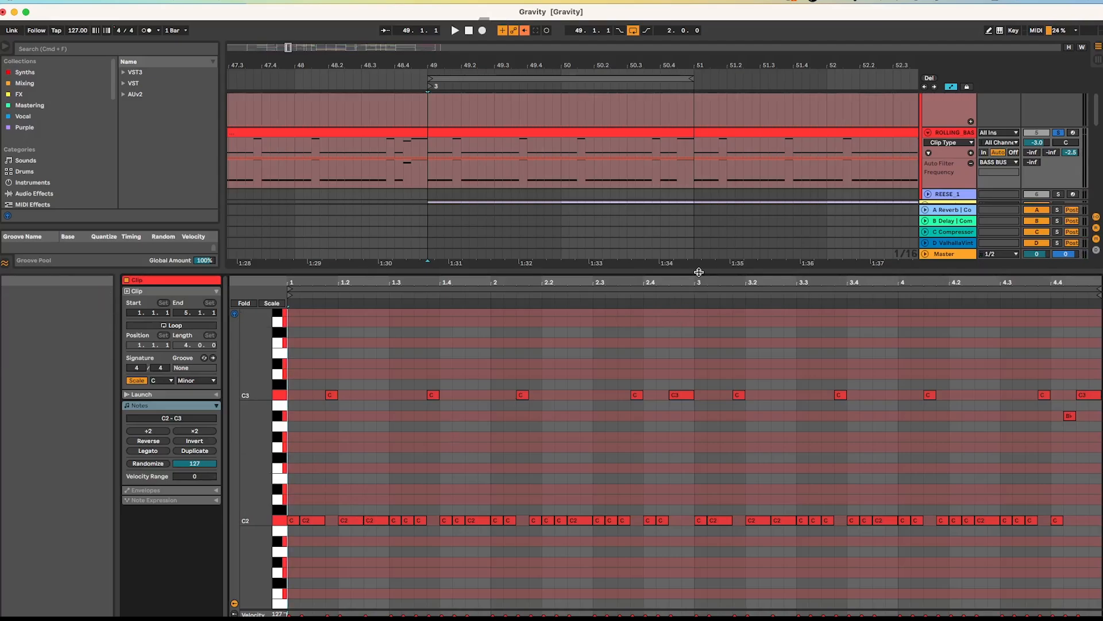
Step: Shrink the note editor to give the arrangement tracks more height
{"action": "left_click_drag", "start_coordinate": [700, 270], "coordinate": [677, 483]}
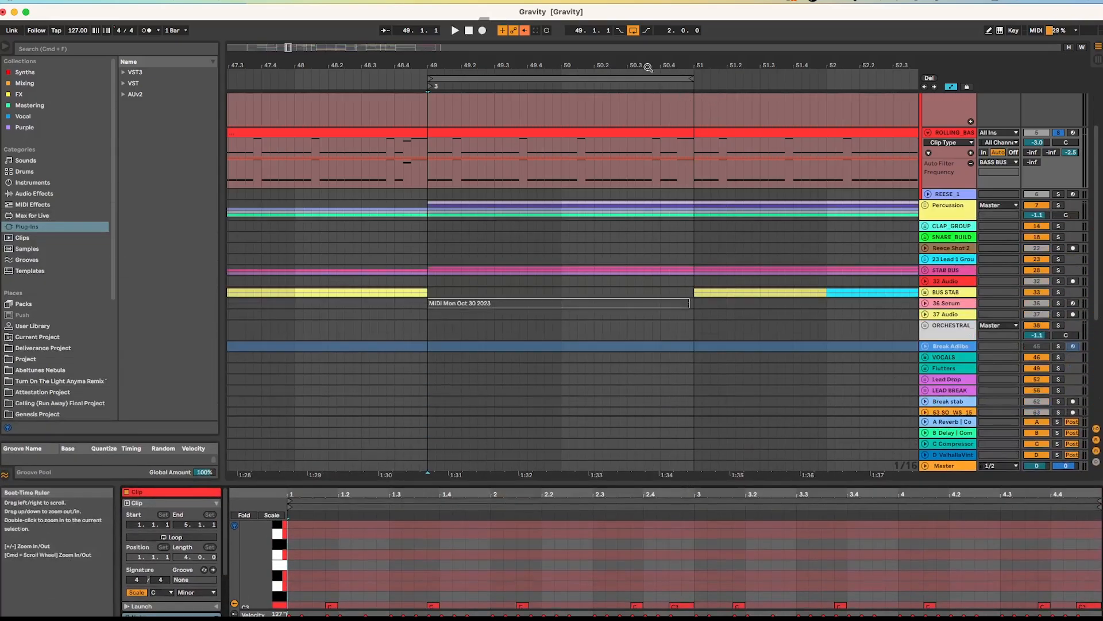
Step: Open the notes of the SUB_1 clip starting at bar 49 and enlarge the note editor
{"action": "left_click_drag", "start_coordinate": [650, 67], "coordinate": [623, 68]}
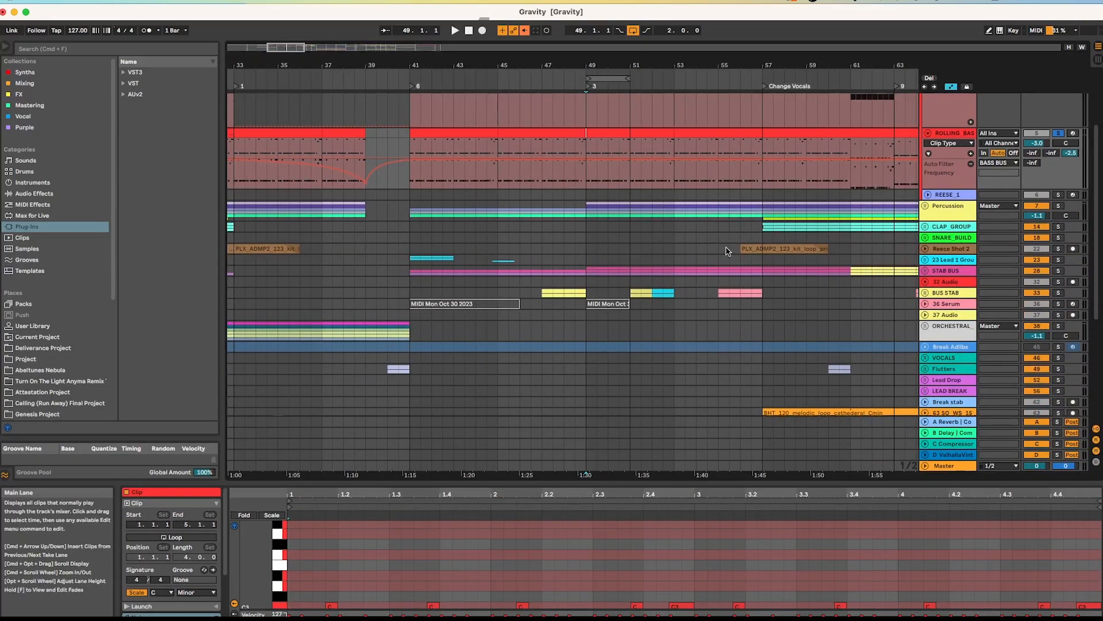
{"action": "scroll", "coordinate": [727, 247], "scroll_direction": "up", "scroll_amount": 3}
{"action": "scroll", "coordinate": [727, 251], "scroll_direction": "down", "scroll_amount": 2}
{"action": "scroll", "coordinate": [728, 251], "scroll_direction": "up", "scroll_amount": 3}
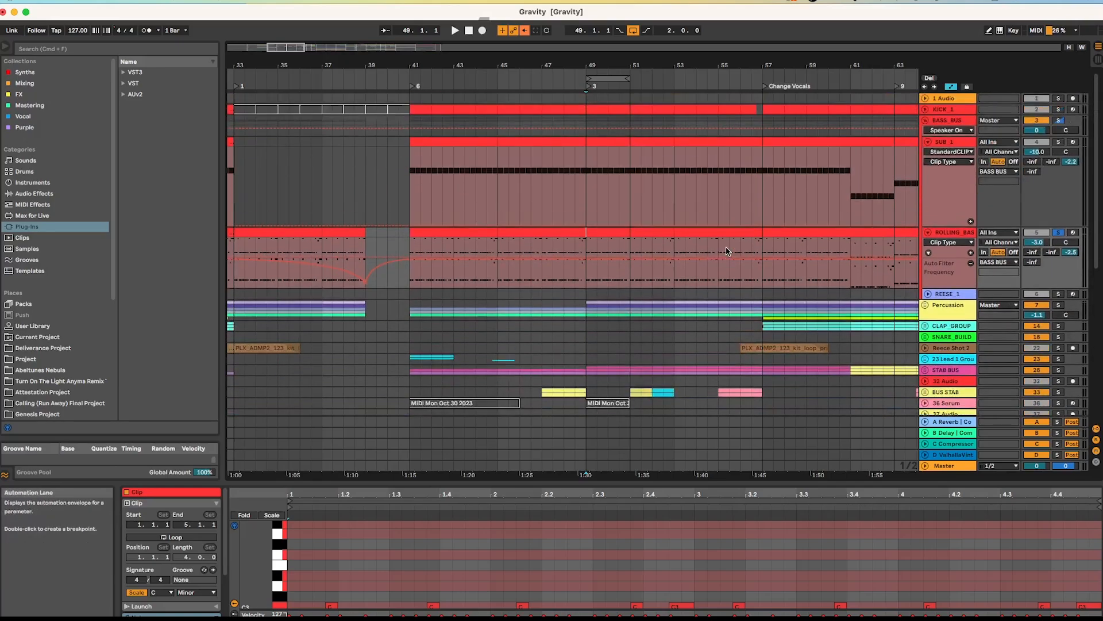
{"action": "left_click_drag", "start_coordinate": [623, 63], "coordinate": [500, 86]}
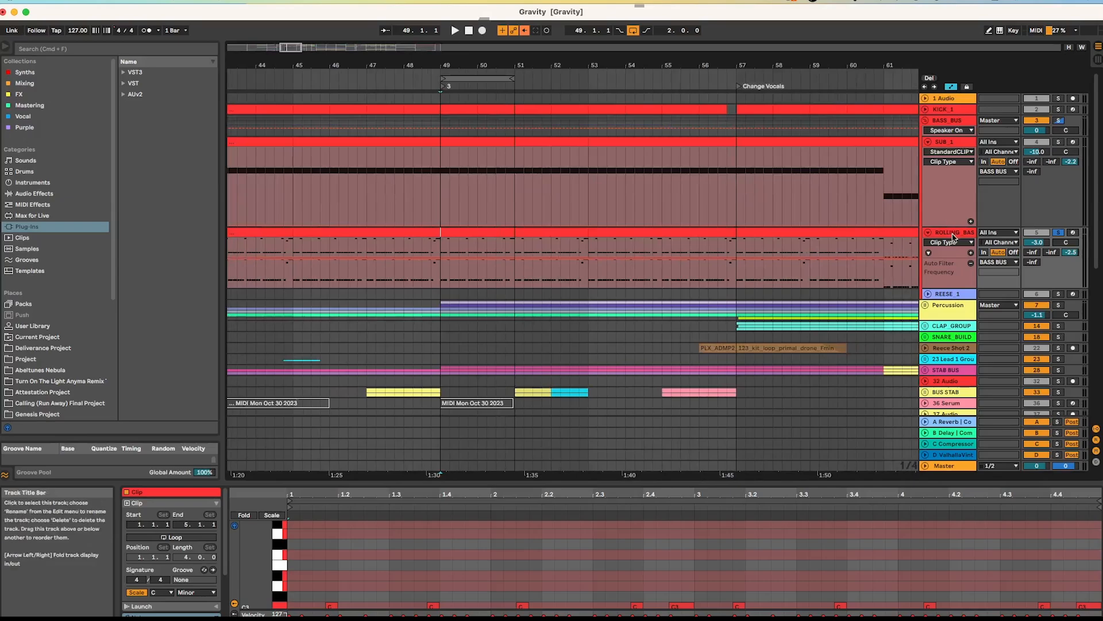
{"action": "left_click", "coordinate": [928, 141]}
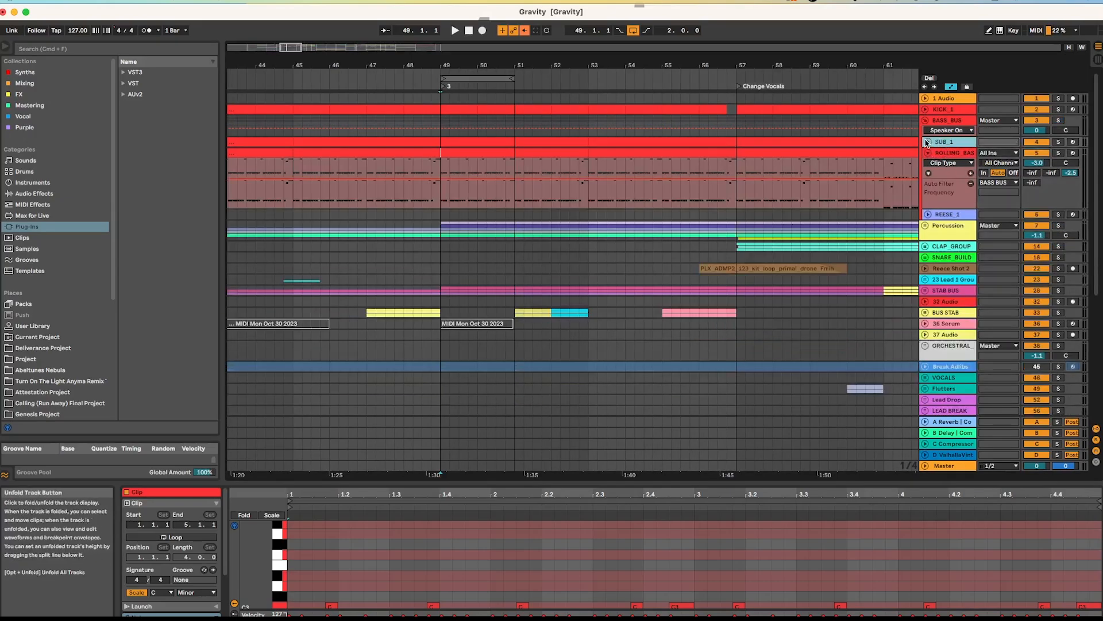
{"action": "left_click", "coordinate": [928, 141]}
{"action": "left_click", "coordinate": [495, 143]}
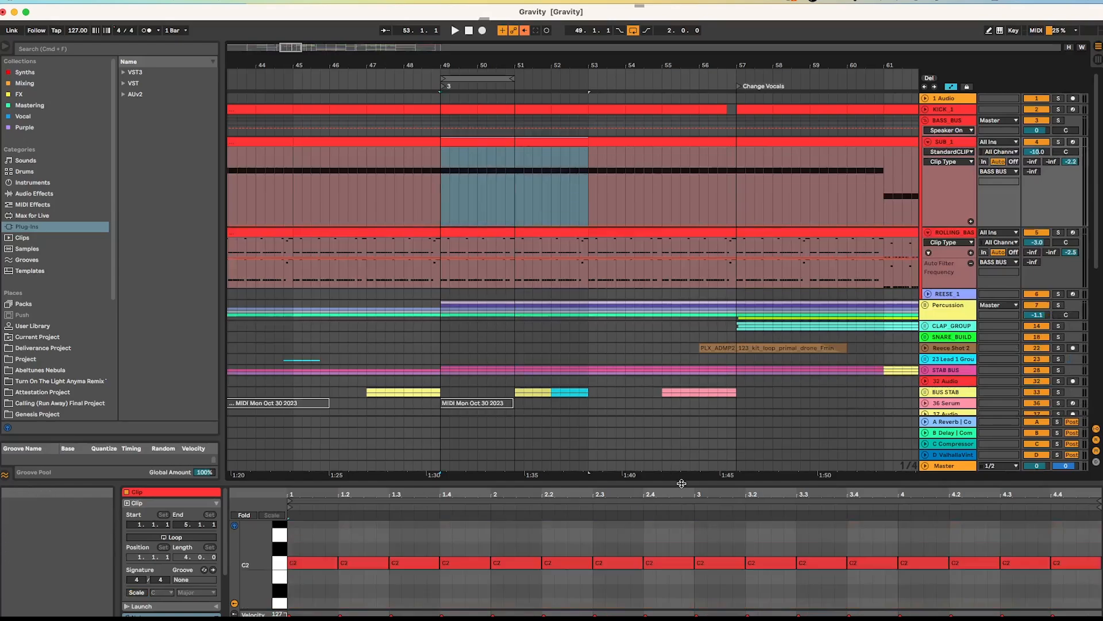
{"action": "left_click_drag", "start_coordinate": [686, 480], "coordinate": [687, 313]}
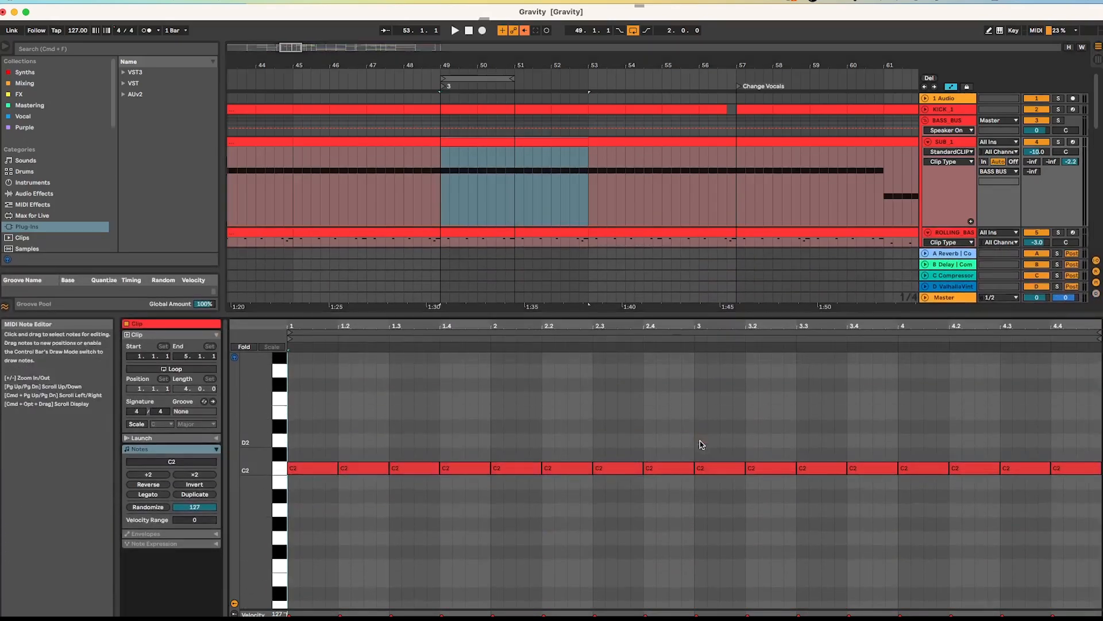
Step: Select the first three quarter-note C2 notes of the sub clip one at a time
{"action": "left_click_drag", "start_coordinate": [331, 507], "coordinate": [283, 435]}
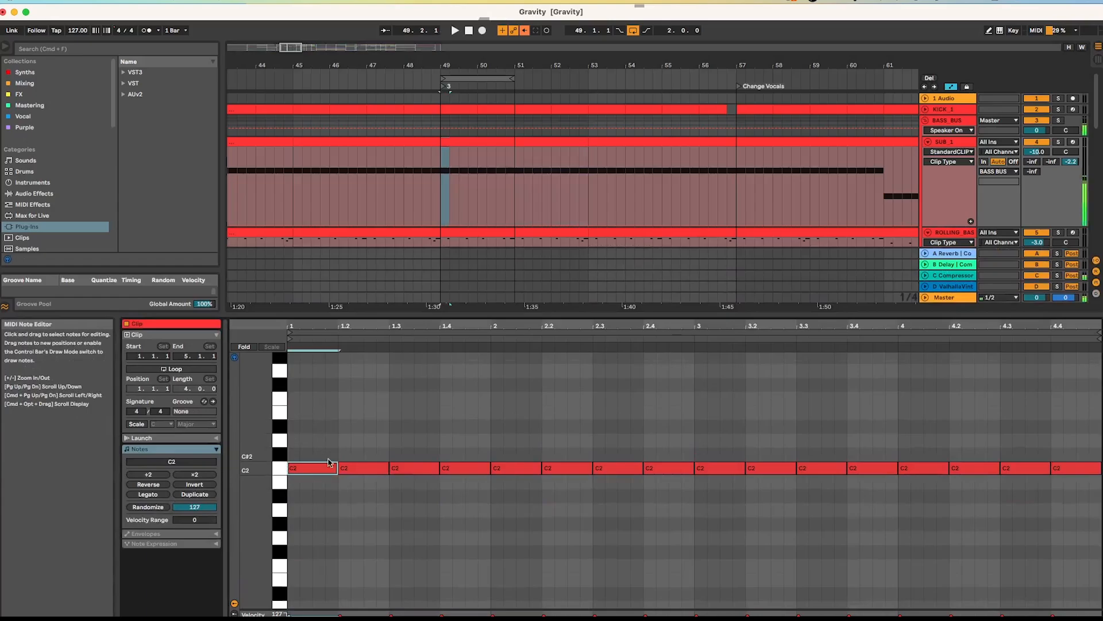
{"action": "left_click_drag", "start_coordinate": [349, 431], "coordinate": [387, 506]}
{"action": "left_click_drag", "start_coordinate": [414, 435], "coordinate": [434, 535]}
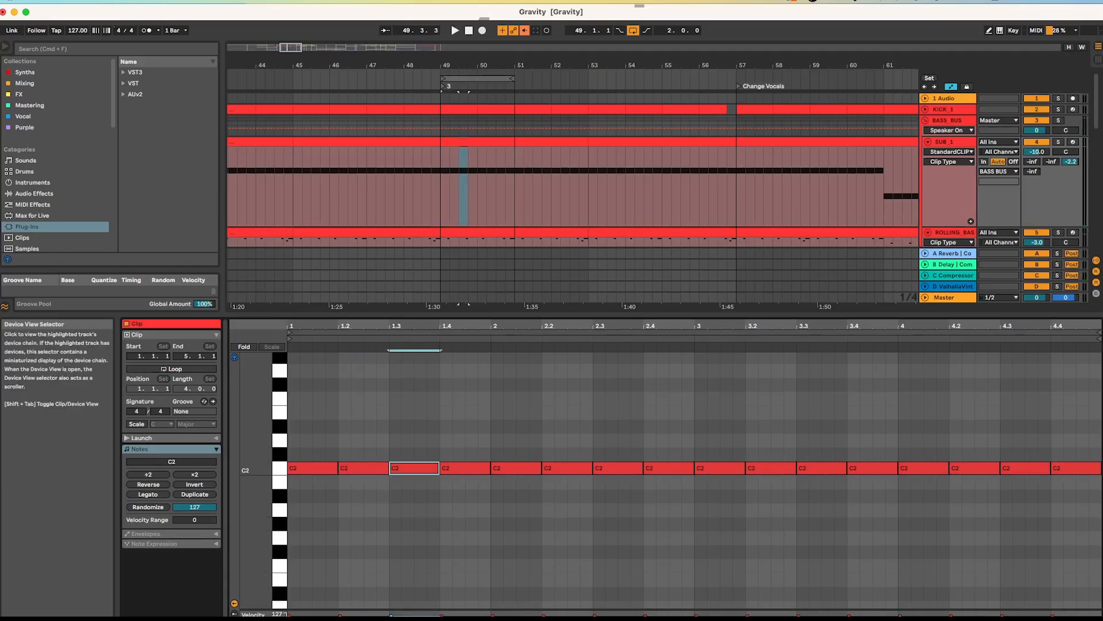
Step: Play the two-bar loop at bar 49 with the sub soloed and its devices shown, adding the kick and rolling bass to the solo
{"action": "key", "text": "shift+Tab"}
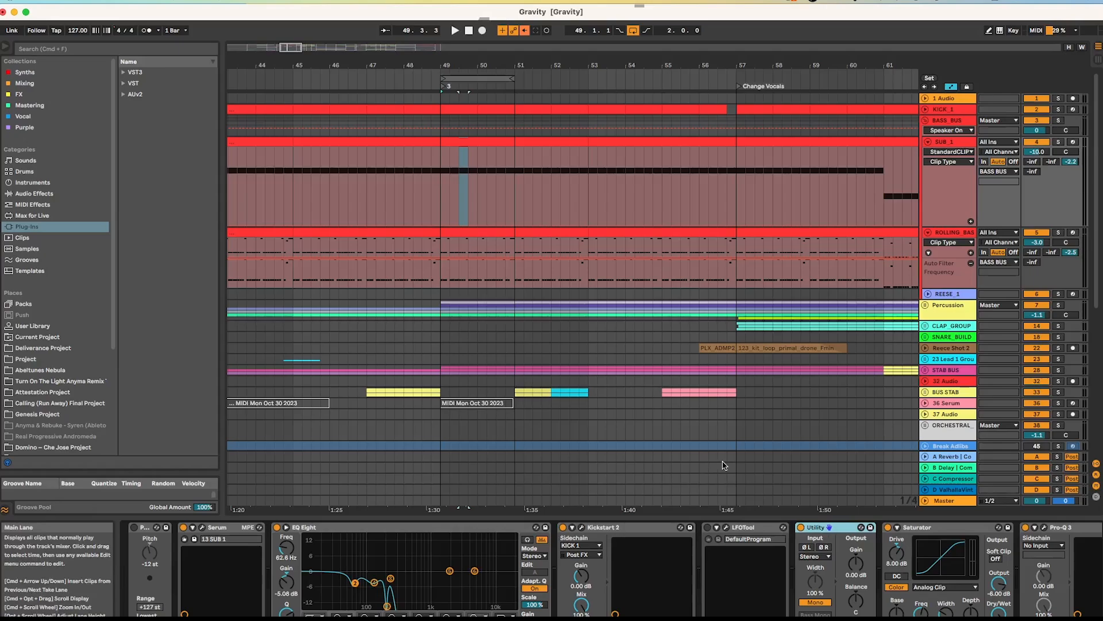
{"action": "left_click", "coordinate": [465, 79]}
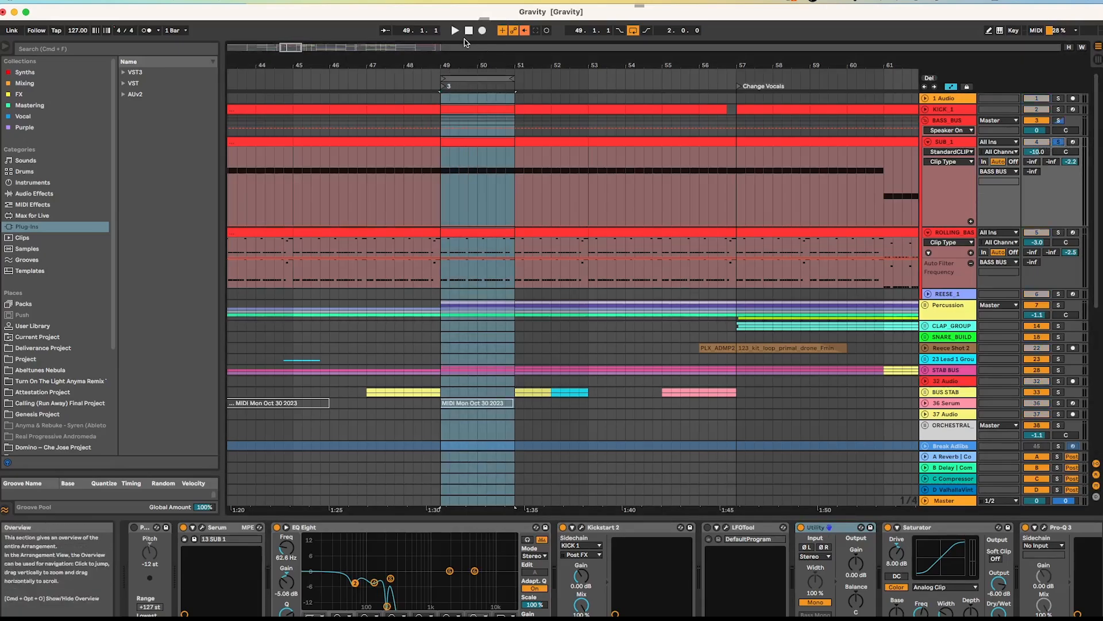
{"action": "key", "text": "space"}
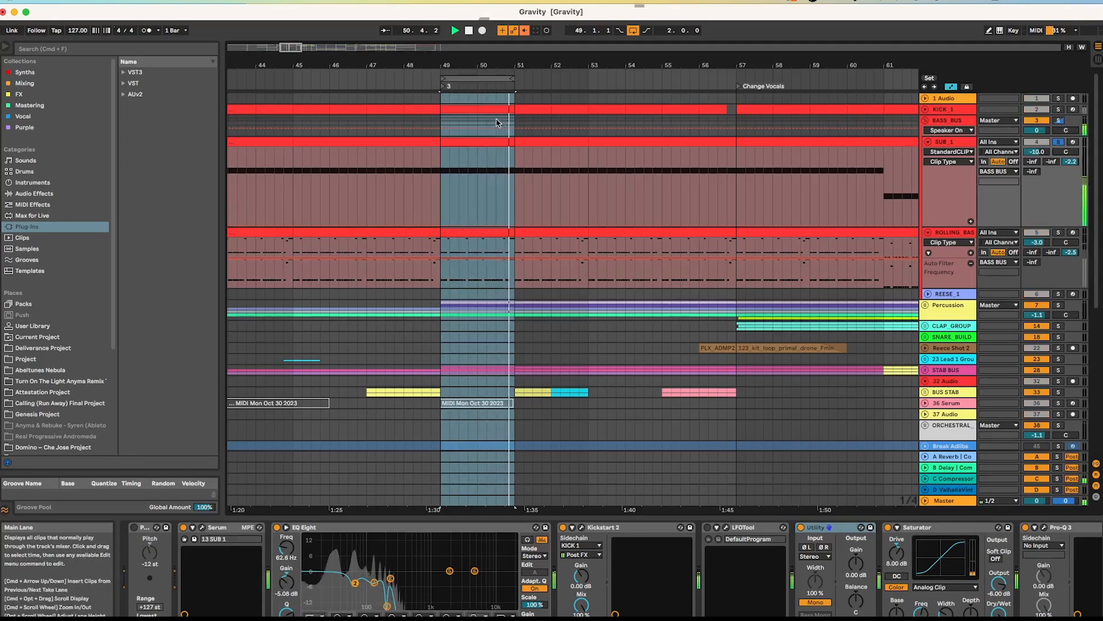
{"action": "left_click", "coordinate": [1058, 109]}
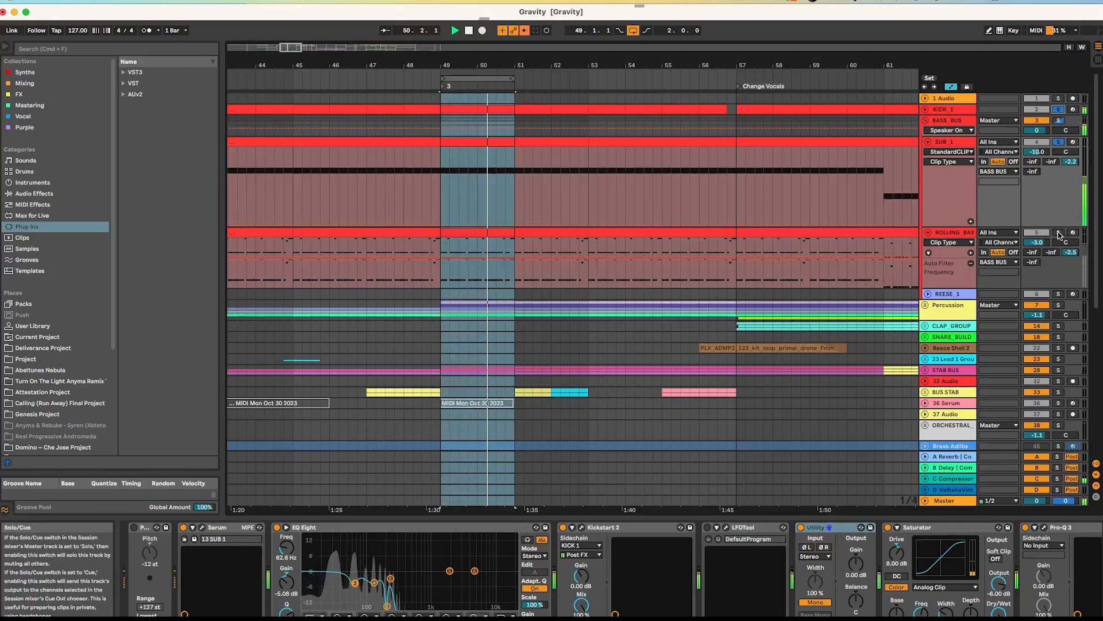
{"action": "left_click", "coordinate": [1059, 232]}
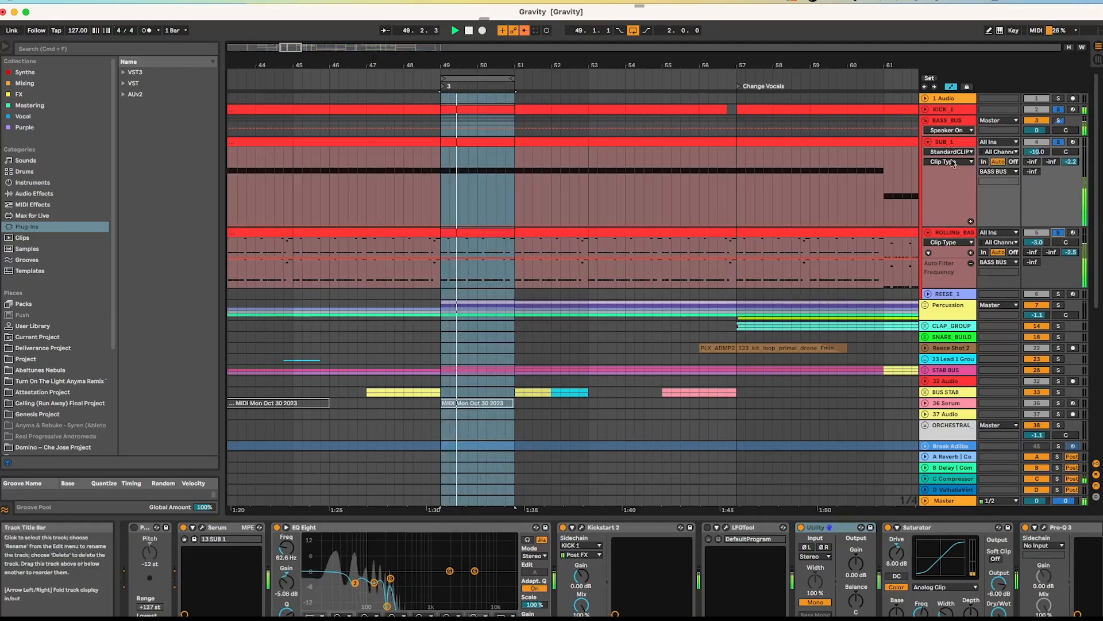
Step: Compare the device chains of the sub and rolling bass tracks, stopping playback along the way
{"action": "left_click", "coordinate": [960, 233]}
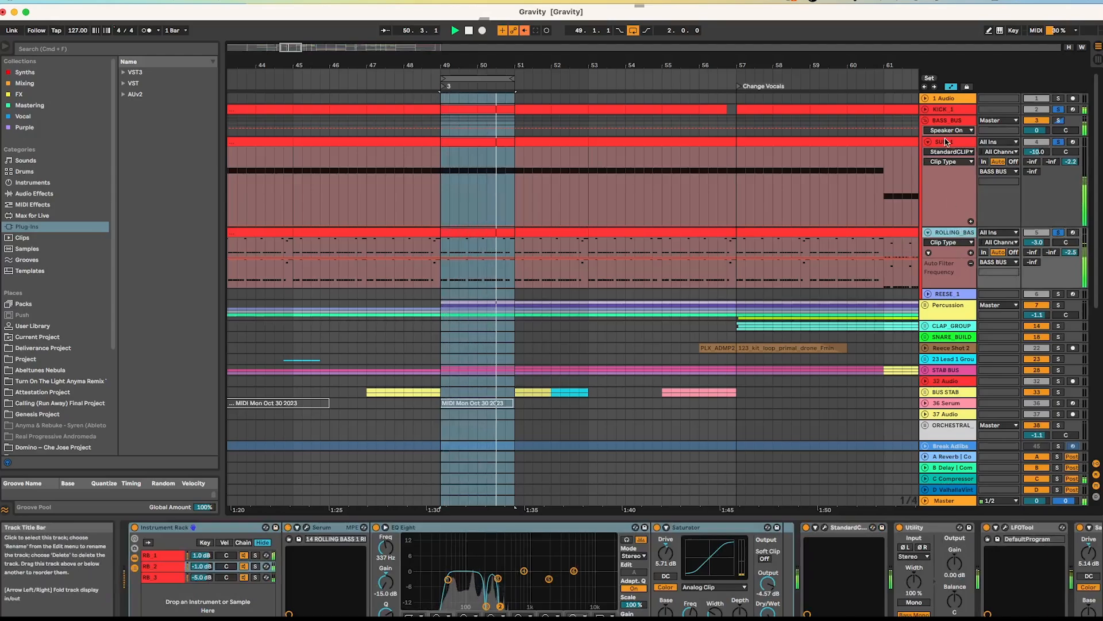
{"action": "left_click", "coordinate": [946, 142]}
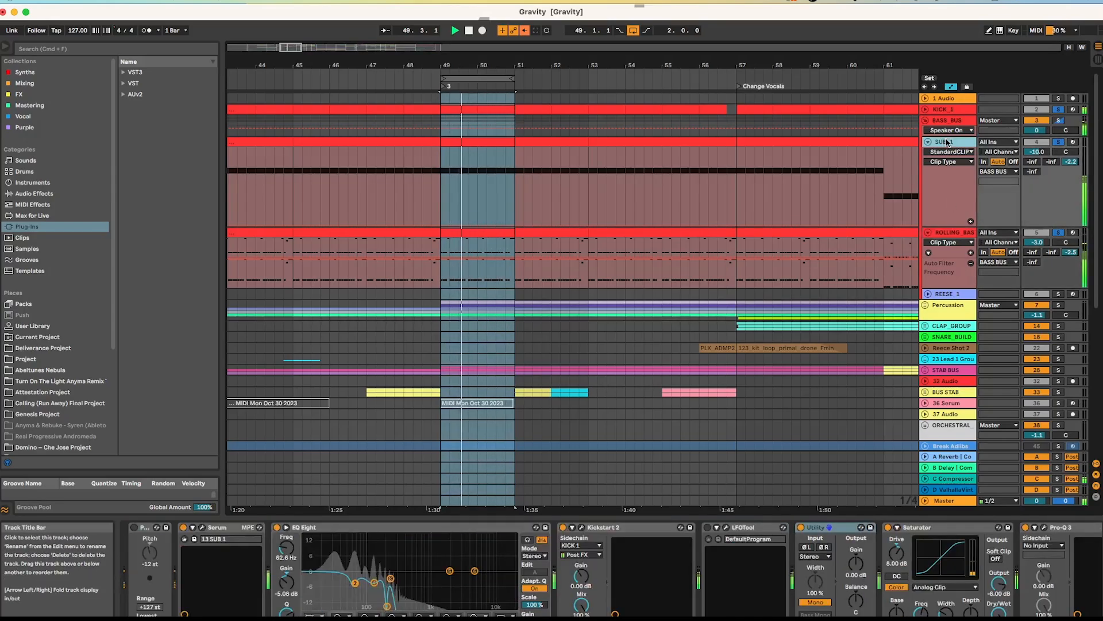
{"action": "left_click", "coordinate": [958, 233]}
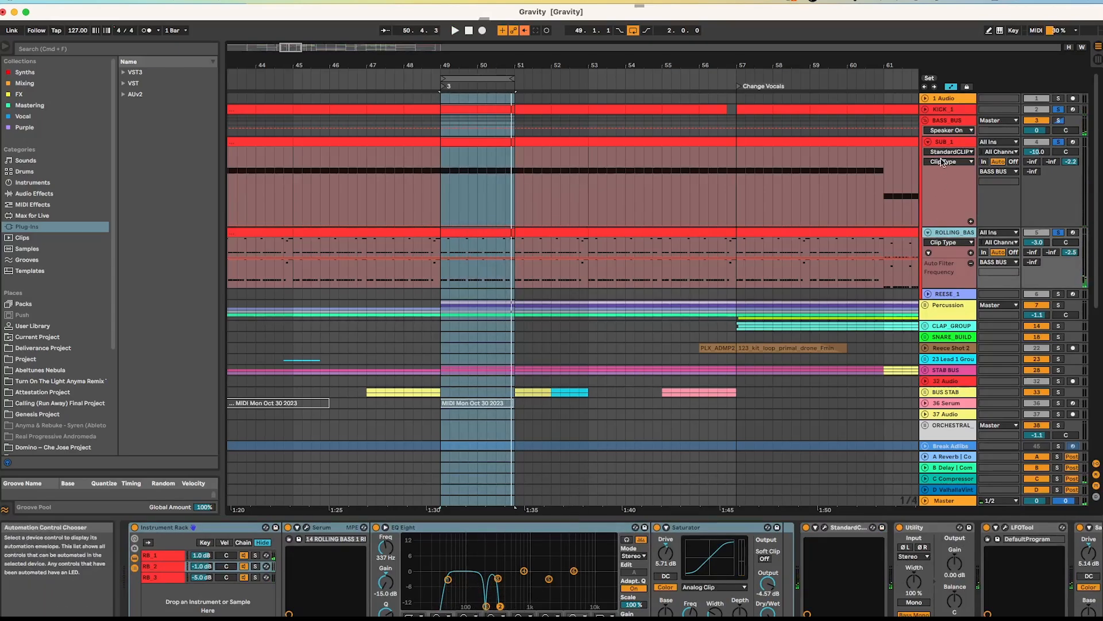
{"action": "left_click", "coordinate": [950, 143]}
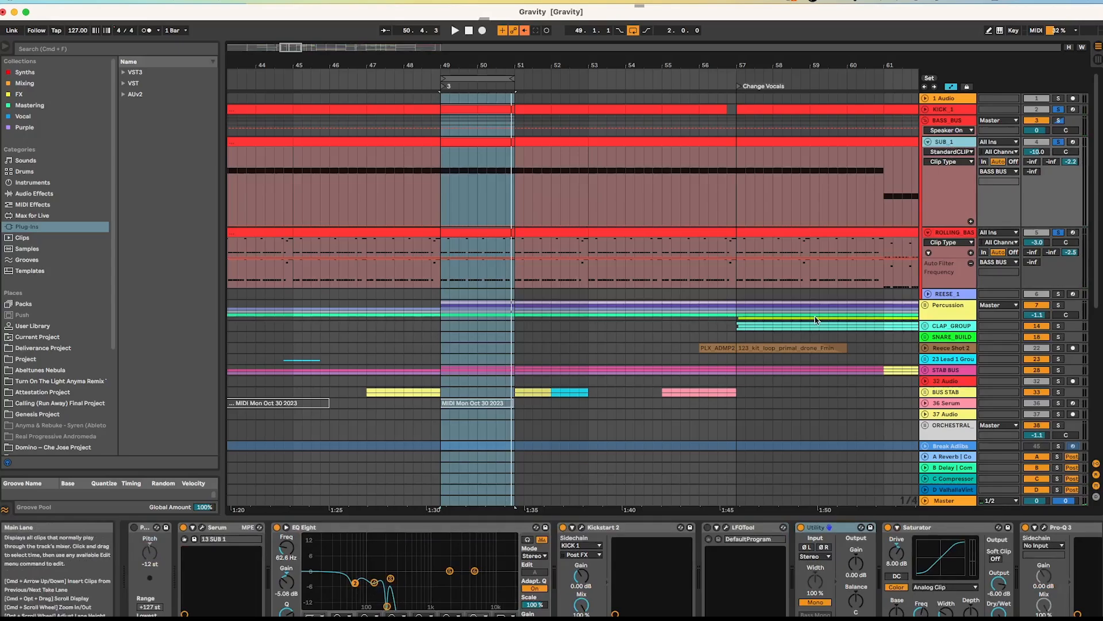
{"action": "left_click", "coordinate": [949, 233]}
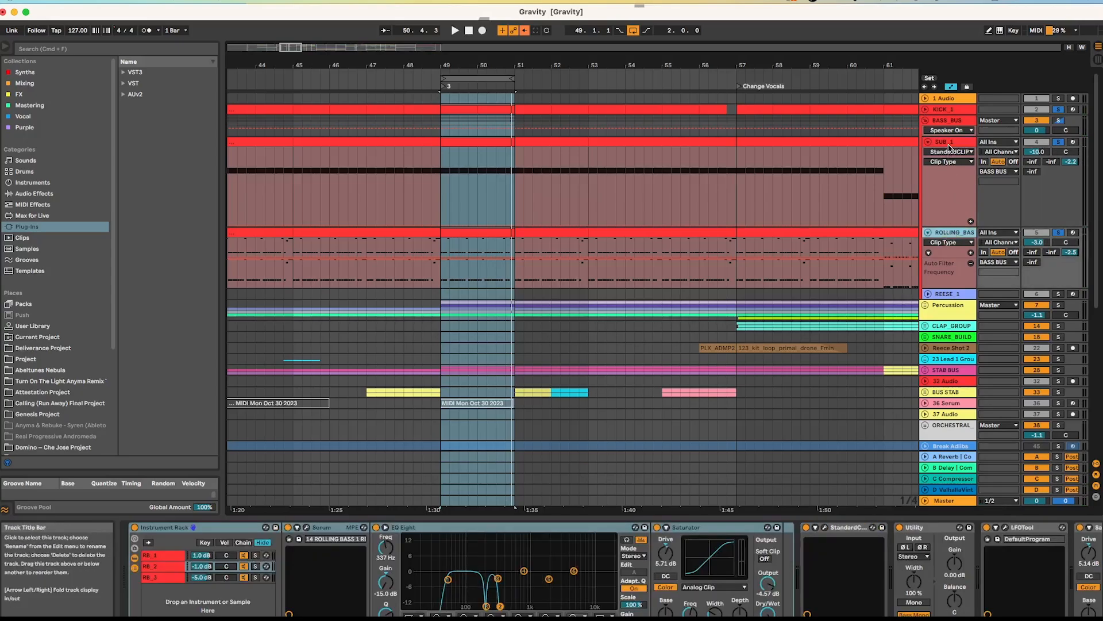
{"action": "left_click", "coordinate": [948, 143]}
{"action": "left_click", "coordinate": [961, 234]}
Step: Step through the RB_1, RB_2 and RB_3 chains of the rolling bass rack, and show the REESE_1 track's devices
{"action": "left_click", "coordinate": [166, 556]}
{"action": "left_click", "coordinate": [166, 567]}
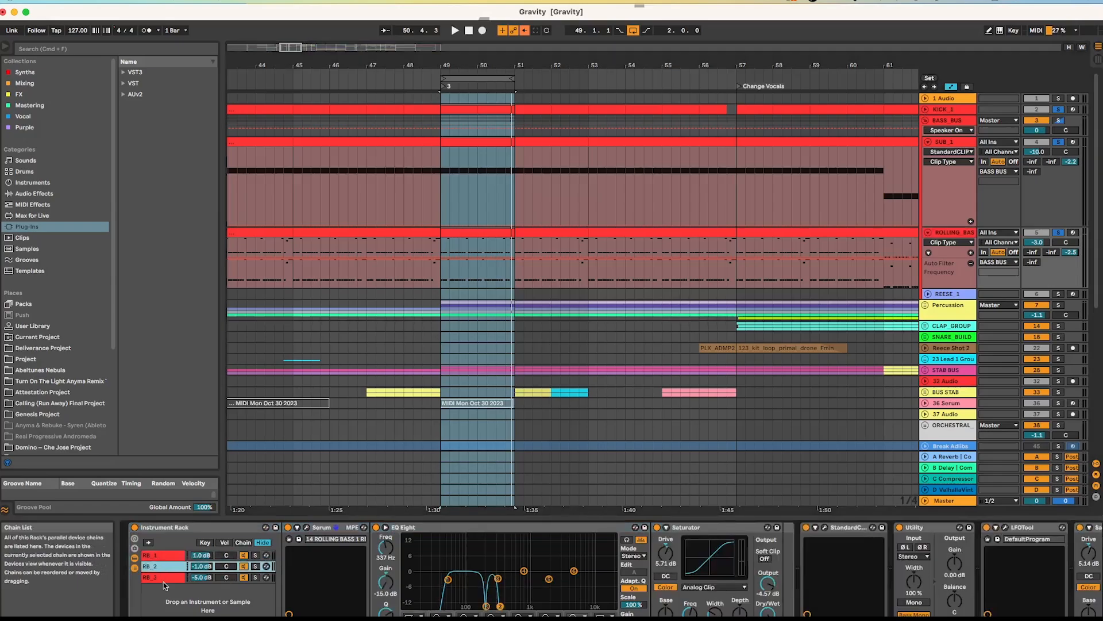
{"action": "left_click", "coordinate": [164, 577]}
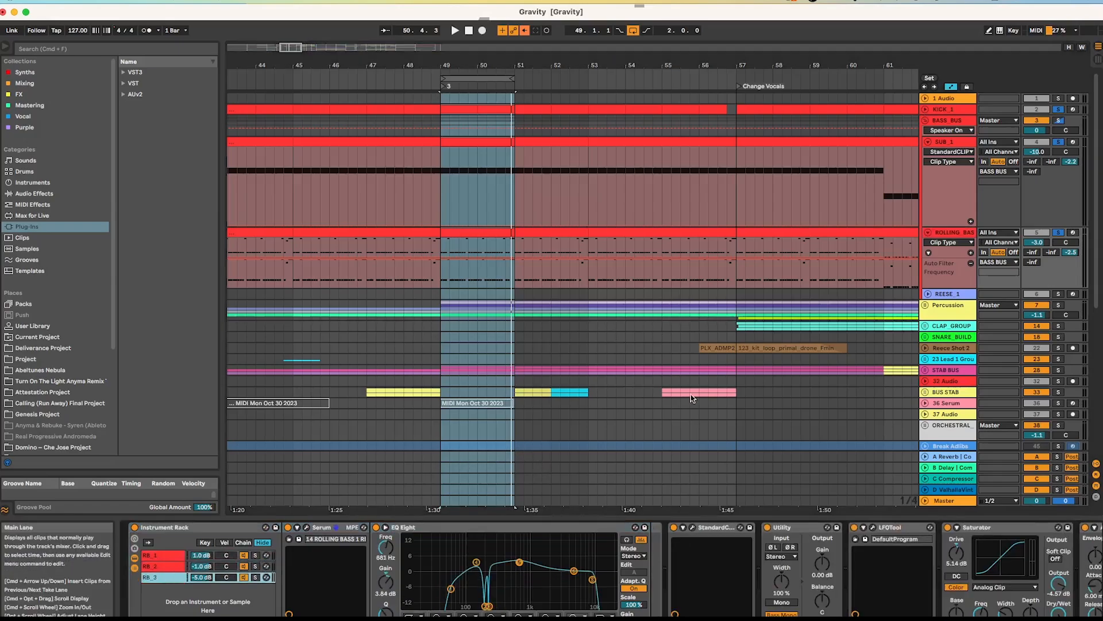
{"action": "scroll", "coordinate": [674, 368], "scroll_direction": "down", "scroll_amount": 3}
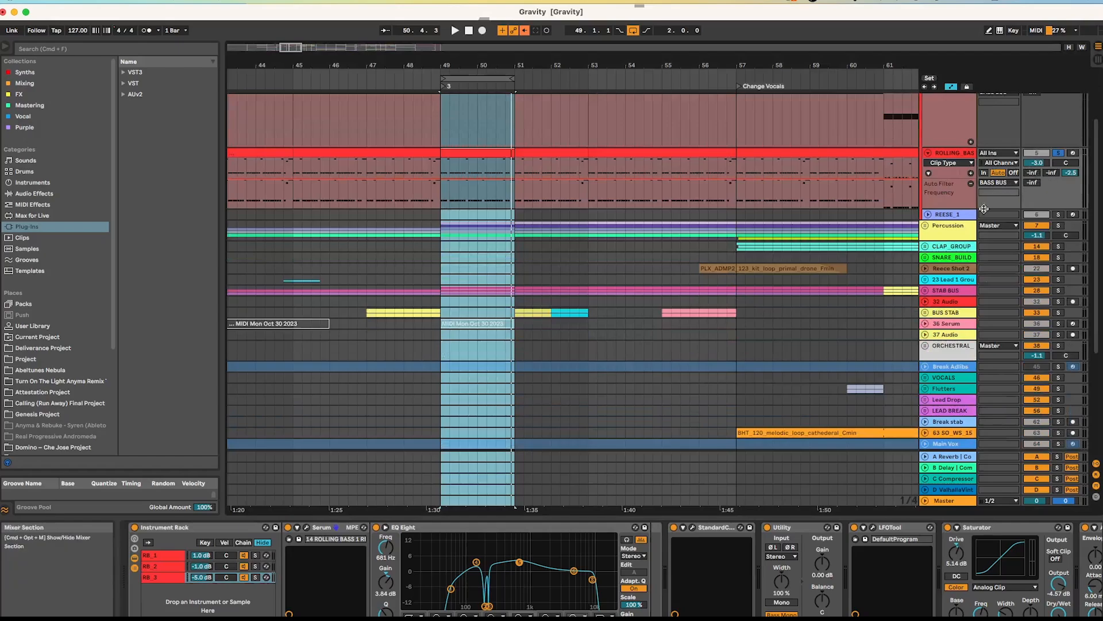
{"action": "left_click", "coordinate": [959, 214]}
Step: Unfold the STAB BUS group, solo it, and play the two-bar loop briefly
{"action": "scroll", "coordinate": [820, 300], "scroll_direction": "down", "scroll_amount": 2}
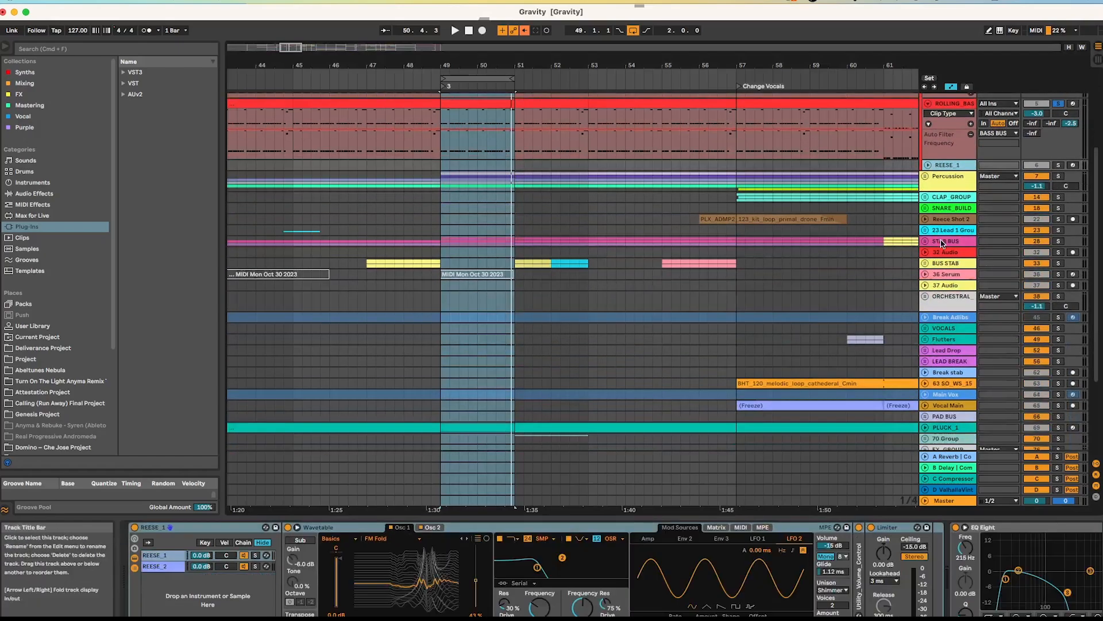
{"action": "left_click", "coordinate": [943, 240]}
{"action": "left_click", "coordinate": [926, 241]}
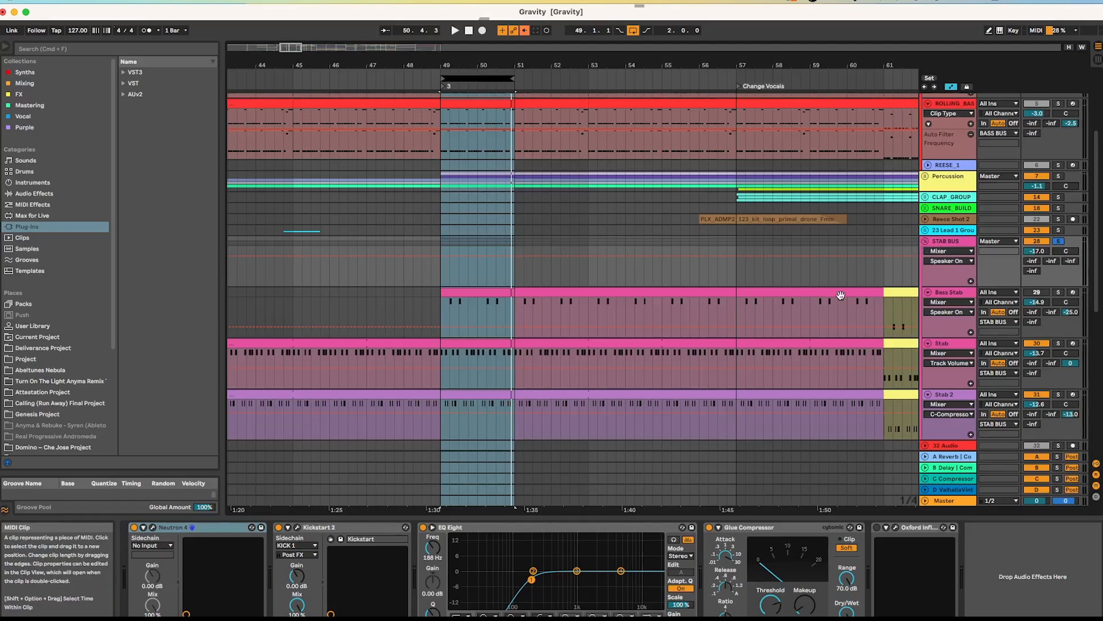
{"action": "key", "text": "space"}
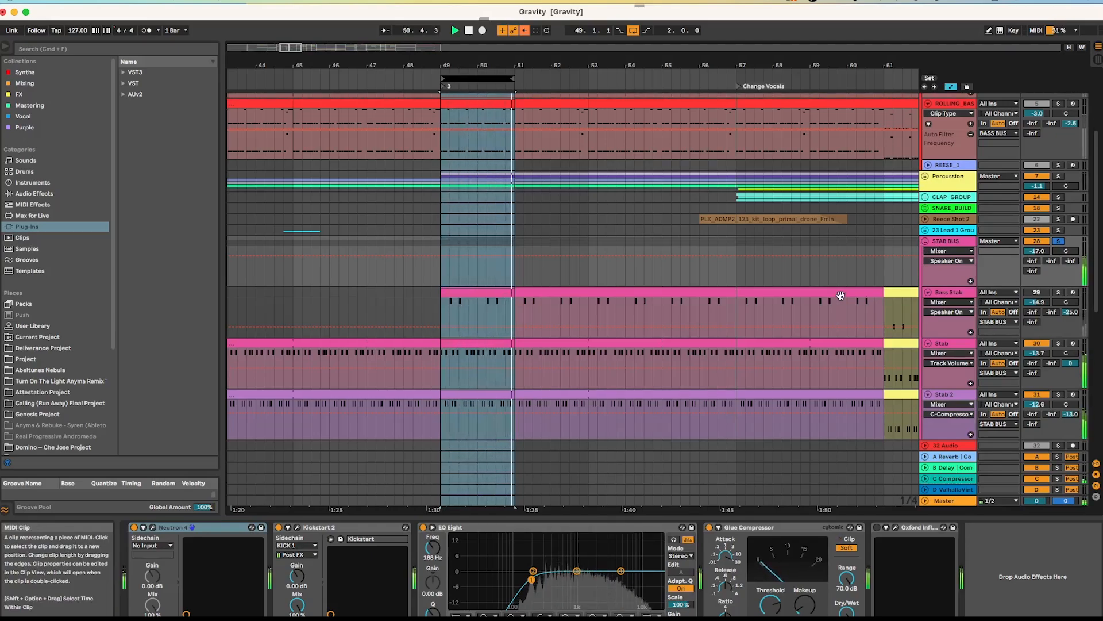
{"action": "key", "text": "space"}
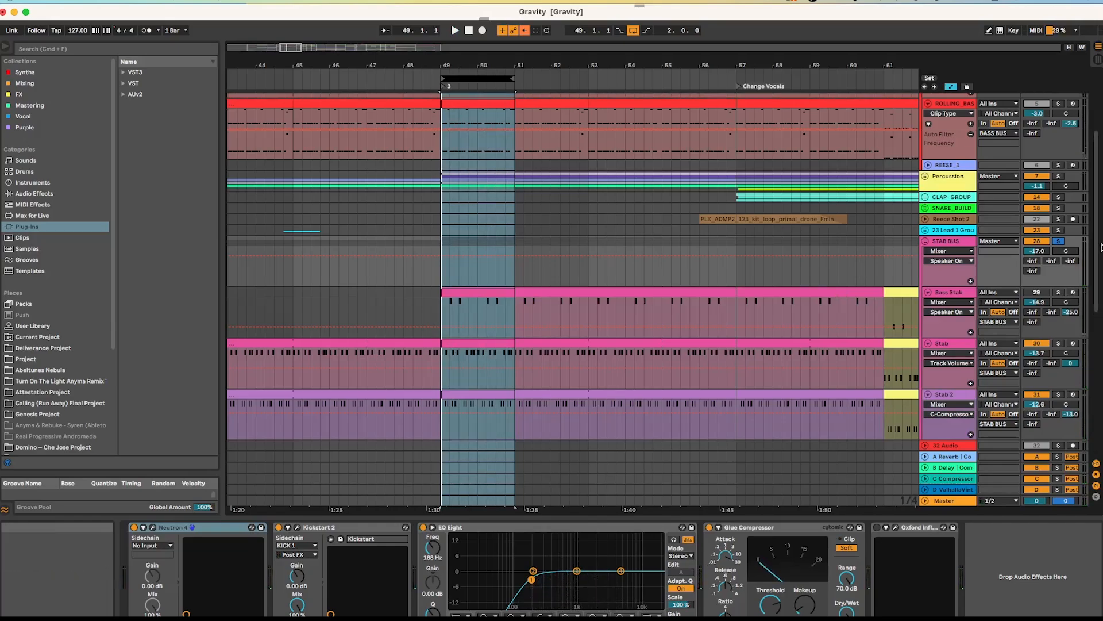
Step: Solo the rolling bass together with the STAB BUS group and play the two-bar loop
{"action": "scroll", "coordinate": [1082, 244], "scroll_direction": "up", "scroll_amount": 4}
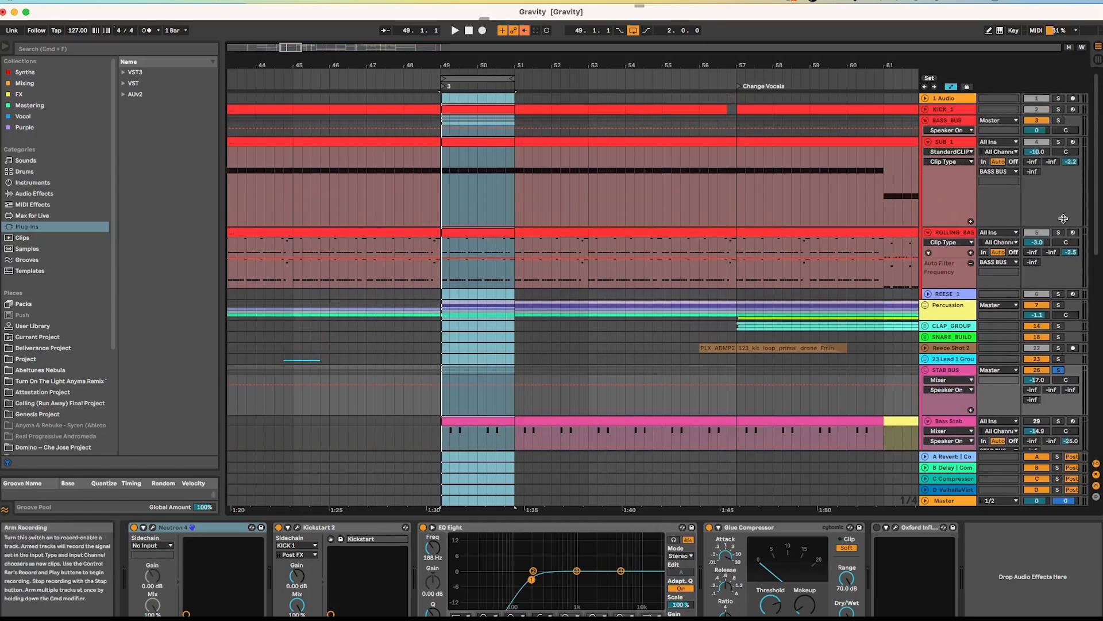
{"action": "left_click", "coordinate": [1058, 233]}
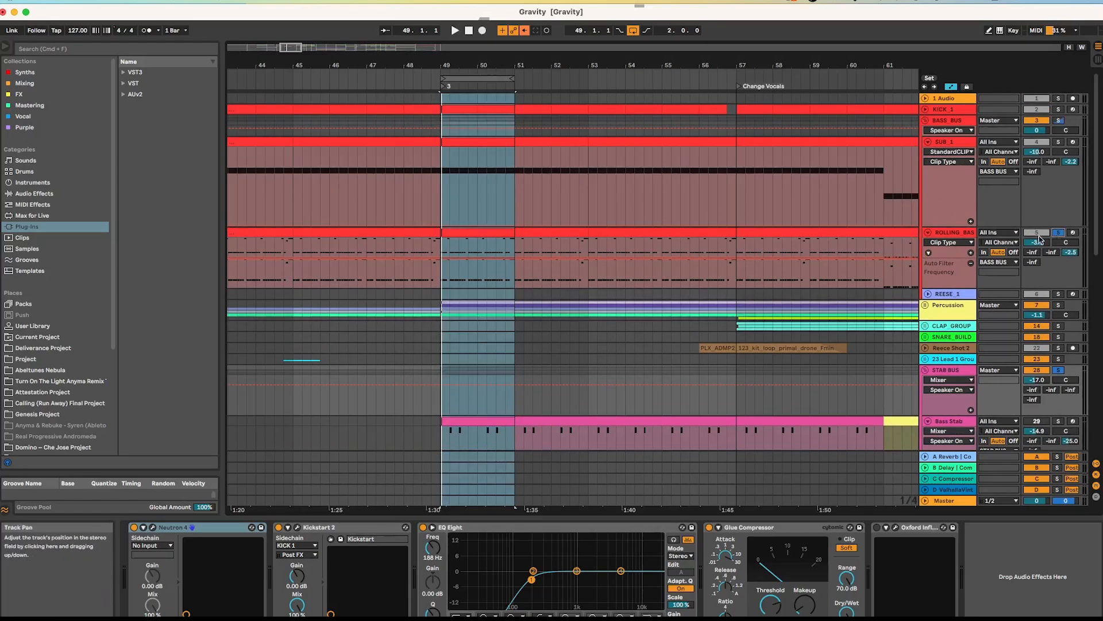
{"action": "scroll", "coordinate": [997, 240], "scroll_direction": "down", "scroll_amount": 4}
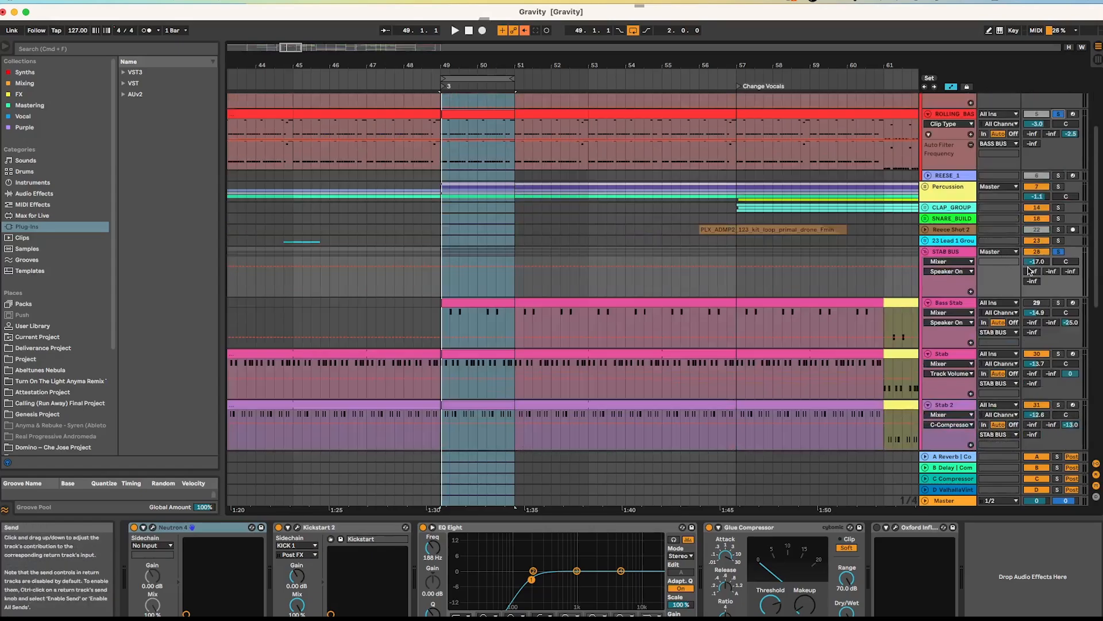
{"action": "scroll", "coordinate": [1027, 265], "scroll_direction": "up", "scroll_amount": 2}
{"action": "key", "text": "space"}
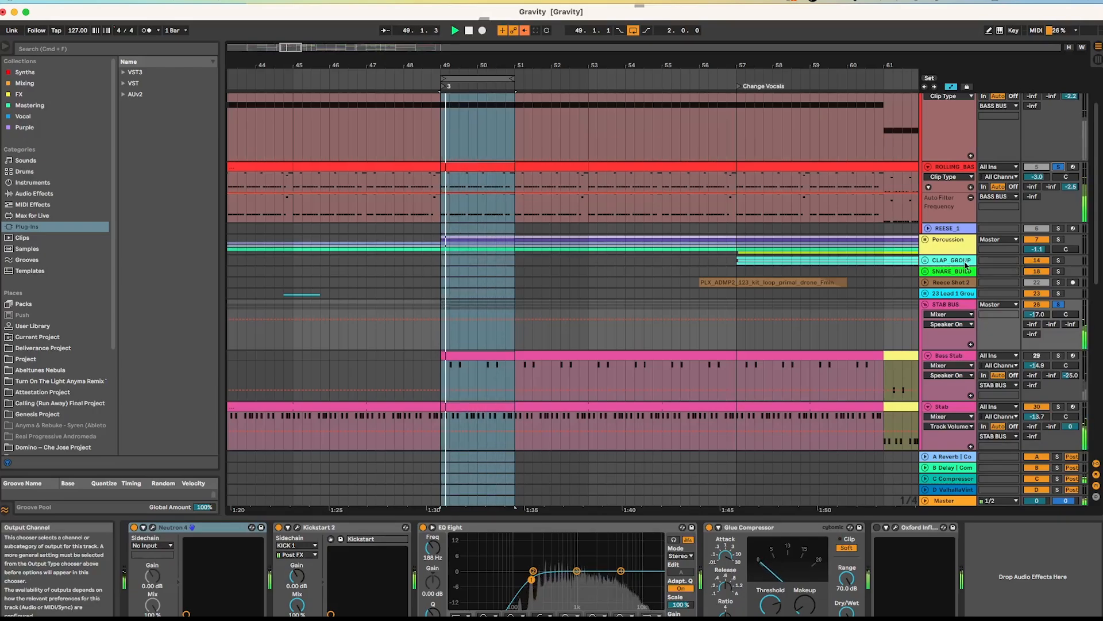
Step: Open the Stab clip in the note editor, select all its notes, and stop playback
{"action": "double_click", "coordinate": [484, 406]}
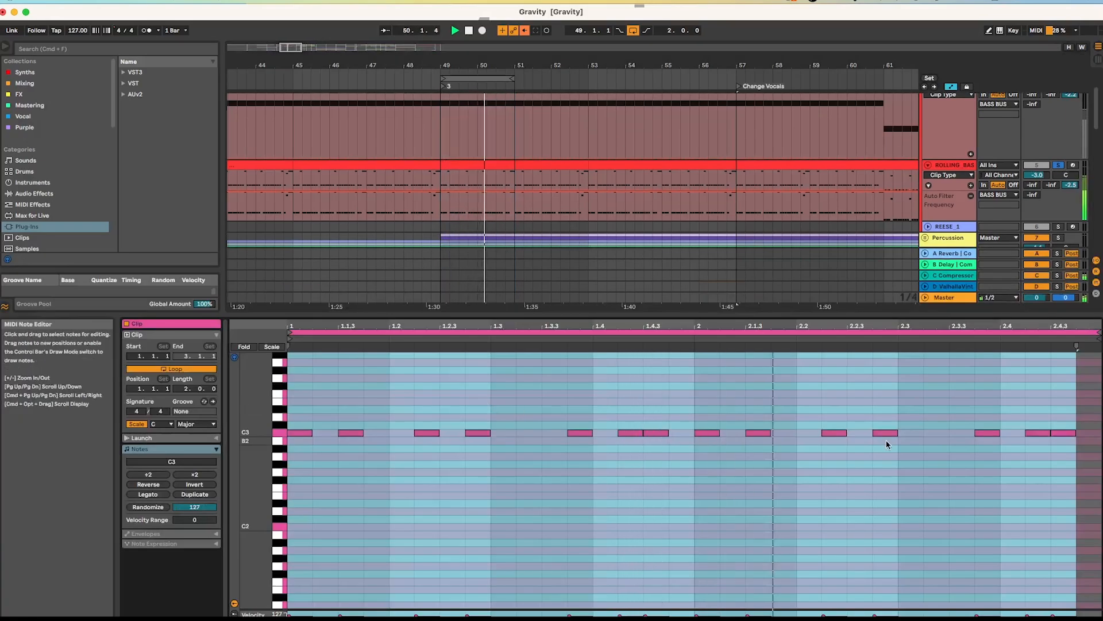
{"action": "left_click", "coordinate": [410, 486]}
{"action": "key", "text": "super+a"}
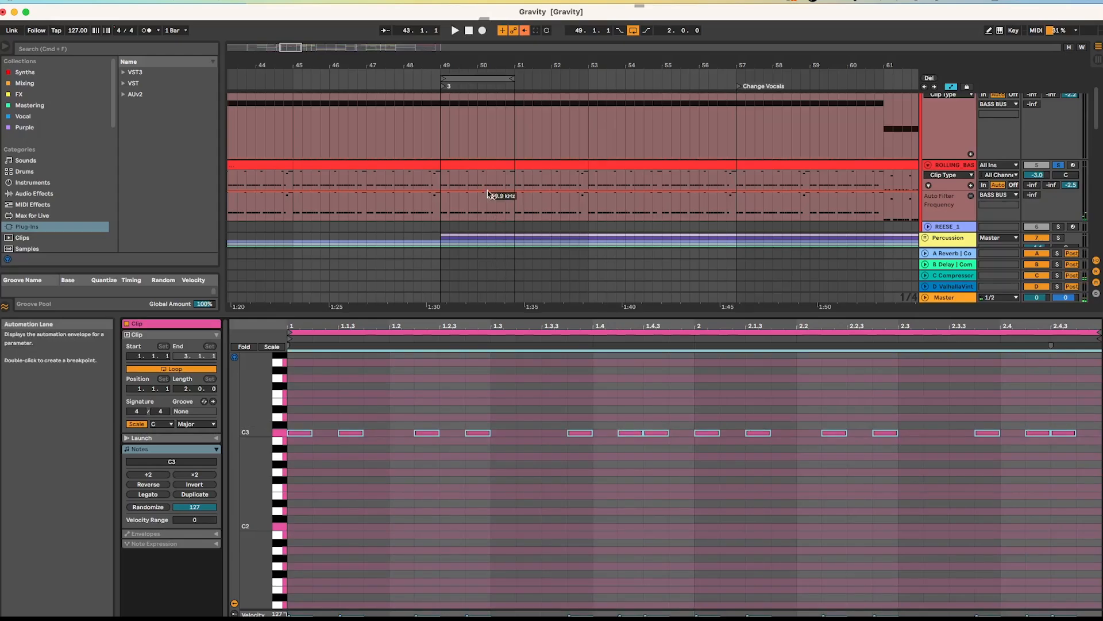
Step: Shrink the note editor and select the Bass Stab clip and the rolling bass clip starting at bar 49
{"action": "left_click", "coordinate": [487, 167]}
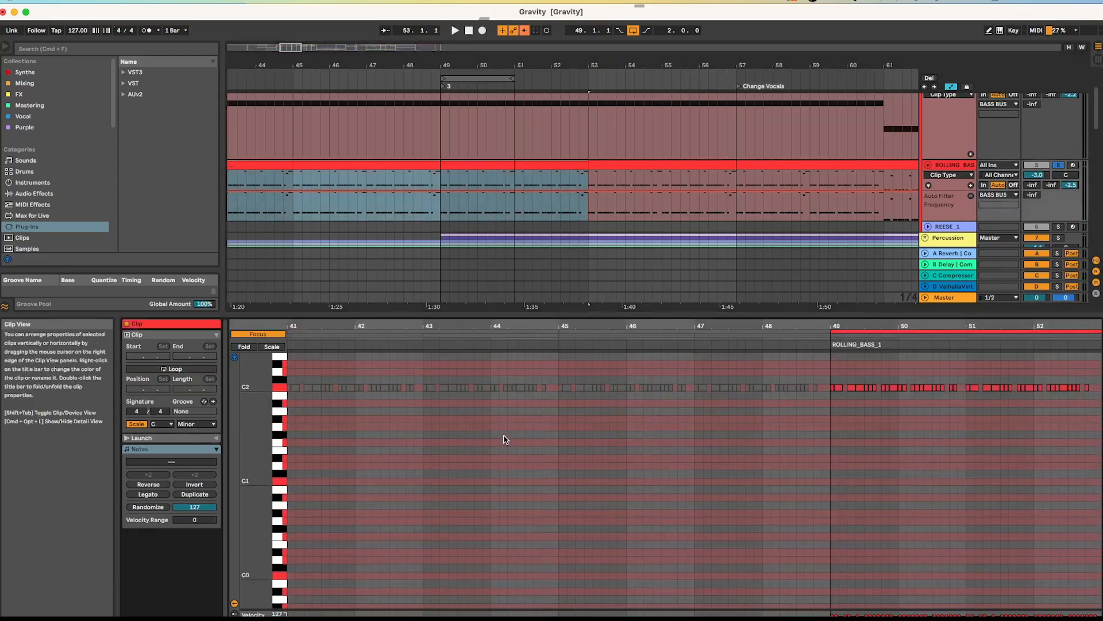
{"action": "left_click_drag", "start_coordinate": [477, 314], "coordinate": [477, 498]}
{"action": "left_click", "coordinate": [481, 354]}
{"action": "left_click", "coordinate": [486, 165]}
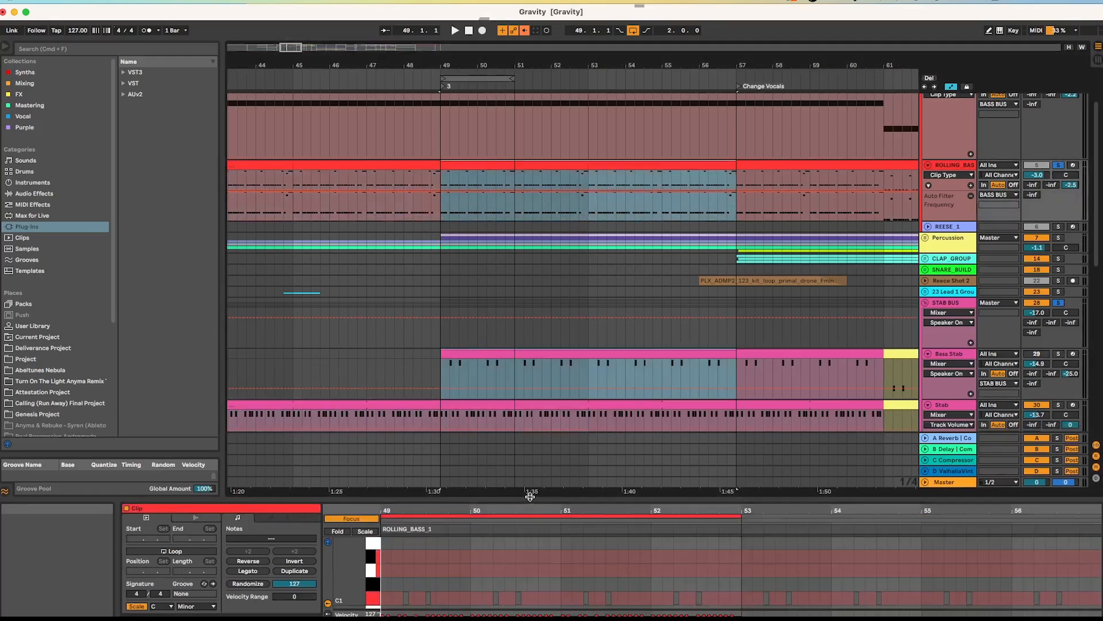
Step: Enlarge the note editor and bring the rolling bass notes from C1 to C3 into view
{"action": "left_click_drag", "start_coordinate": [528, 498], "coordinate": [518, 302]}
{"action": "scroll", "coordinate": [534, 470], "scroll_direction": "up", "scroll_amount": 3}
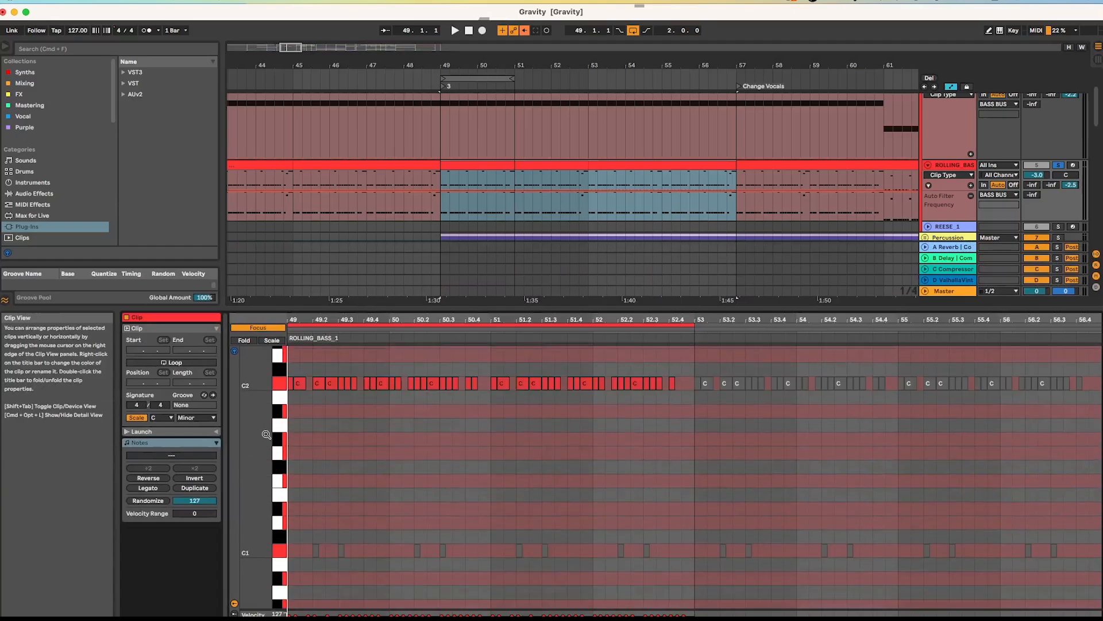
{"action": "left_click_drag", "start_coordinate": [253, 434], "coordinate": [233, 434]}
{"action": "scroll", "coordinate": [386, 475], "scroll_direction": "up", "scroll_amount": 3}
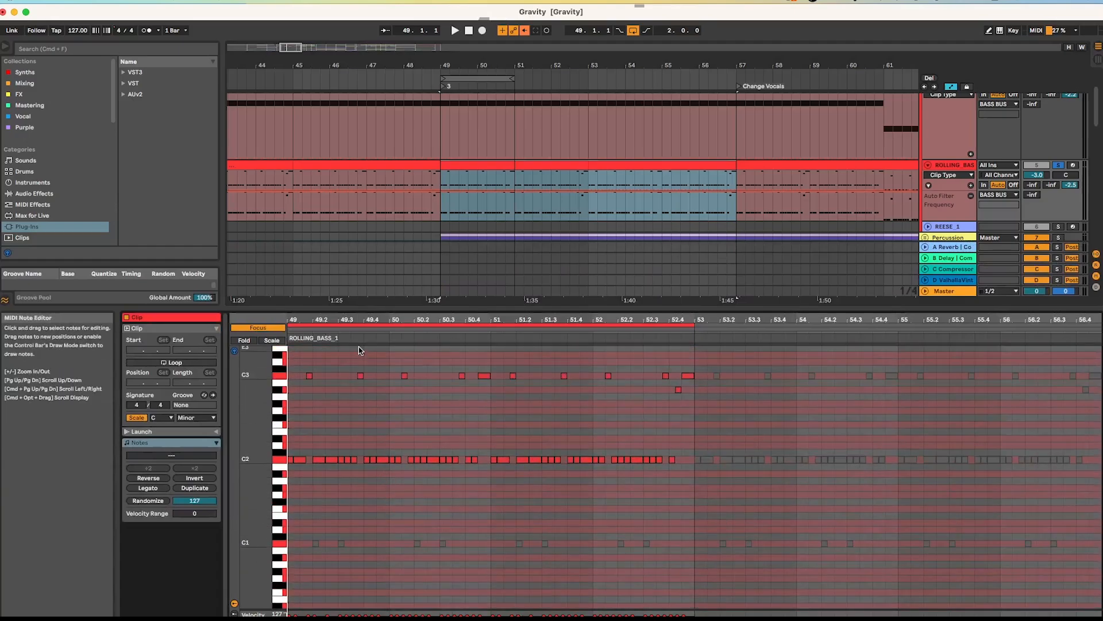
Step: Zoom in on bars 49 and 50 of the rolling bass and mark the time ranges around the grey C1 stab notes in each bar
{"action": "left_click_drag", "start_coordinate": [323, 319], "coordinate": [327, 392]}
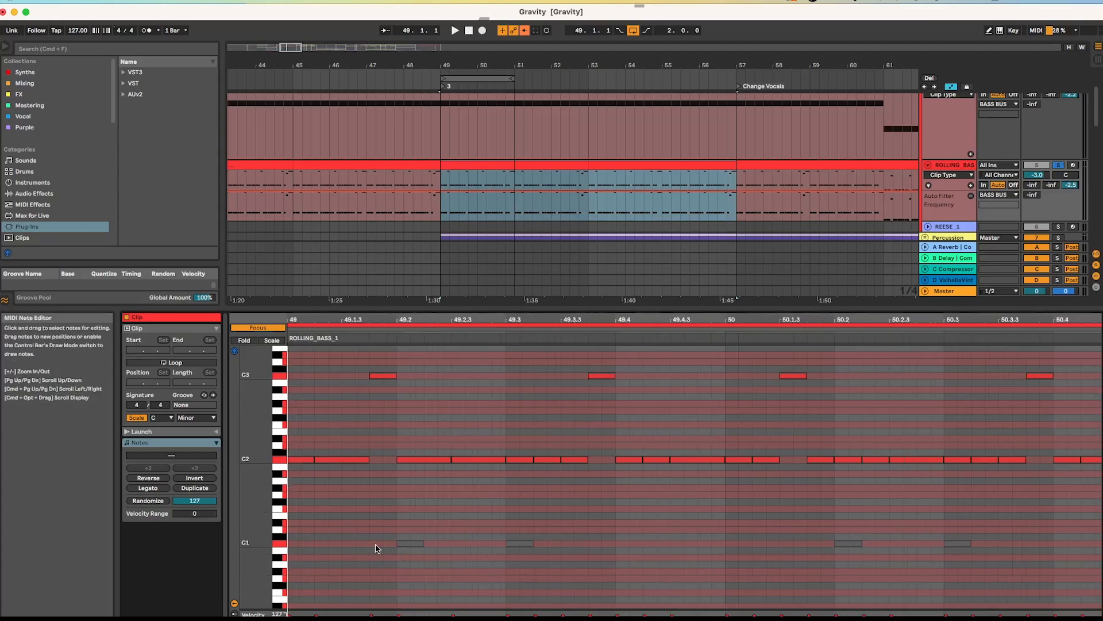
{"action": "left_click_drag", "start_coordinate": [362, 529], "coordinate": [659, 568]}
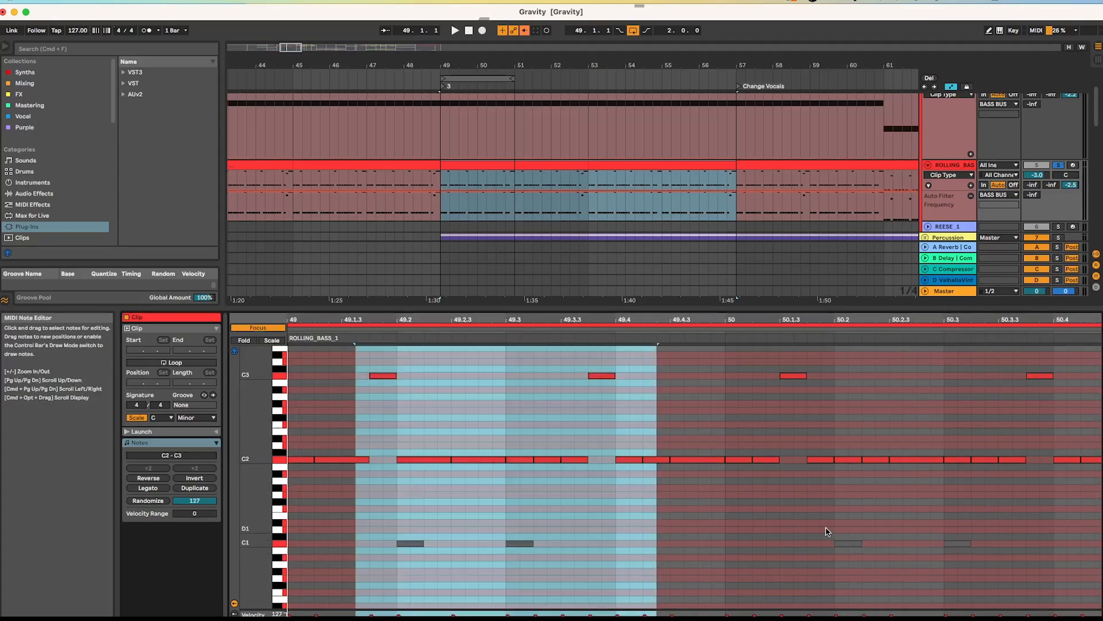
{"action": "left_click_drag", "start_coordinate": [797, 526], "coordinate": [1035, 572]}
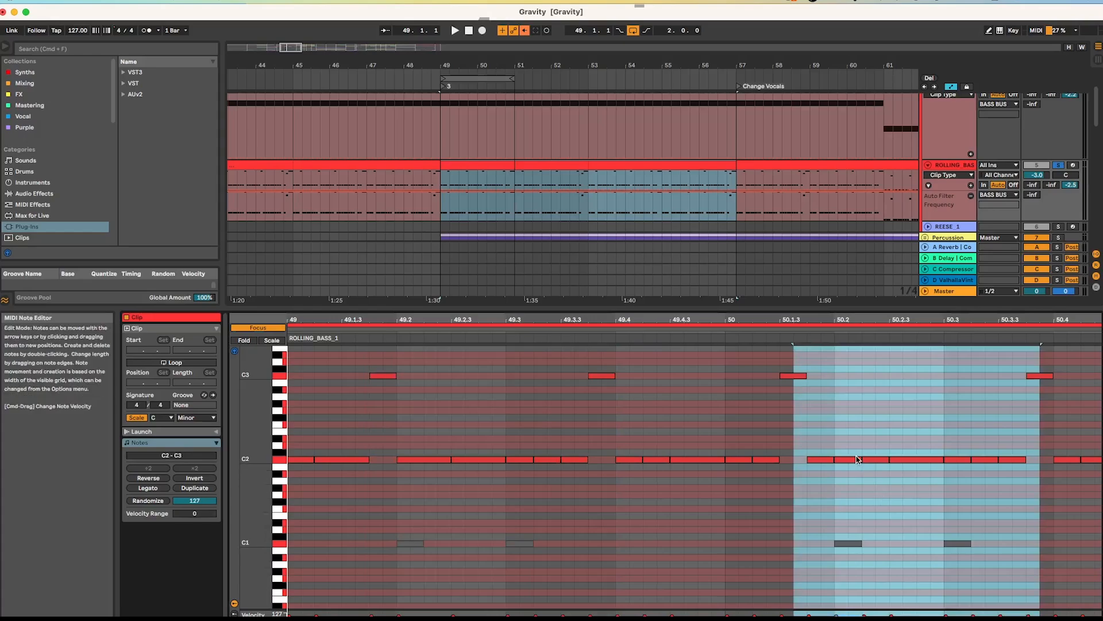
{"action": "scroll", "coordinate": [759, 524], "scroll_direction": "up", "scroll_amount": 5}
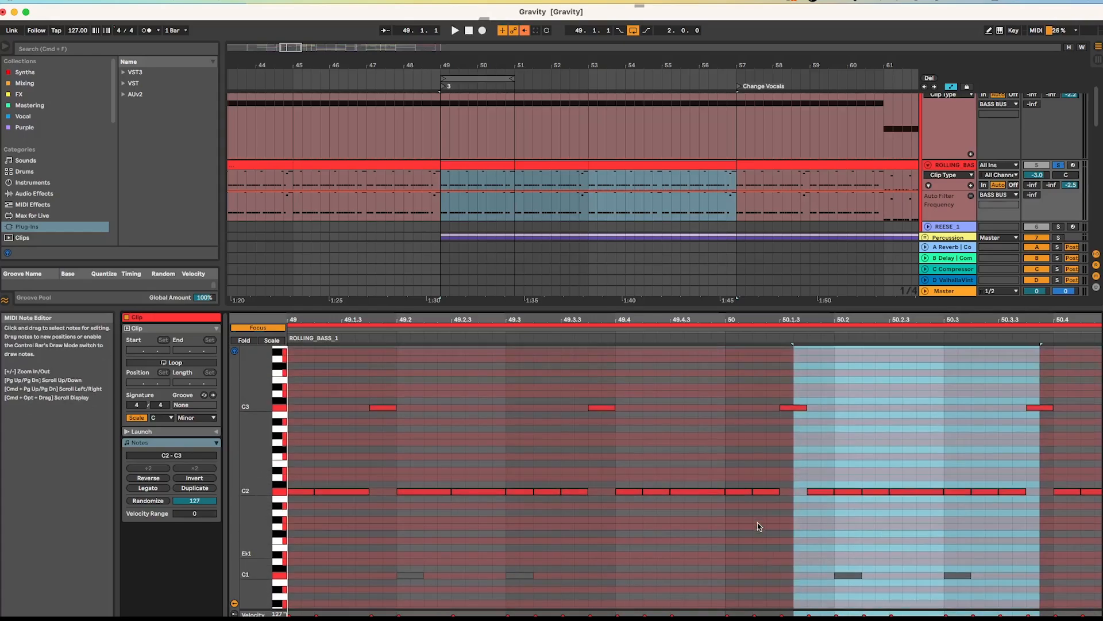
{"action": "scroll", "coordinate": [759, 524], "scroll_direction": "down", "scroll_amount": 4}
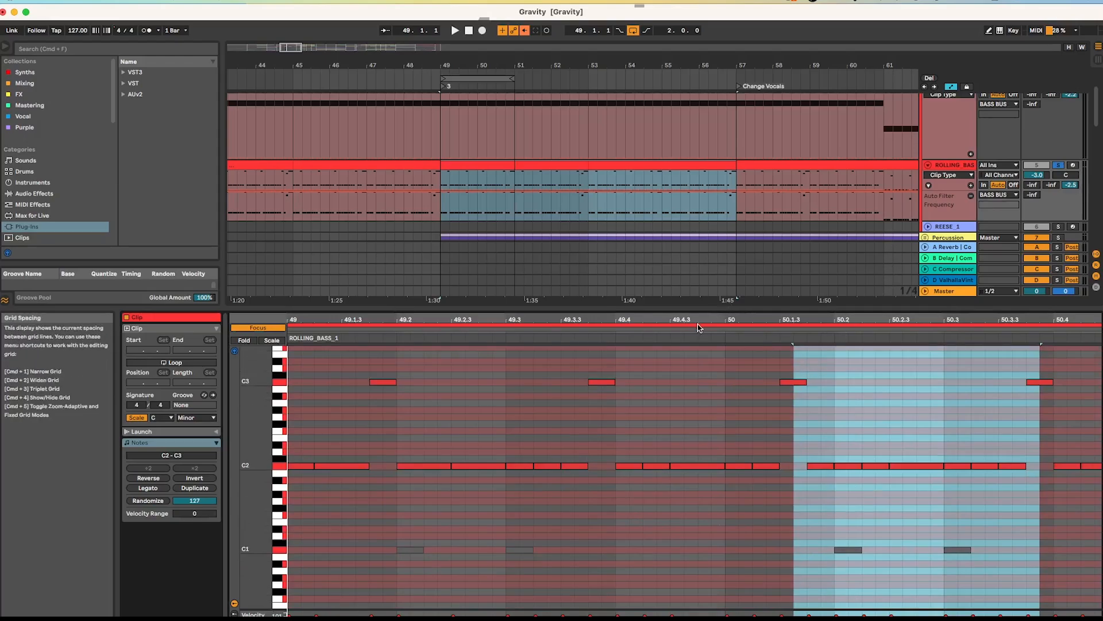
Step: Shrink the note editor and show the device chain of the Bass Stab track, followed by that of the STAB BUS group
{"action": "left_click_drag", "start_coordinate": [699, 328], "coordinate": [718, 511]}
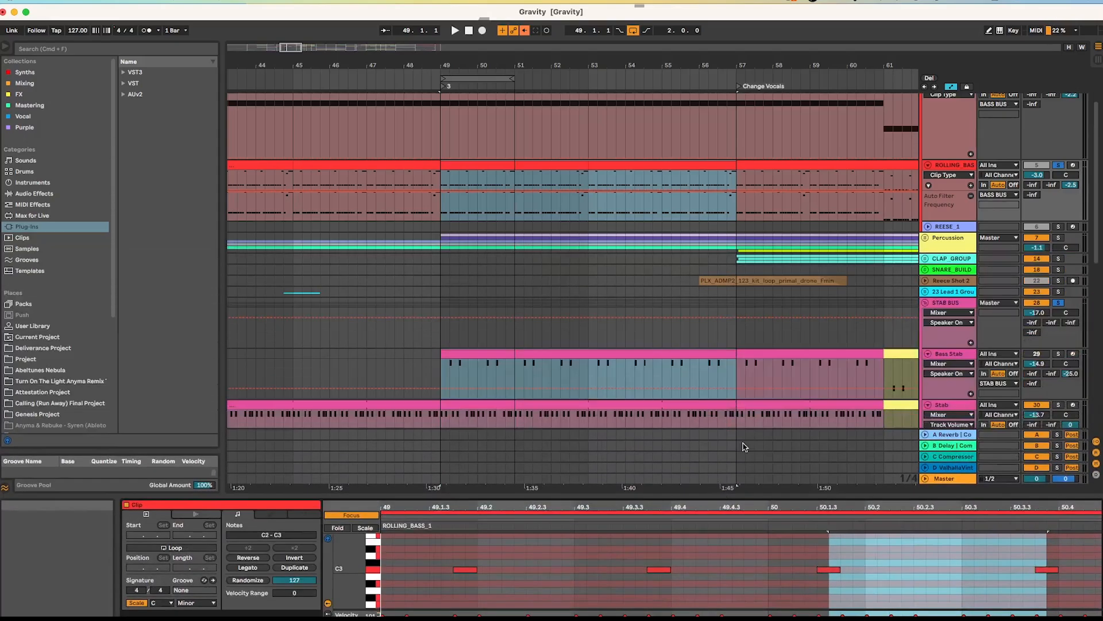
{"action": "left_click", "coordinate": [959, 353]}
{"action": "left_click", "coordinate": [1006, 618]}
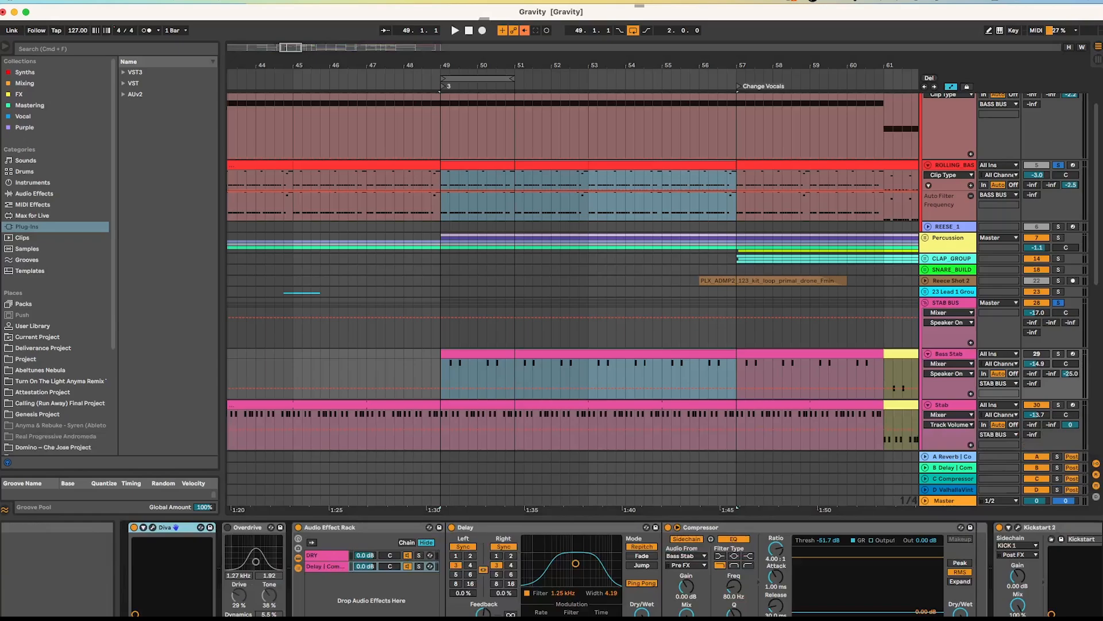
{"action": "key", "text": "Delete"}
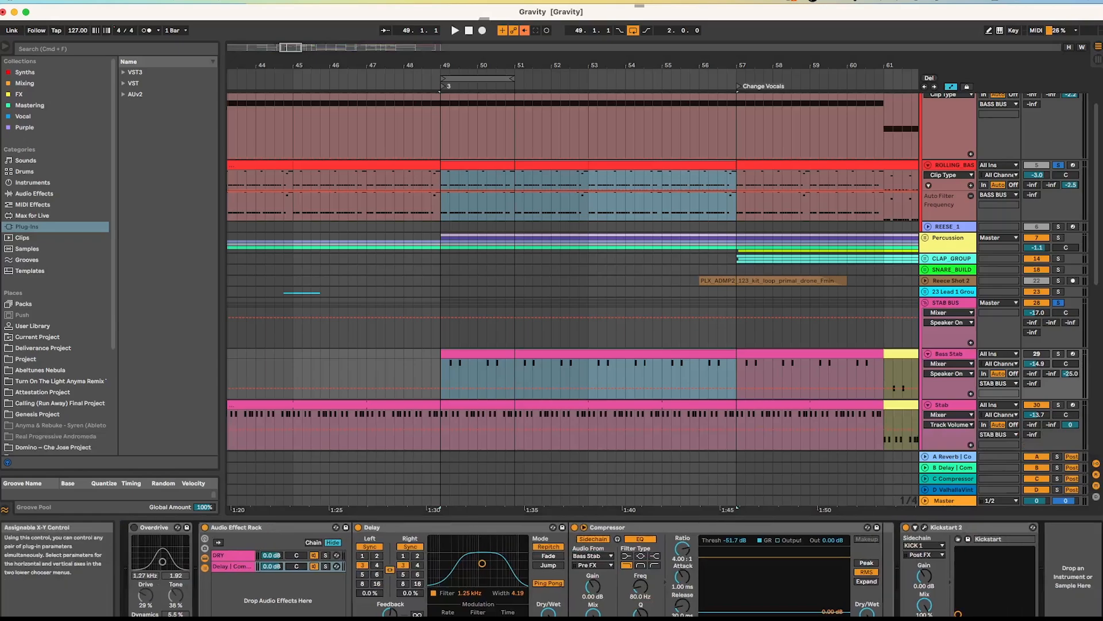
{"action": "left_click", "coordinate": [952, 304]}
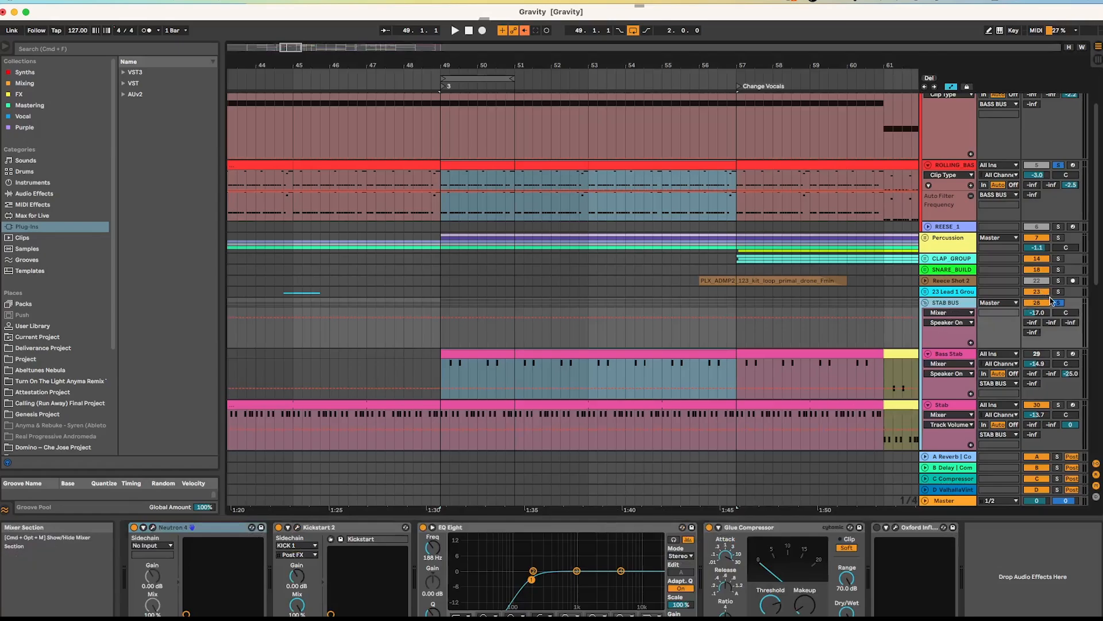
Step: Play the two-bar loop with only STAB BUS soloed and inspect the 1000 Hz, 200 Hz and 5 kHz bands of its EQ Eight
{"action": "left_click", "coordinate": [488, 79]}
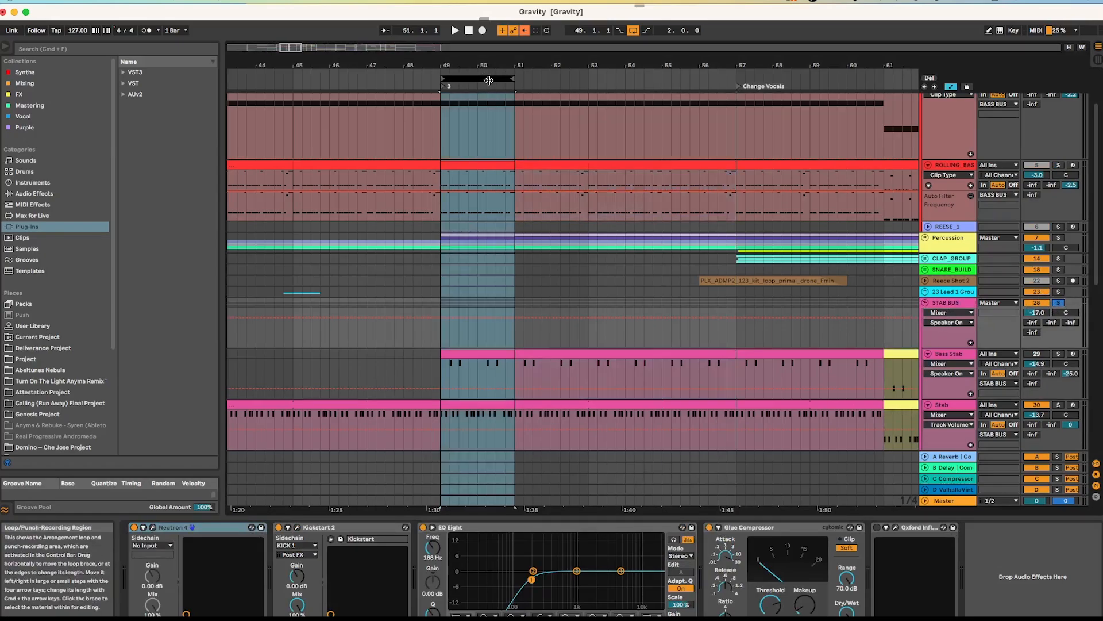
{"action": "key", "text": "space"}
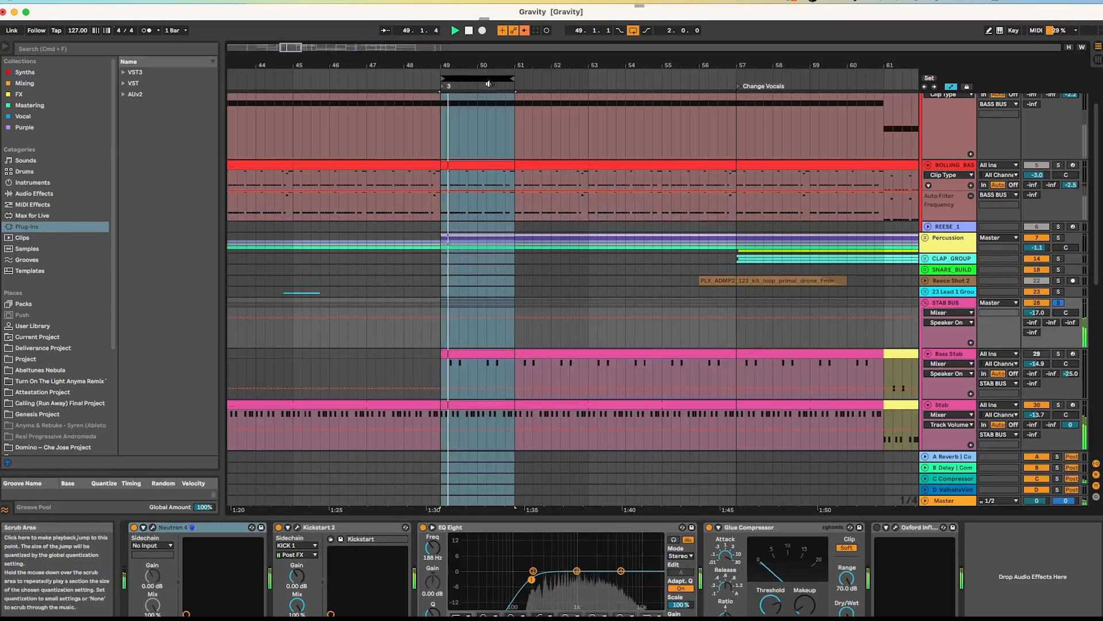
{"action": "left_click", "coordinate": [577, 570]}
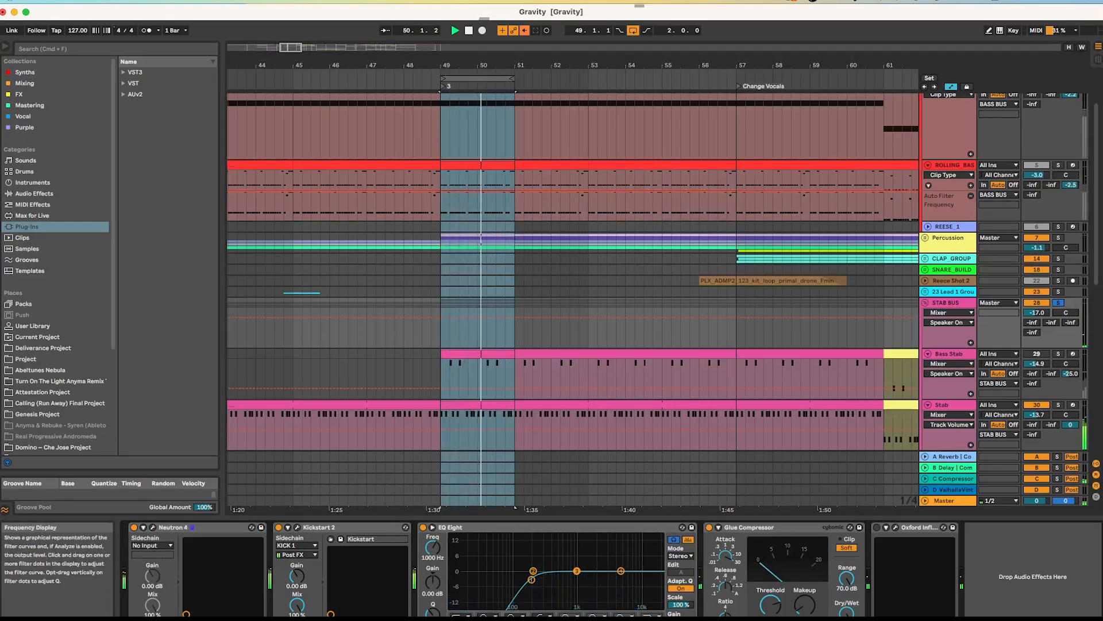
{"action": "left_click", "coordinate": [533, 570]}
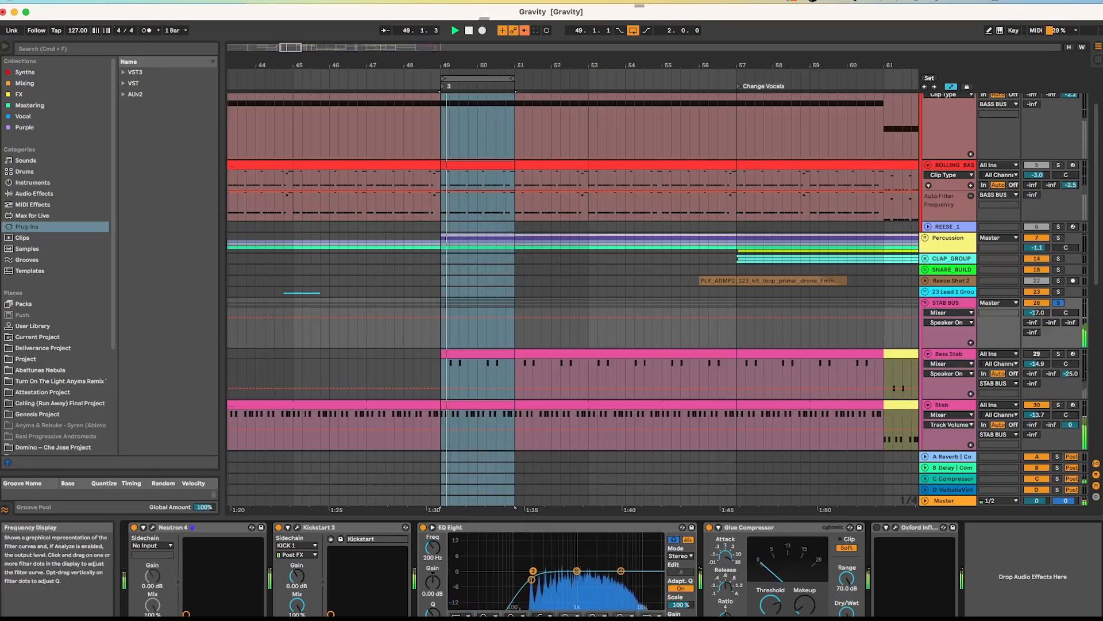
{"action": "left_click", "coordinate": [621, 571]}
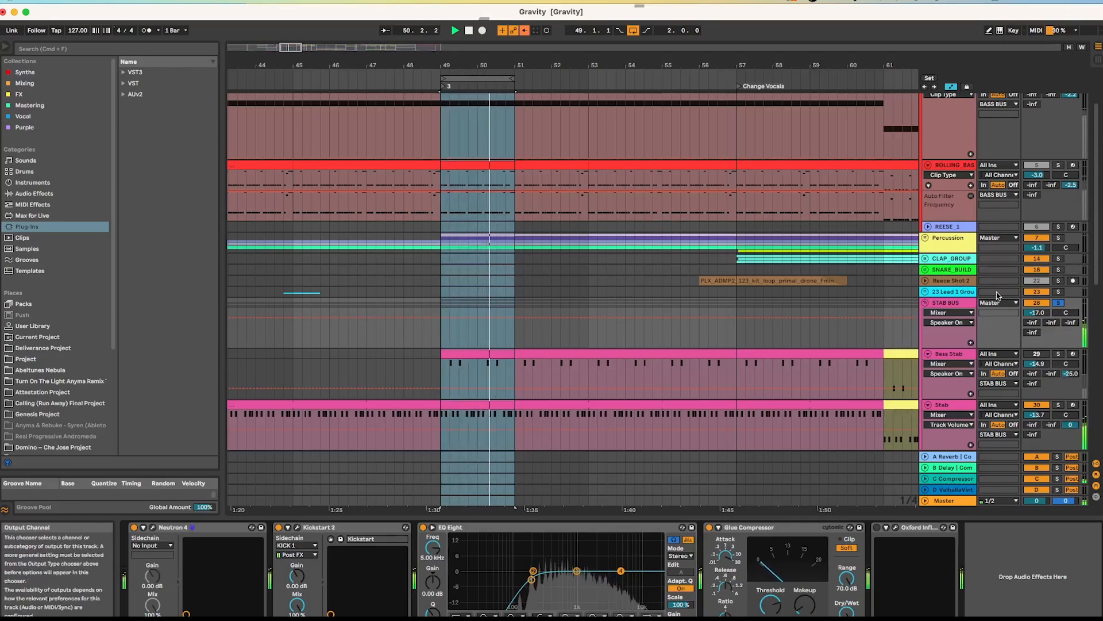
Step: Solo the rolling bass track alone, show its devices, and select the 141 Hz band in its EQ Eight
{"action": "scroll", "coordinate": [1053, 213], "scroll_direction": "up", "scroll_amount": 2}
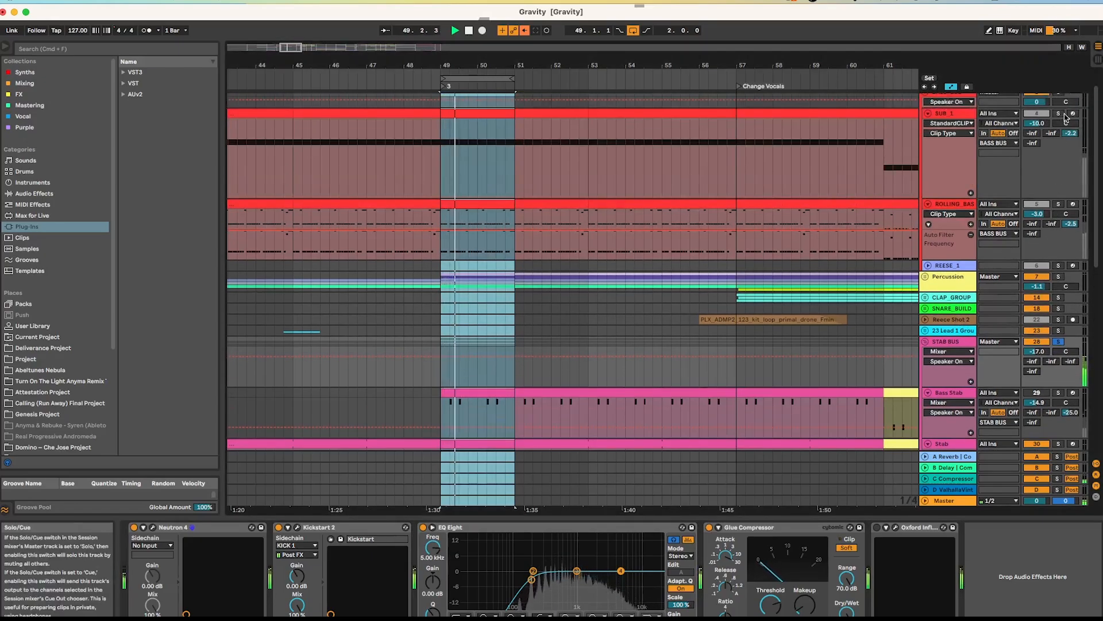
{"action": "left_click", "coordinate": [1059, 205]}
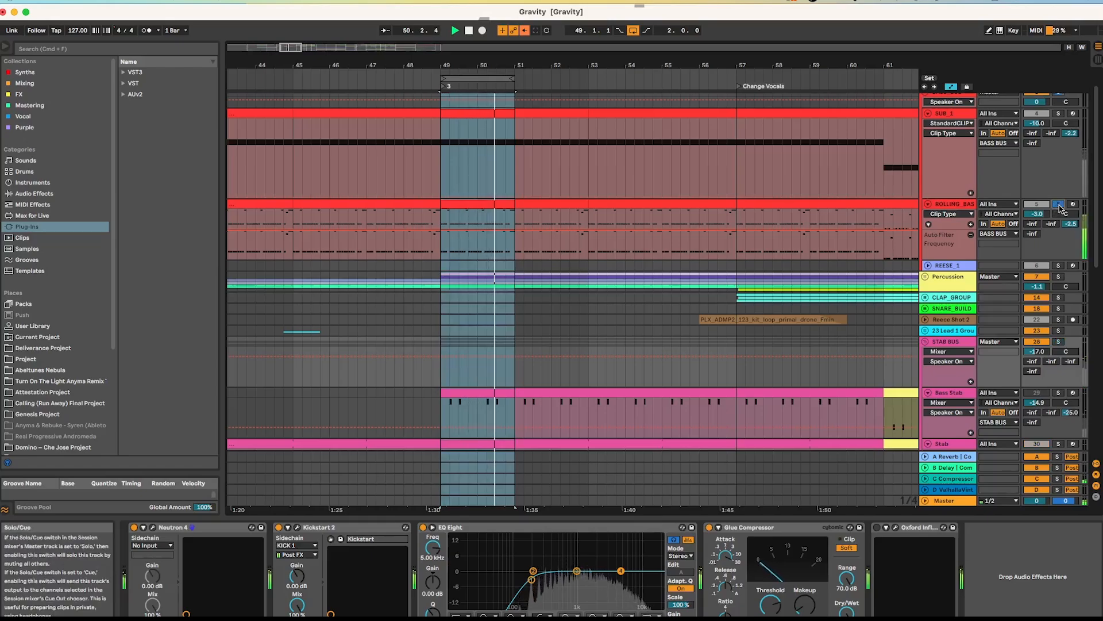
{"action": "left_click", "coordinate": [888, 230]}
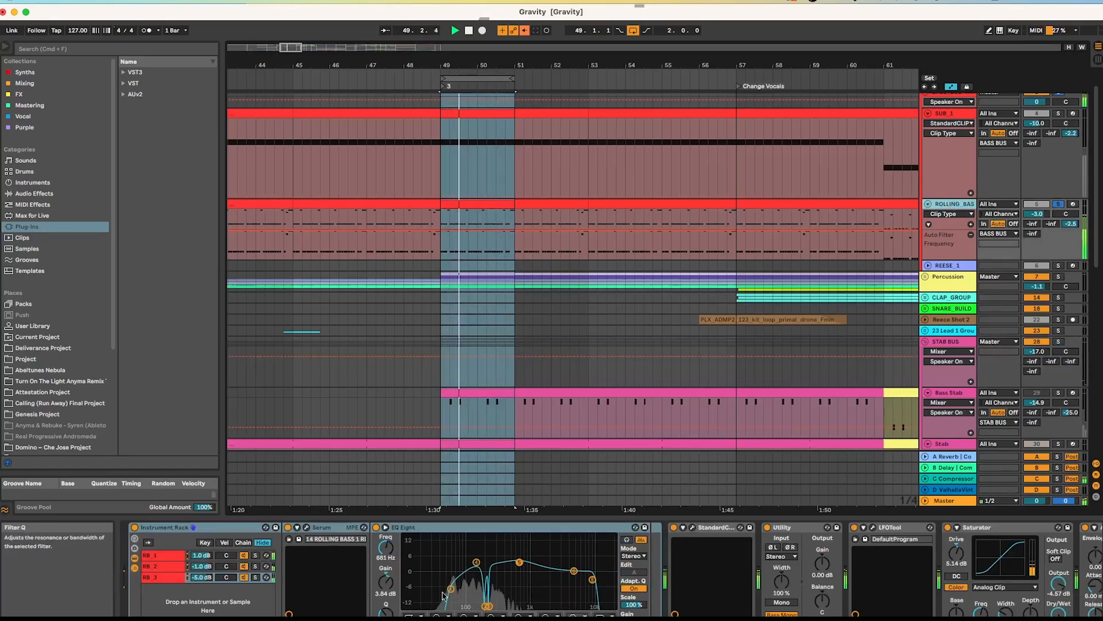
{"action": "left_click", "coordinate": [477, 563]}
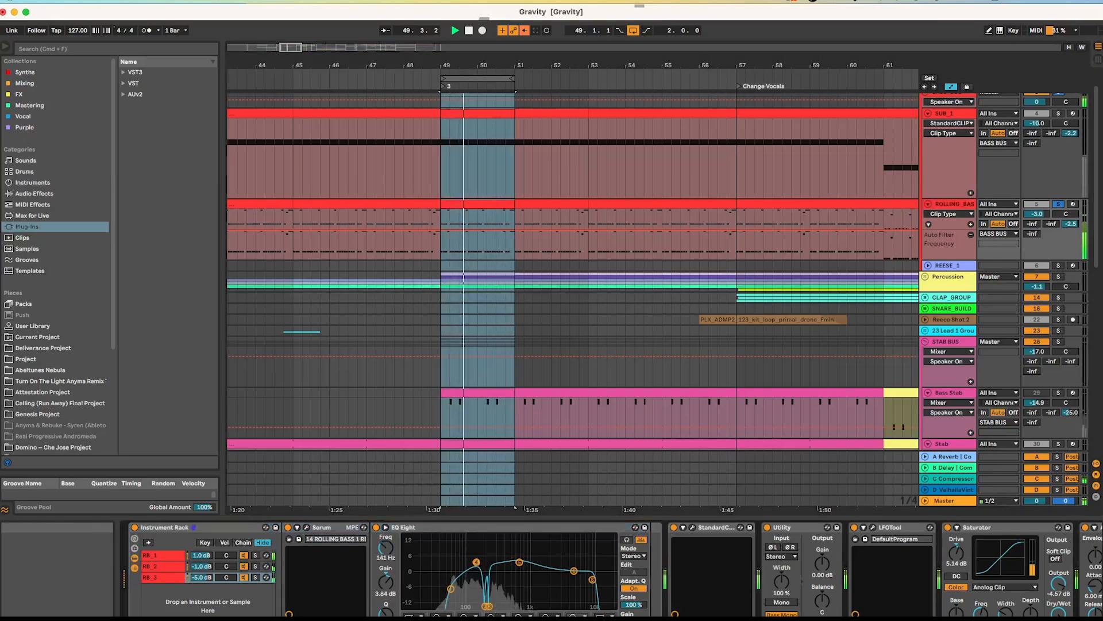
Step: Open the rolling bass's Pro-Q 3 and audition its 200 Hz band in isolation, closing the plug-in with playback stopped
{"action": "left_click_drag", "start_coordinate": [1028, 619], "coordinate": [1061, 619]}
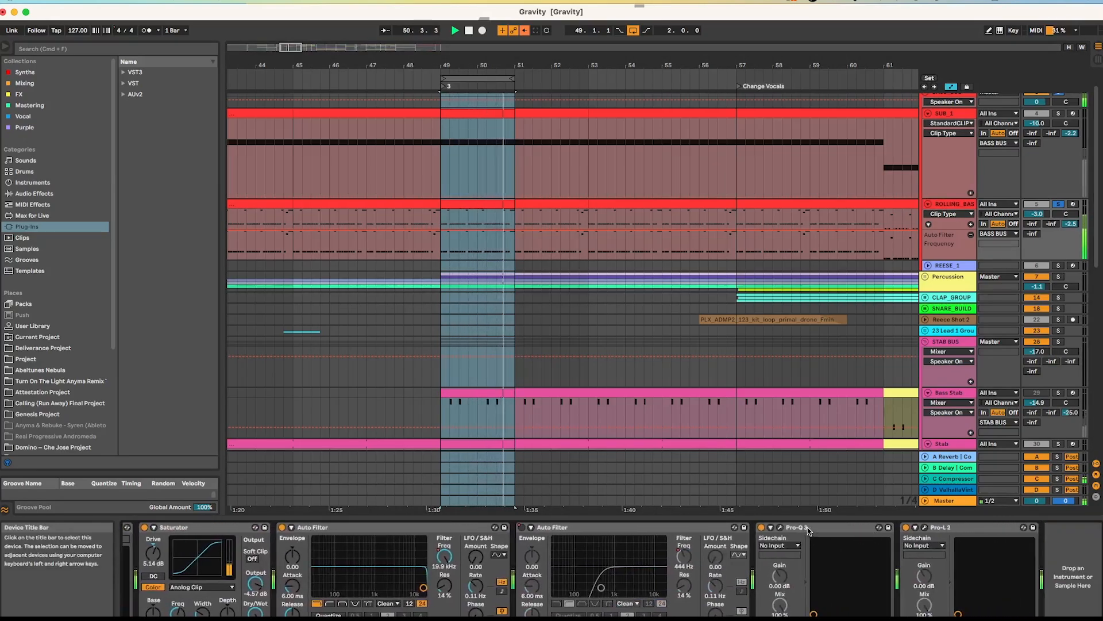
{"action": "left_click", "coordinate": [780, 527]}
{"action": "mouse_move", "coordinate": [272, 237]}
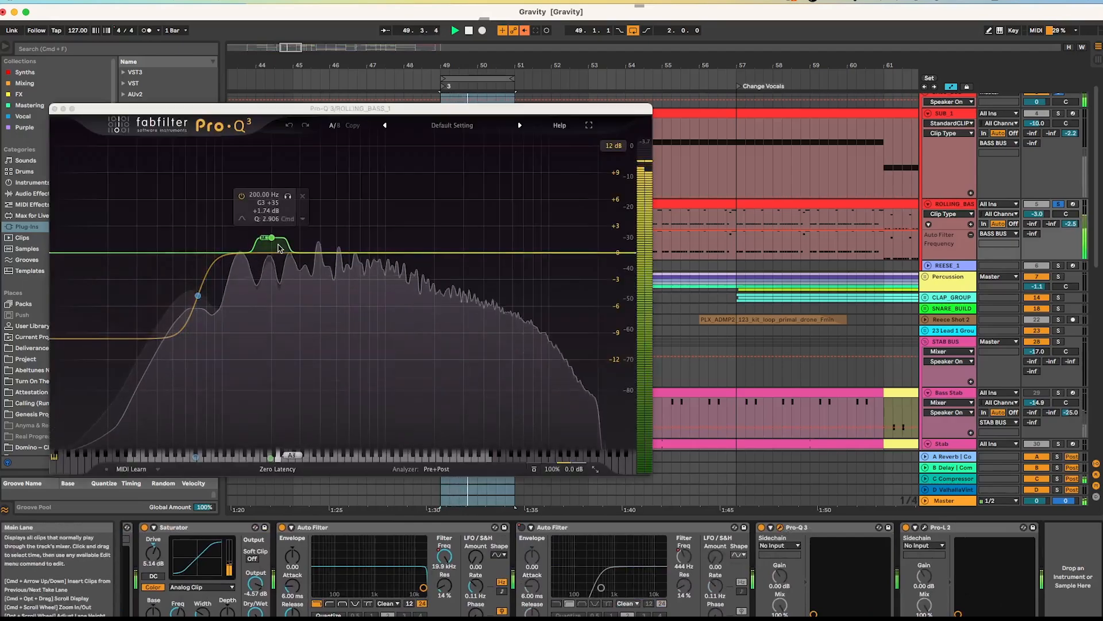
{"action": "left_click", "coordinate": [288, 197]}
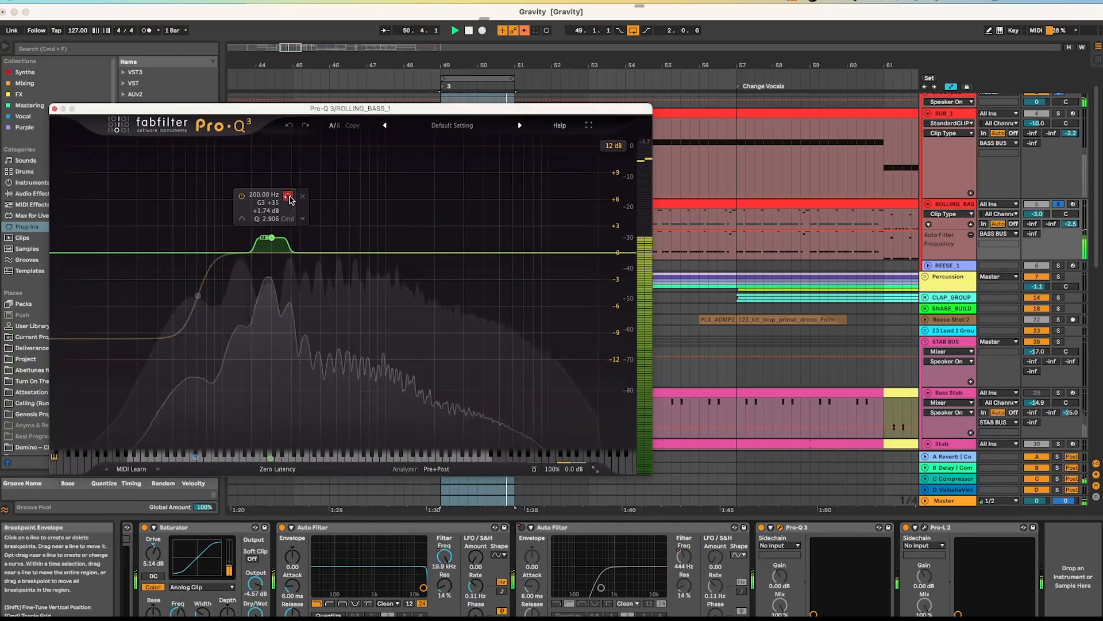
{"action": "left_click", "coordinate": [288, 197]}
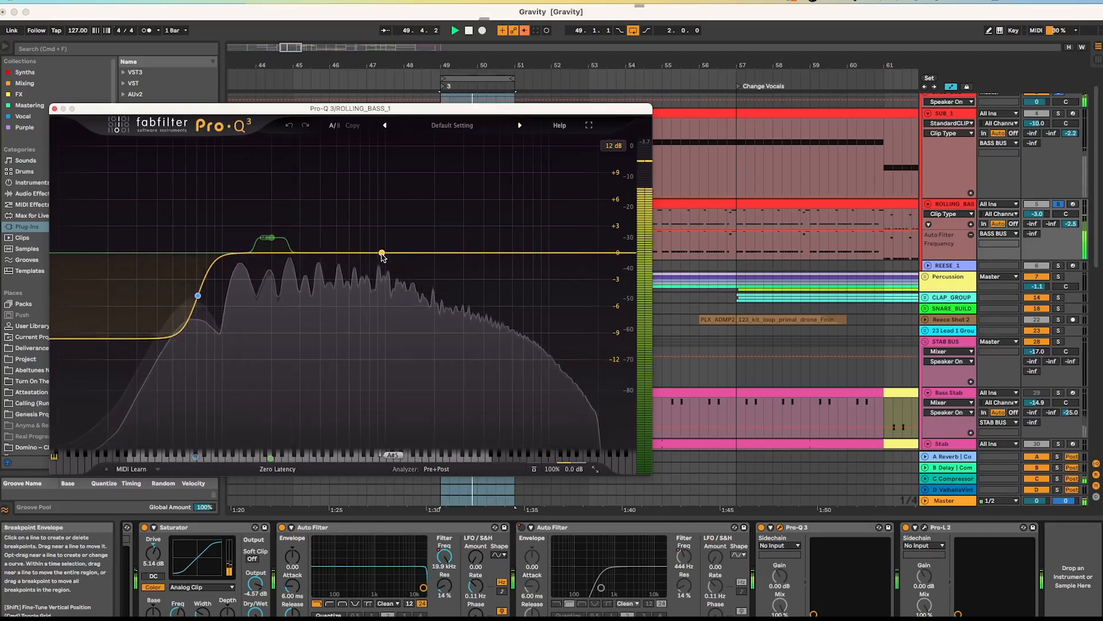
{"action": "left_click", "coordinate": [505, 253]}
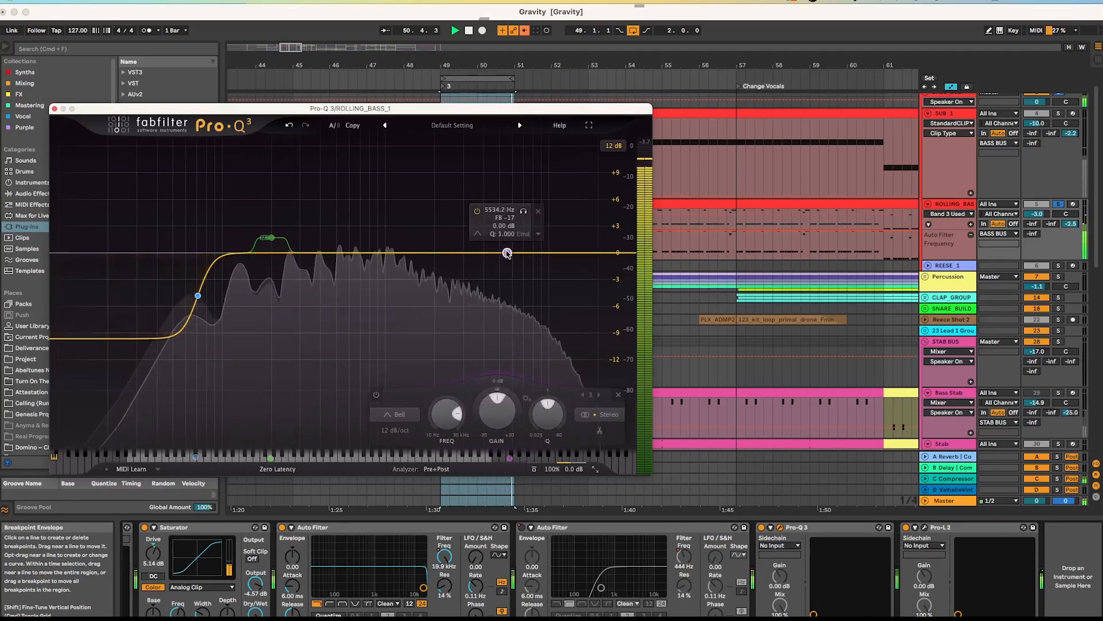
{"action": "left_click", "coordinate": [538, 212]}
{"action": "key", "text": "space"}
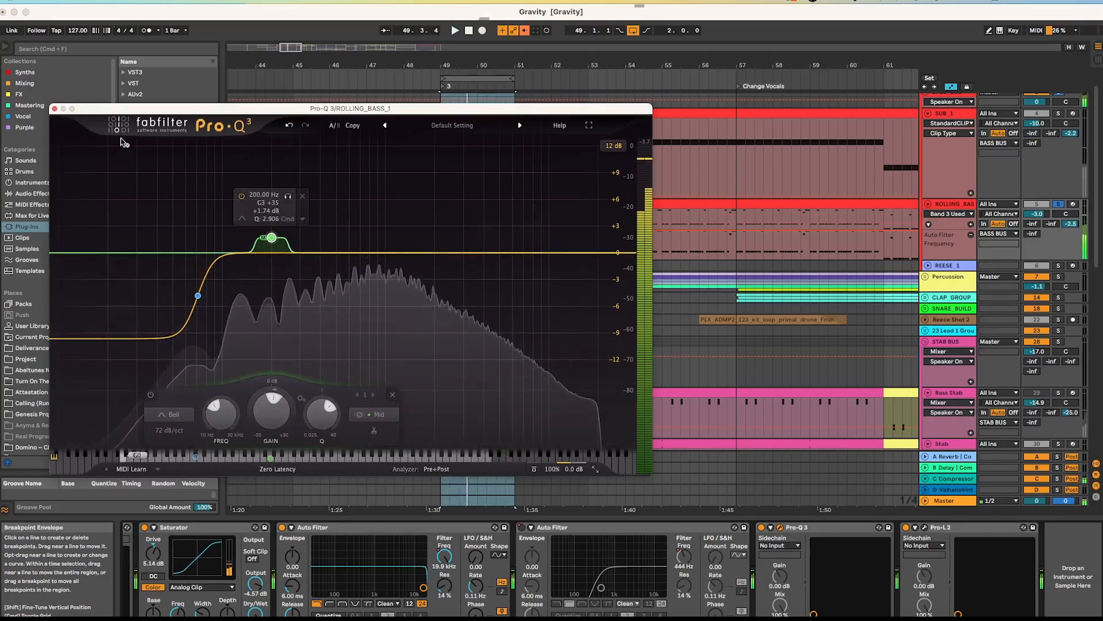
{"action": "left_click", "coordinate": [55, 109]}
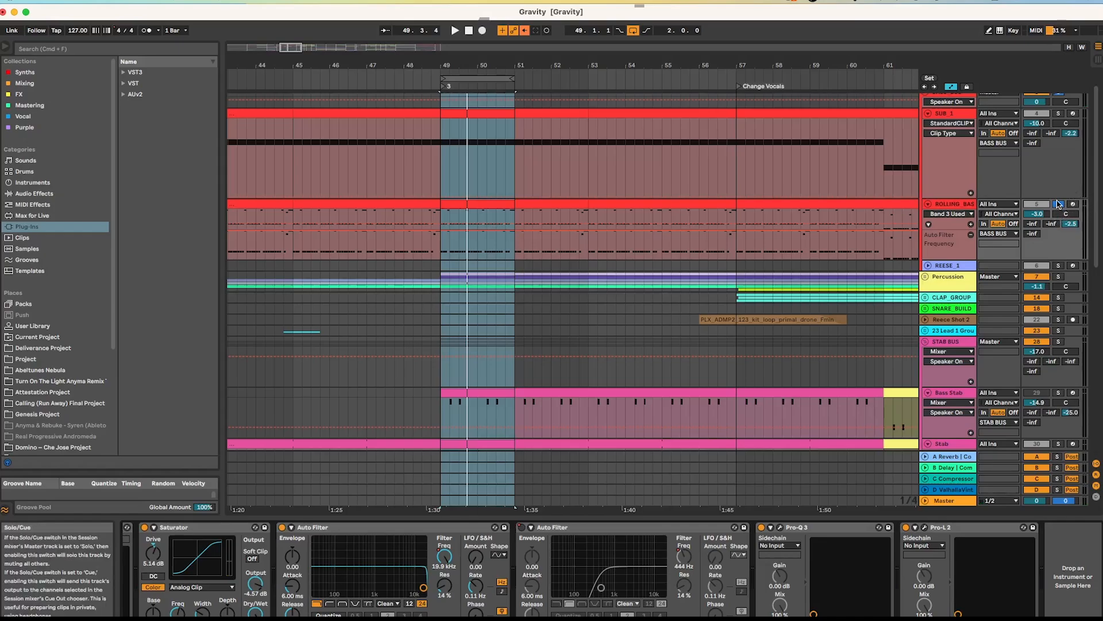
Step: Fold the STAB BUS group, unfold the PLUCK_1 track, and play the two-bar loop with PLUCK_1 soloed
{"action": "scroll", "coordinate": [771, 249], "scroll_direction": "down", "scroll_amount": 5}
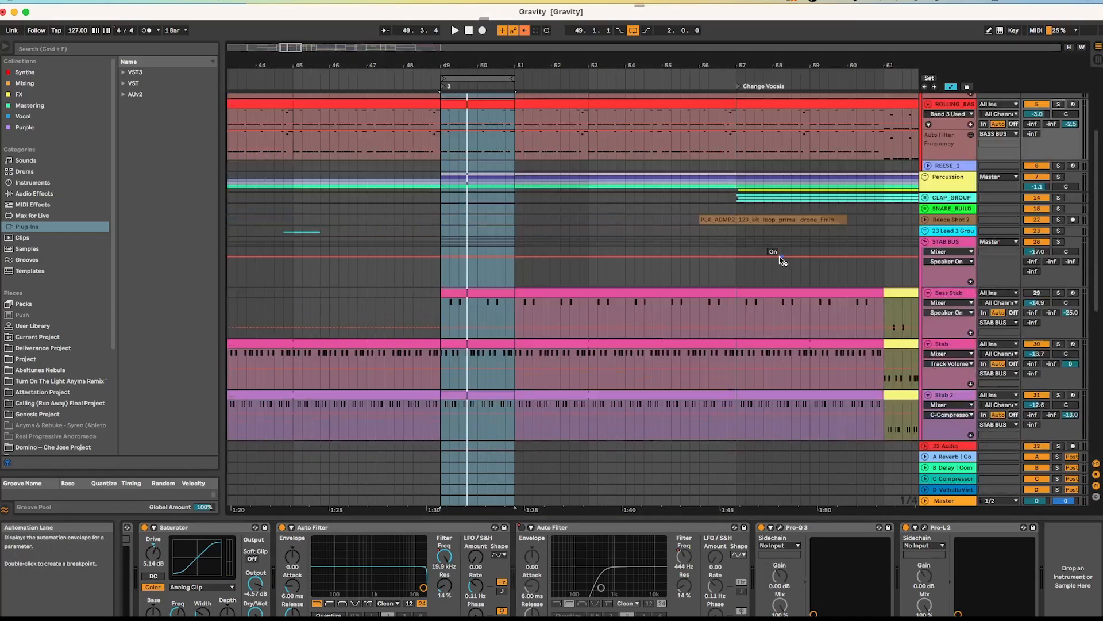
{"action": "left_click", "coordinate": [926, 243]}
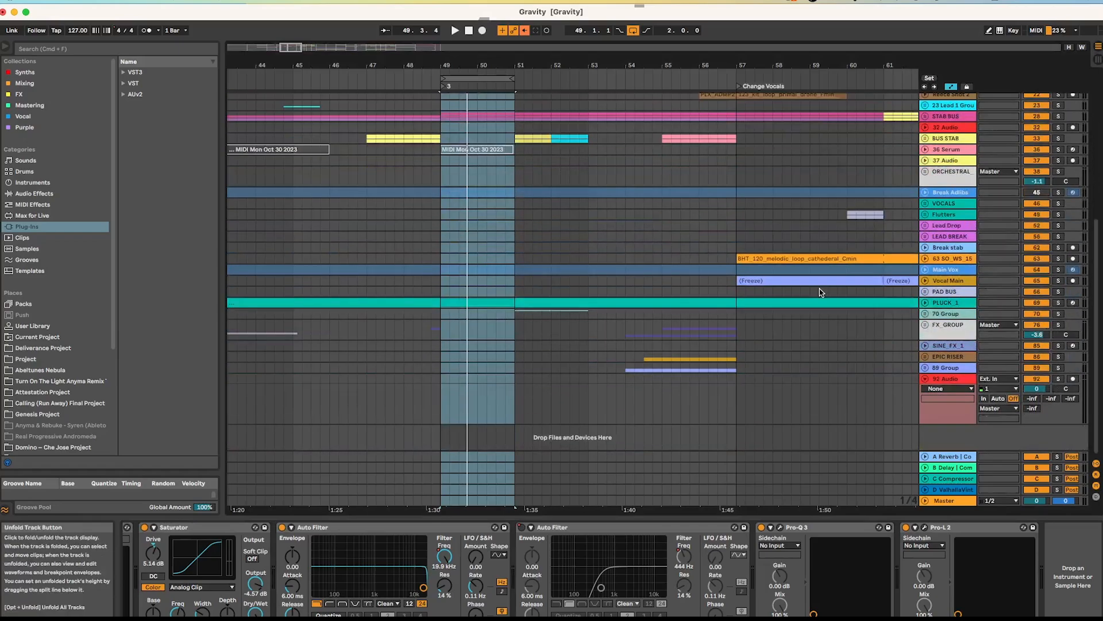
{"action": "left_click", "coordinate": [927, 304]}
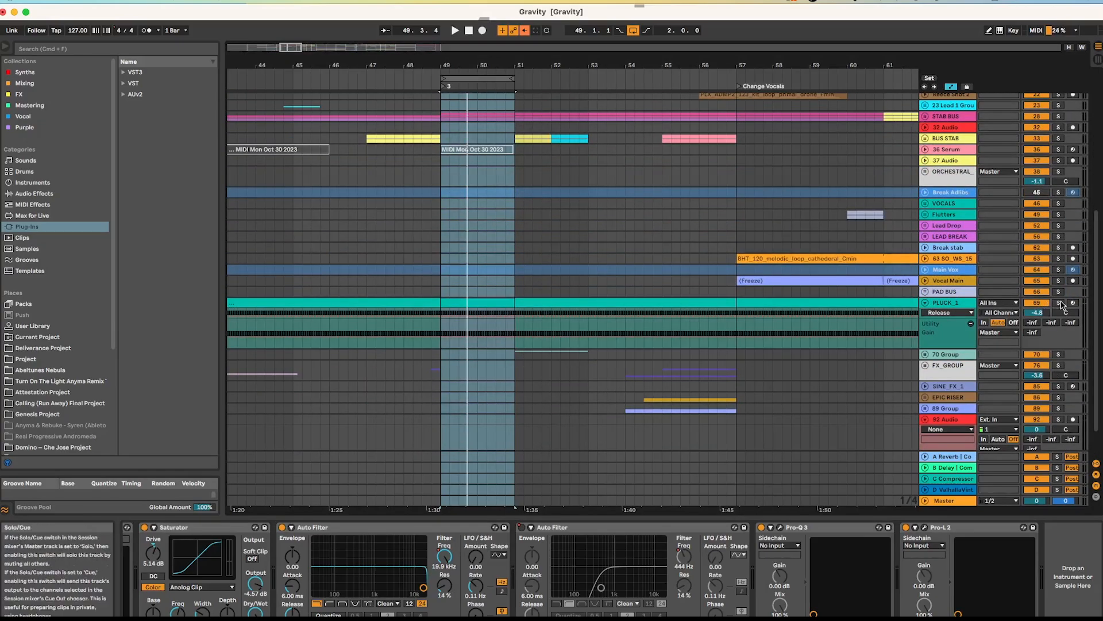
{"action": "key", "text": "space"}
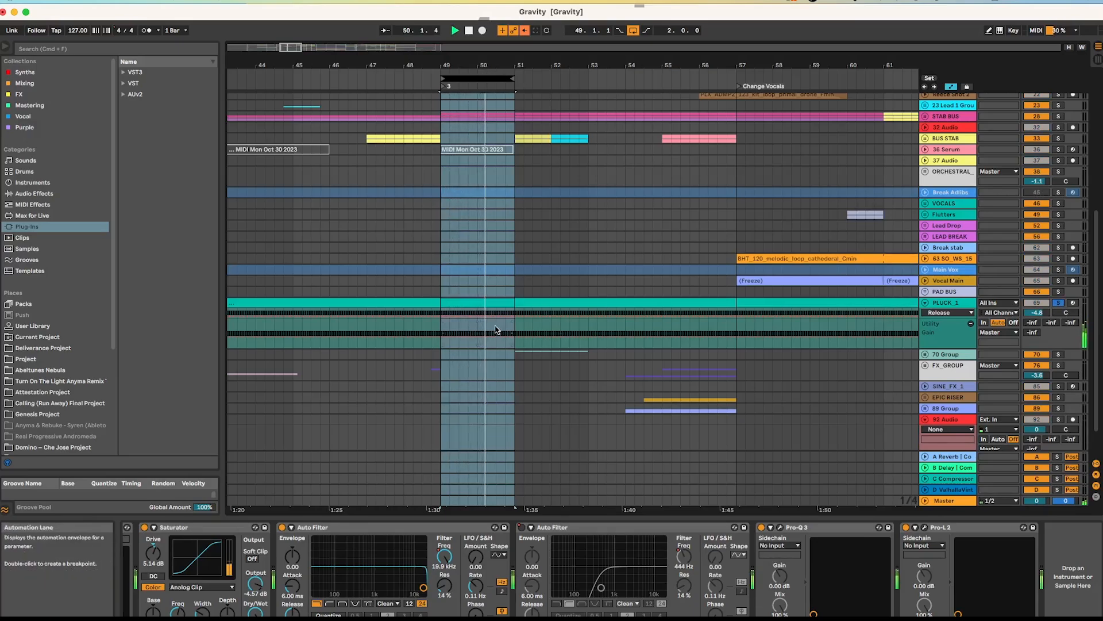
Step: Open the PLUCK_1 clip in the note editor, stop playback, and fold the track again
{"action": "left_click", "coordinate": [490, 302]}
{"action": "key", "text": "space"}
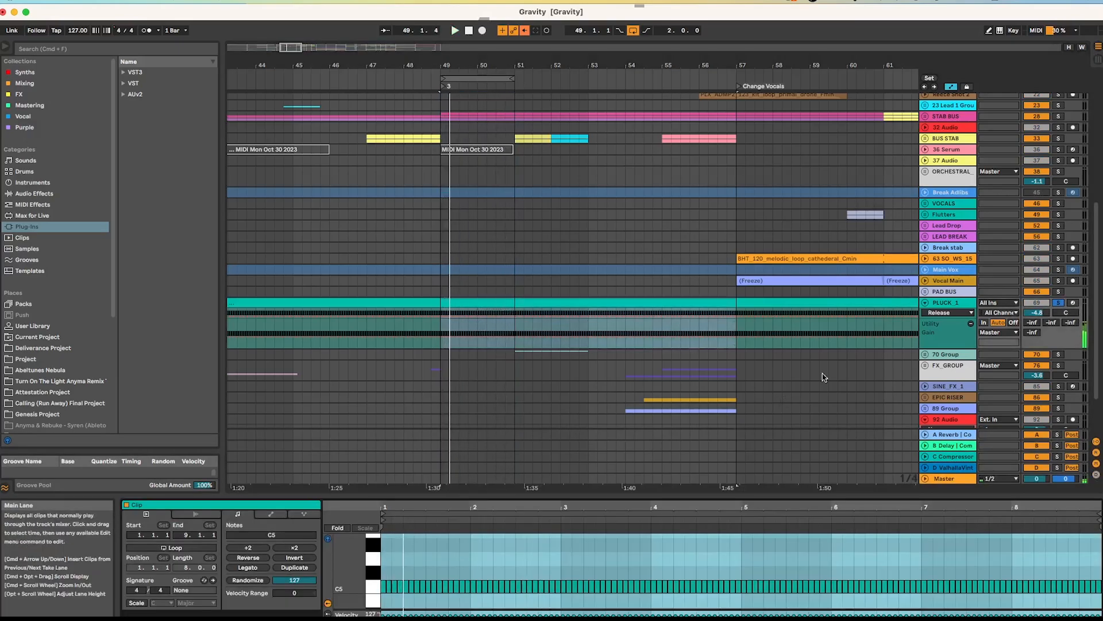
{"action": "left_click", "coordinate": [925, 302]}
Step: Solo the BUS STAB group and play the arrangement briefly from the SNares locator at bar 97
{"action": "scroll", "coordinate": [931, 335], "scroll_direction": "down", "scroll_amount": 2}
{"action": "scroll", "coordinate": [941, 325], "scroll_direction": "up", "scroll_amount": 5}
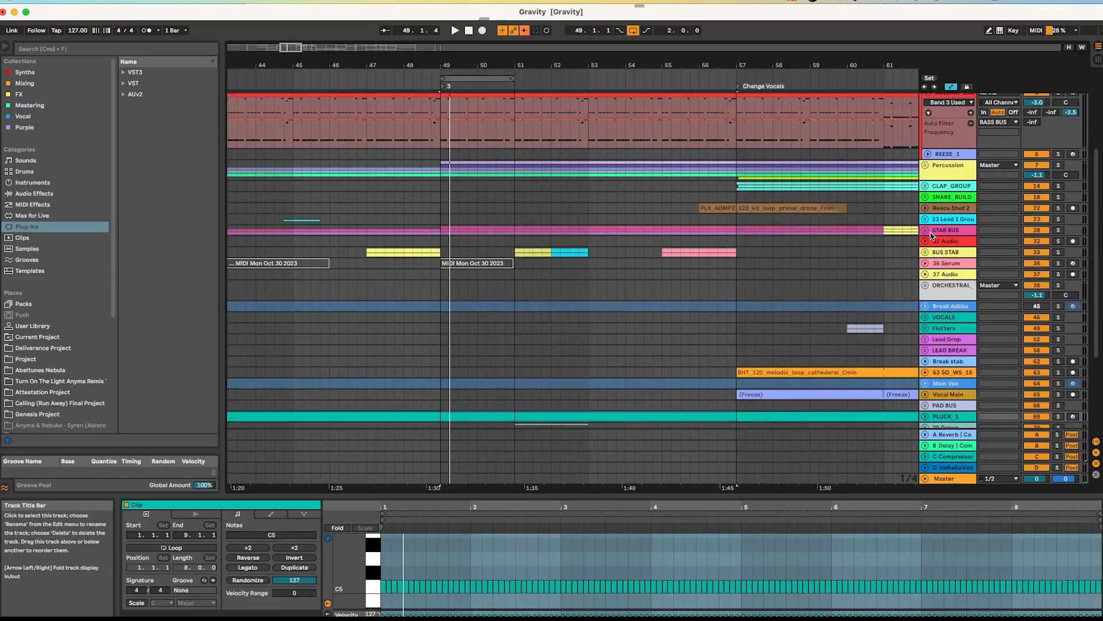
{"action": "left_click_drag", "start_coordinate": [557, 63], "coordinate": [488, 21]}
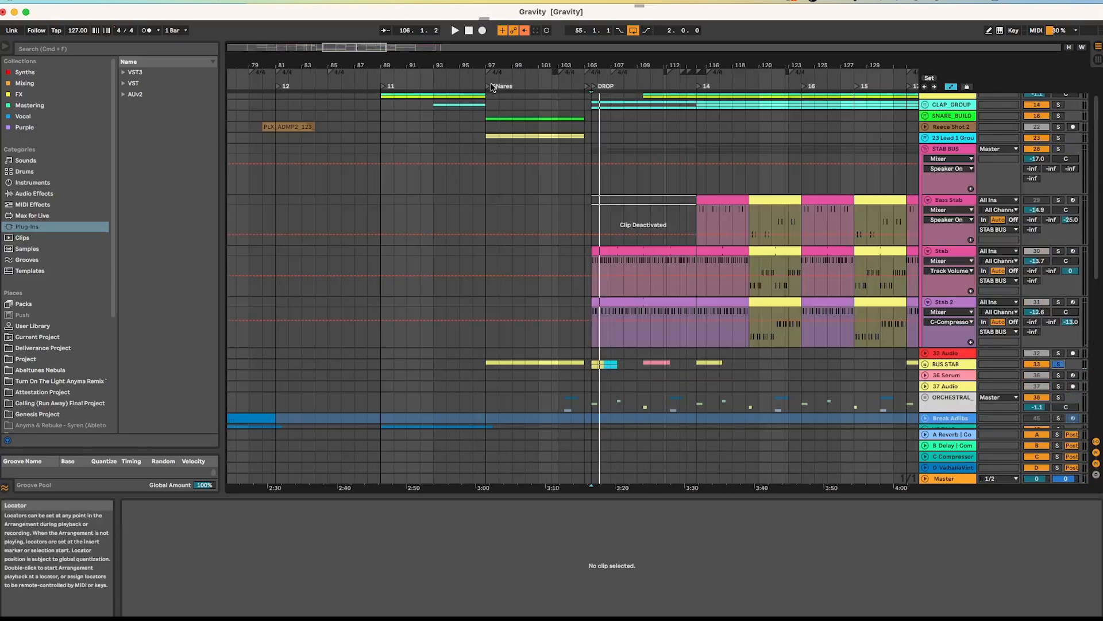
{"action": "double_click", "coordinate": [489, 88]}
{"action": "scroll", "coordinate": [1027, 236], "scroll_direction": "down", "scroll_amount": 5}
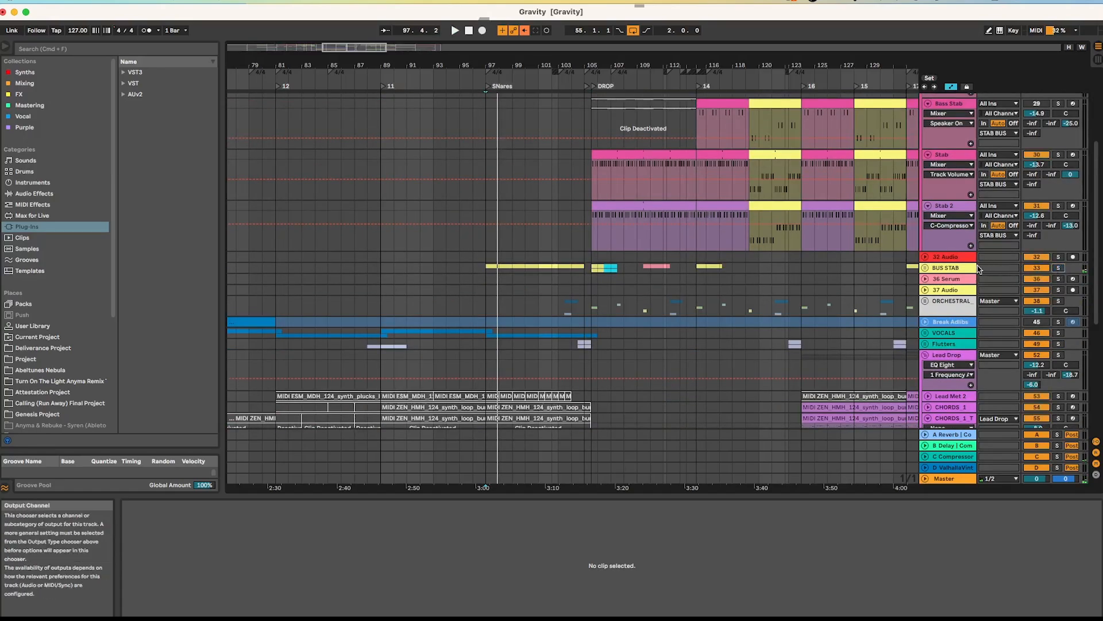
Step: Unfold the BUS STAB group and bring the Stab Anyma track's automation lanes into view
{"action": "left_click", "coordinate": [950, 268]}
{"action": "left_click", "coordinate": [925, 274]}
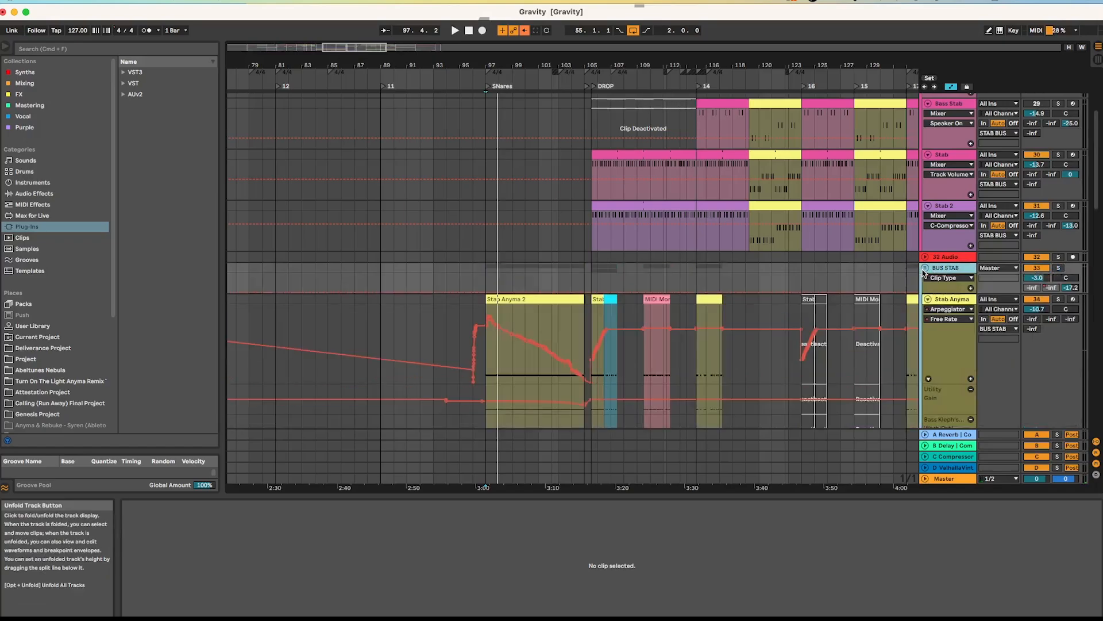
{"action": "scroll", "coordinate": [788, 258], "scroll_direction": "down", "scroll_amount": 5}
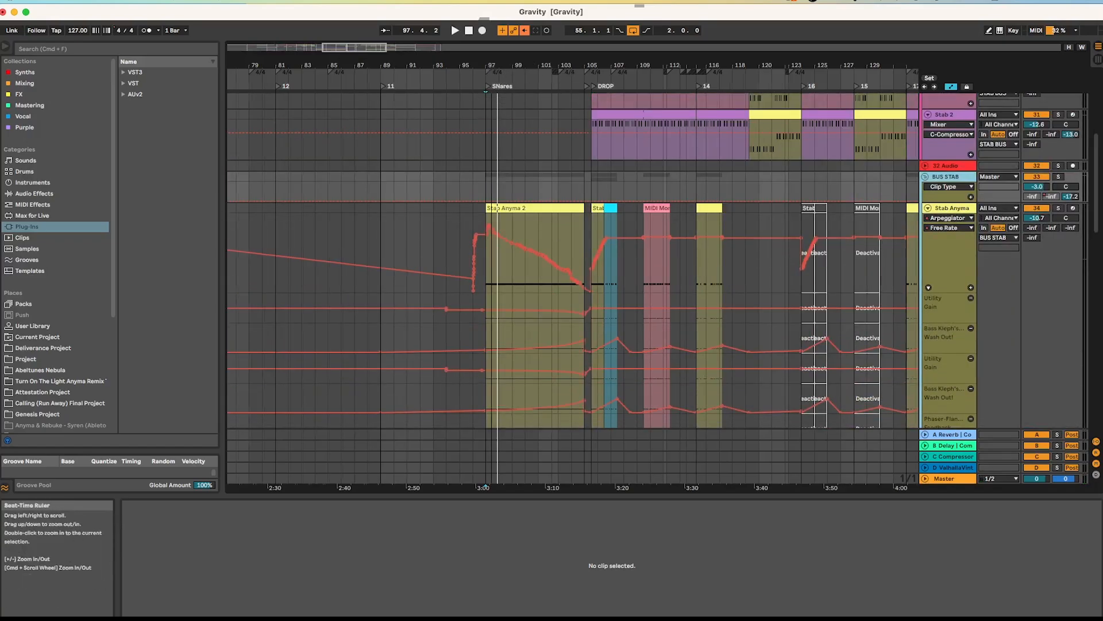
Step: Play the soloed BUS STAB group at the drop, stop playback, and move the two-bar loop to 110.2.1
{"action": "mouse_move", "coordinate": [504, 77]}
{"action": "left_mouse_down"}
{"action": "mouse_move", "coordinate": [504, 52]}
{"action": "mouse_move", "coordinate": [398, 93]}
{"action": "mouse_move", "coordinate": [555, 94]}
{"action": "mouse_move", "coordinate": [520, 86]}
{"action": "left_mouse_up"}
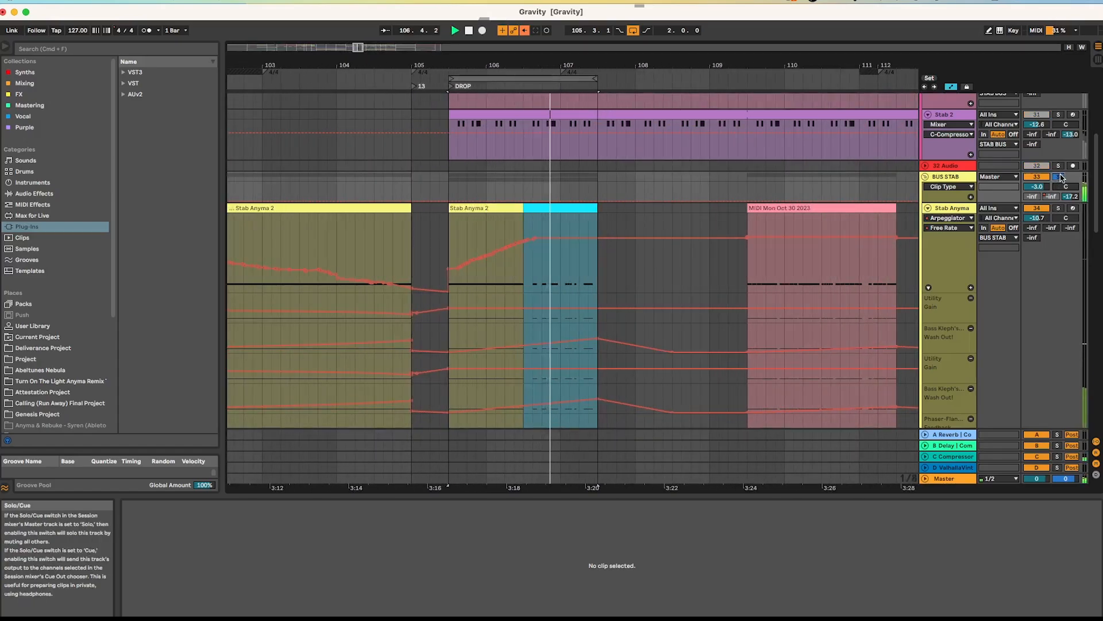
{"action": "key", "text": "space"}
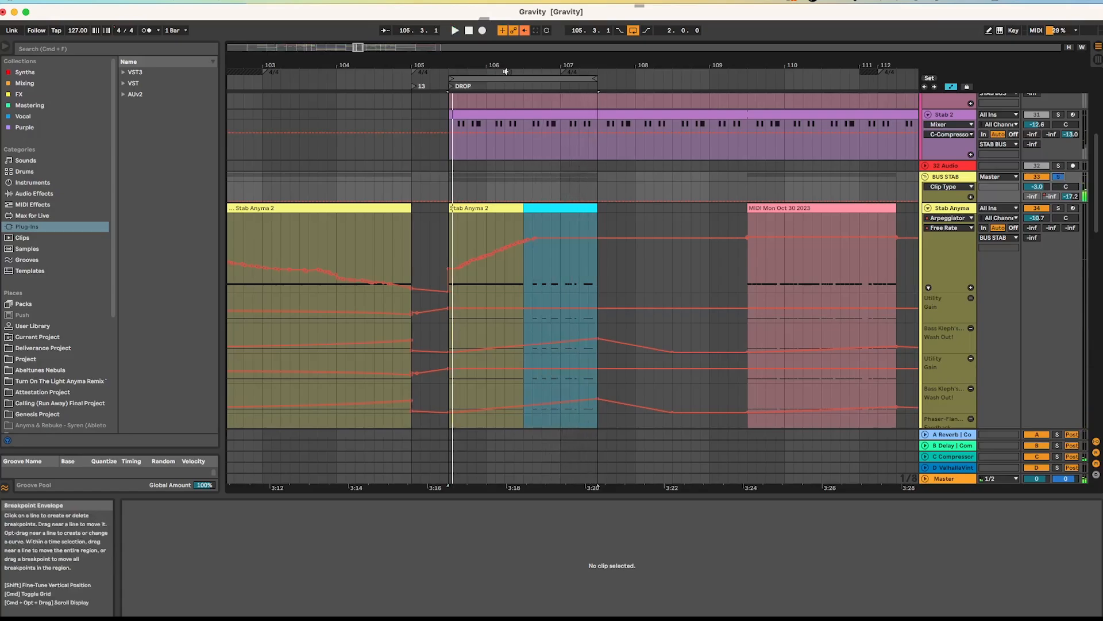
{"action": "scroll", "coordinate": [569, 77], "scroll_direction": "down", "scroll_amount": 3}
{"action": "left_click_drag", "start_coordinate": [569, 76], "coordinate": [804, 92]}
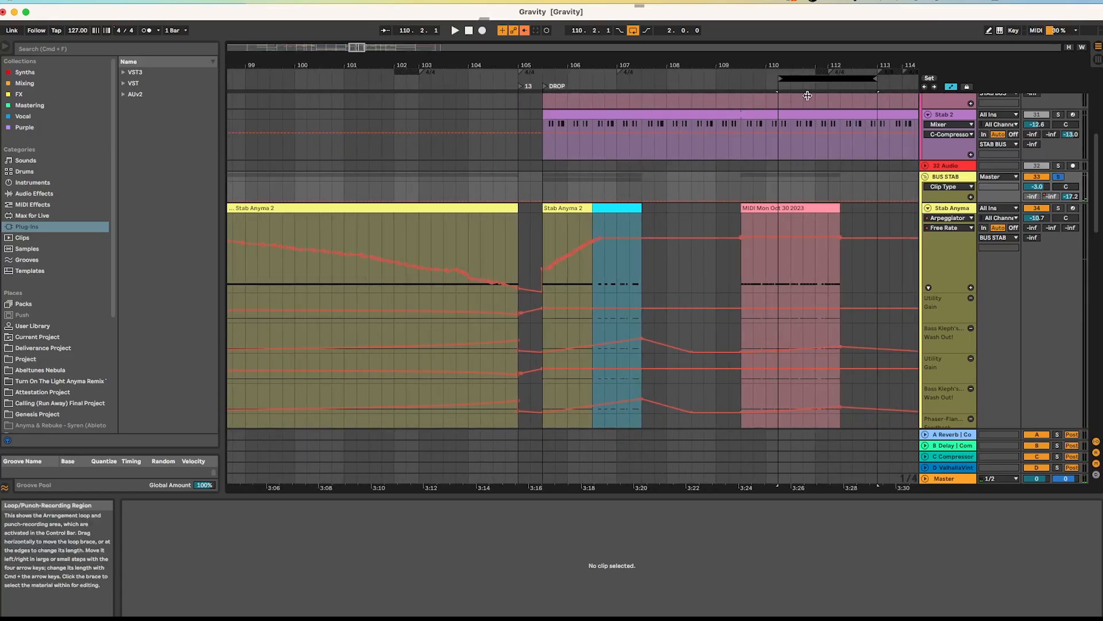
Step: Open the MIDI Mon Oct 30 2023 clip on Stab Anyma and examine its notes in an enlarged note editor
{"action": "left_click", "coordinate": [787, 208]}
{"action": "scroll", "coordinate": [786, 208], "scroll_direction": "down", "scroll_amount": 4}
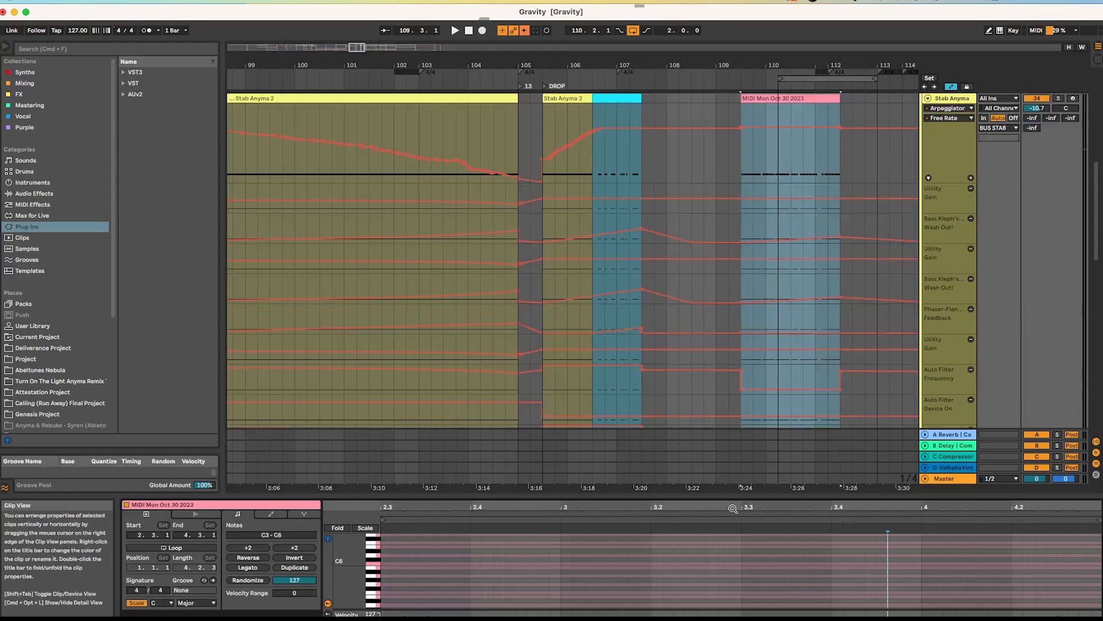
{"action": "left_click_drag", "start_coordinate": [735, 496], "coordinate": [740, 274]}
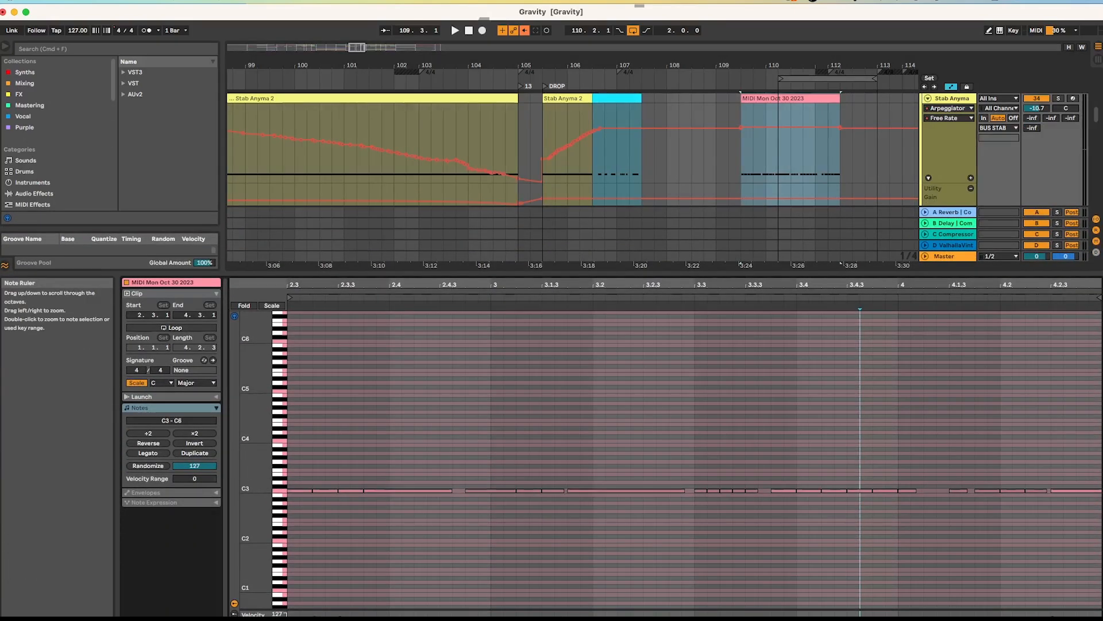
{"action": "mouse_move", "coordinate": [249, 473]}
{"action": "left_mouse_down"}
{"action": "mouse_move", "coordinate": [262, 472]}
{"action": "mouse_move", "coordinate": [252, 459]}
{"action": "left_mouse_up"}
{"action": "left_click_drag", "start_coordinate": [311, 516], "coordinate": [1072, 586]}
{"action": "left_click_drag", "start_coordinate": [745, 274], "coordinate": [749, 486]}
Step: Select the Stab Anyma track and loop its Stab Anyma 2 clip from 97.1.1 with a length of 7.2.0
{"action": "left_click_drag", "start_coordinate": [652, 65], "coordinate": [713, 51]}
{"action": "scroll", "coordinate": [854, 282], "scroll_direction": "up", "scroll_amount": 5}
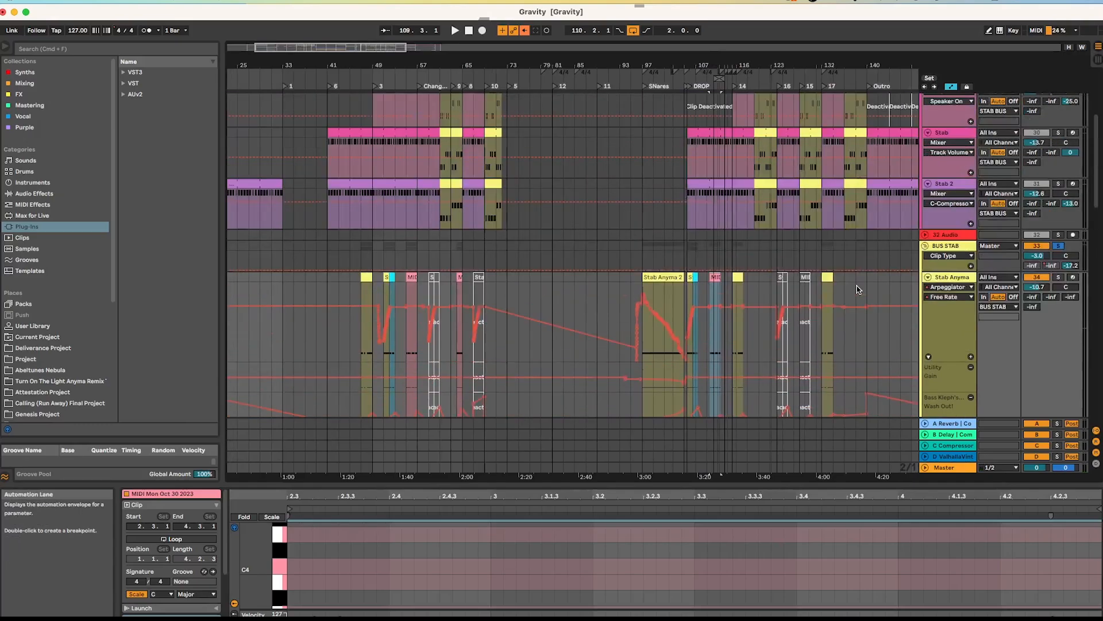
{"action": "scroll", "coordinate": [805, 325], "scroll_direction": "down", "scroll_amount": 3}
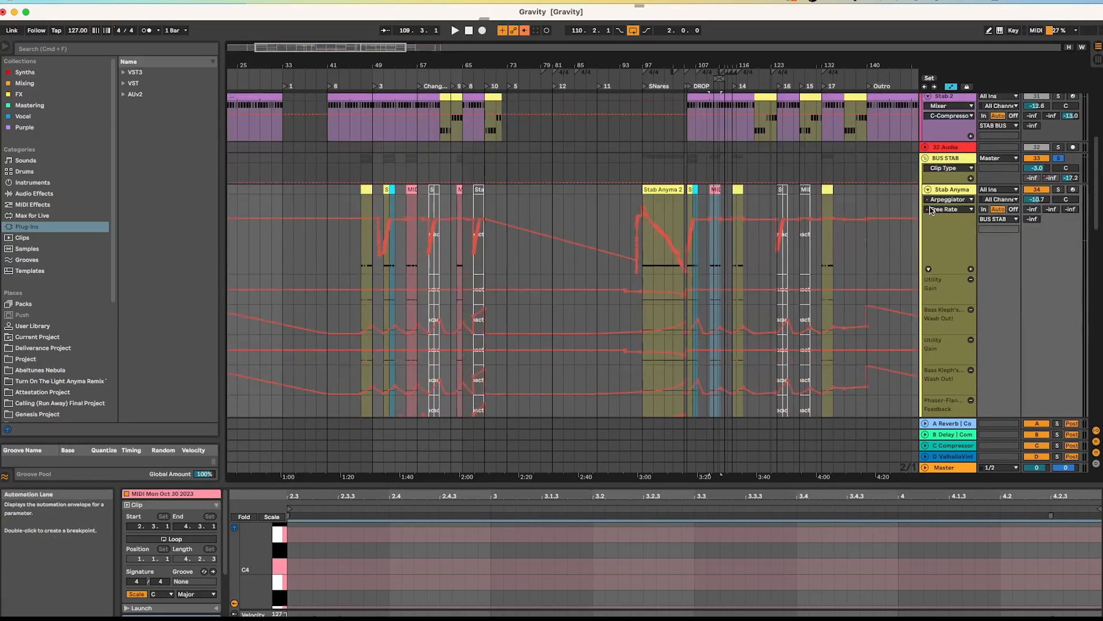
{"action": "left_click", "coordinate": [941, 162]}
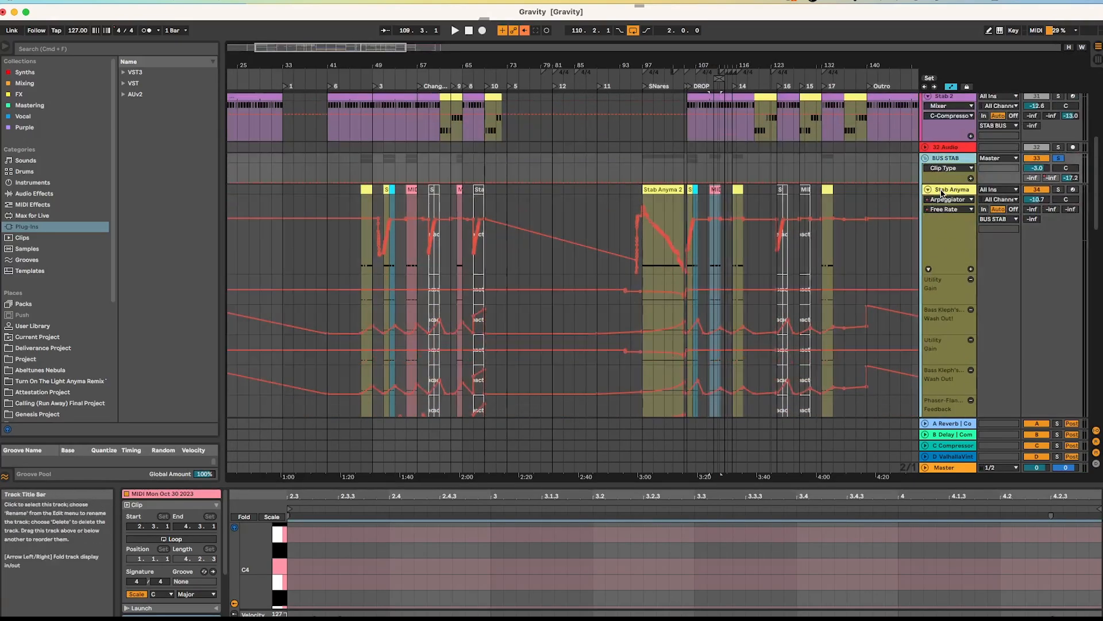
{"action": "left_click", "coordinate": [948, 190]}
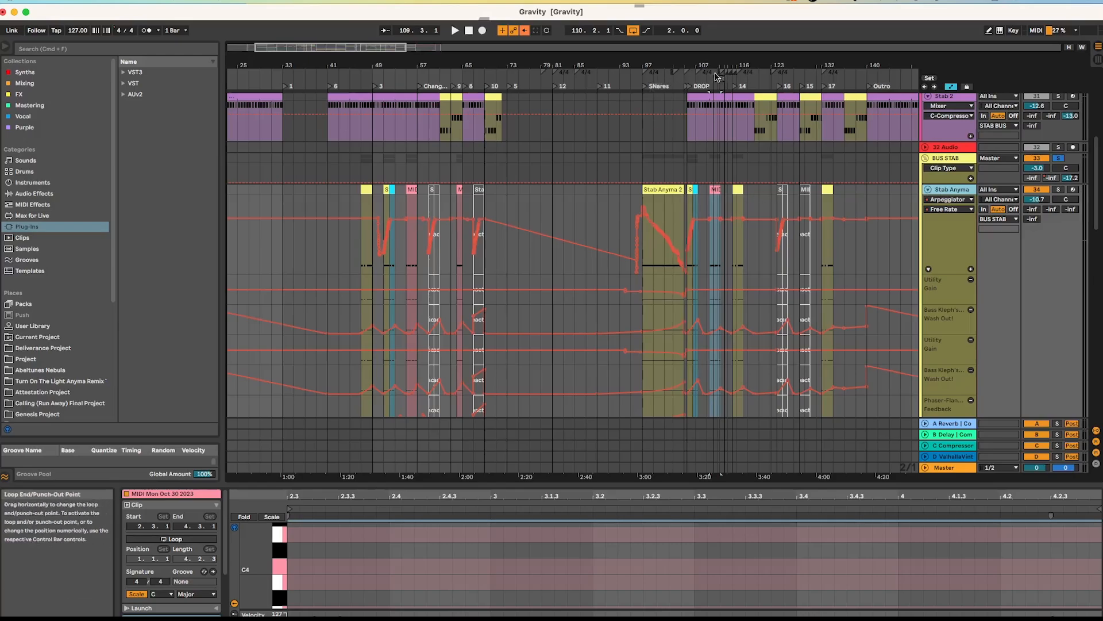
{"action": "scroll", "coordinate": [745, 77], "scroll_direction": "up", "scroll_amount": 5}
{"action": "left_click_drag", "start_coordinate": [742, 79], "coordinate": [597, 91]}
Step: Show the BUS STAB group's device chain and look through its effects up to the last EQ Eight
{"action": "left_click", "coordinate": [951, 168]}
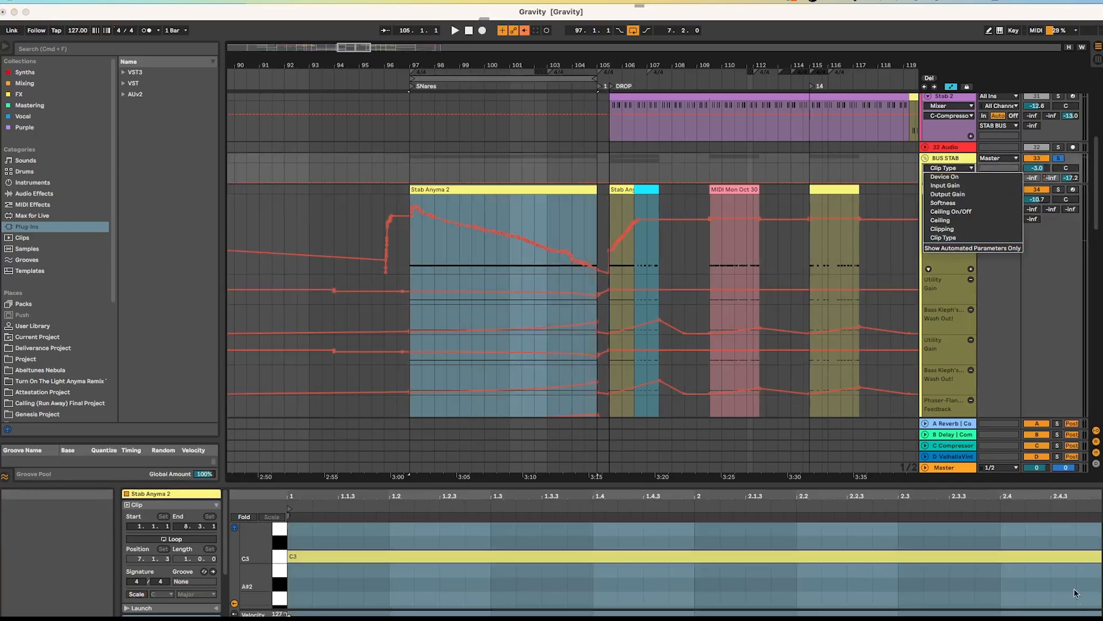
{"action": "key", "text": "Escape"}
{"action": "key", "text": "shift+Tab"}
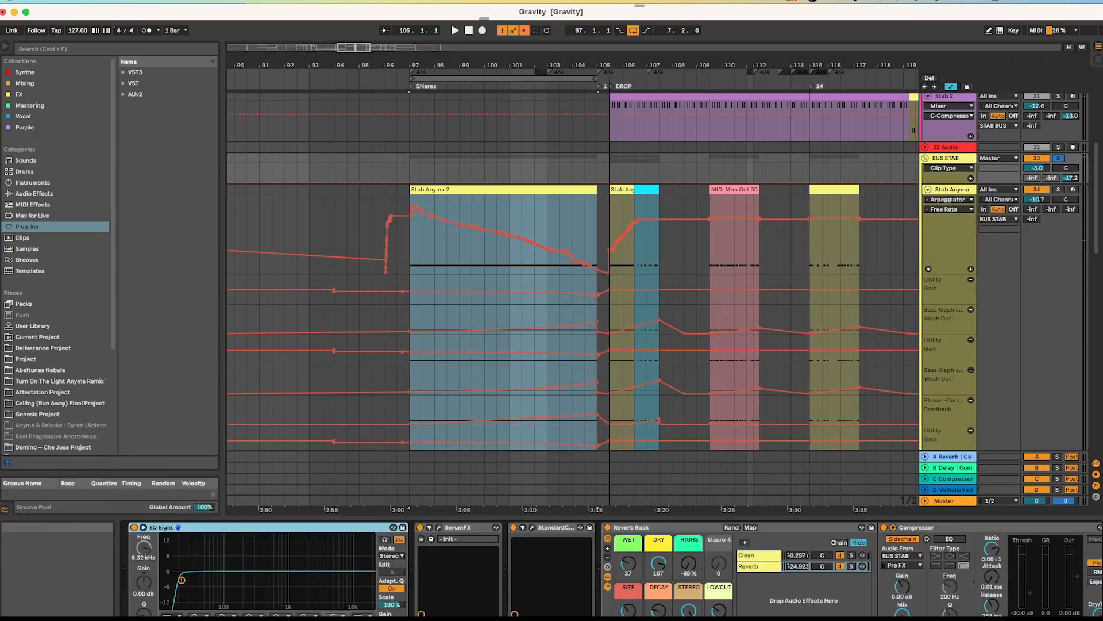
{"action": "scroll", "coordinate": [1050, 604], "scroll_direction": "right", "scroll_amount": 10}
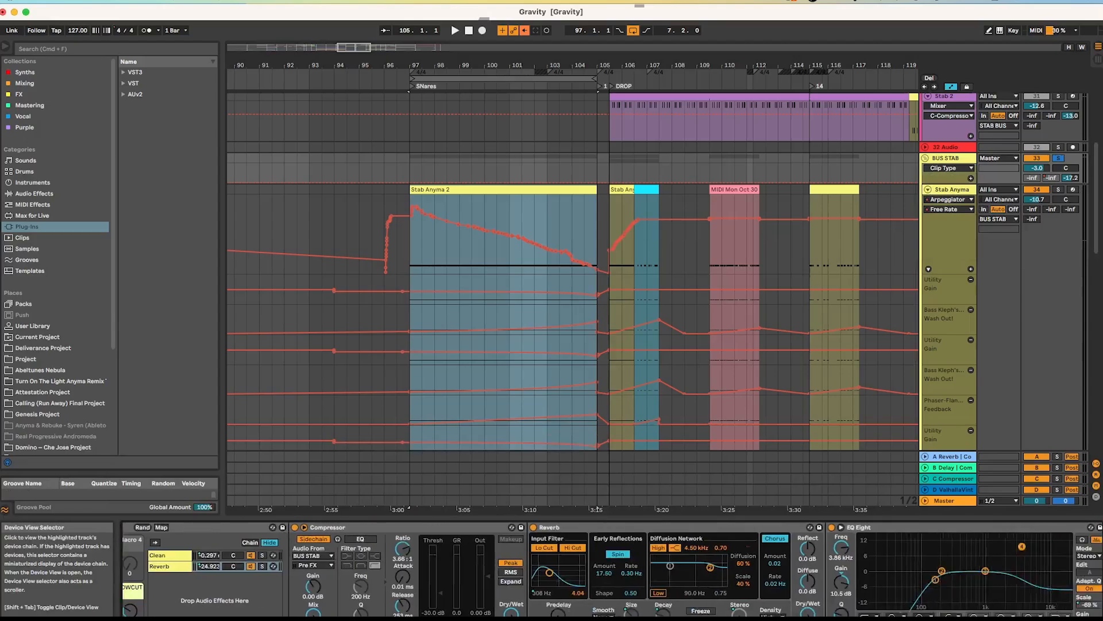
Step: Show the Arpeggiator's Device On automation on the Stab Anyma track and select the looped section at SNares
{"action": "left_click", "coordinate": [951, 189]}
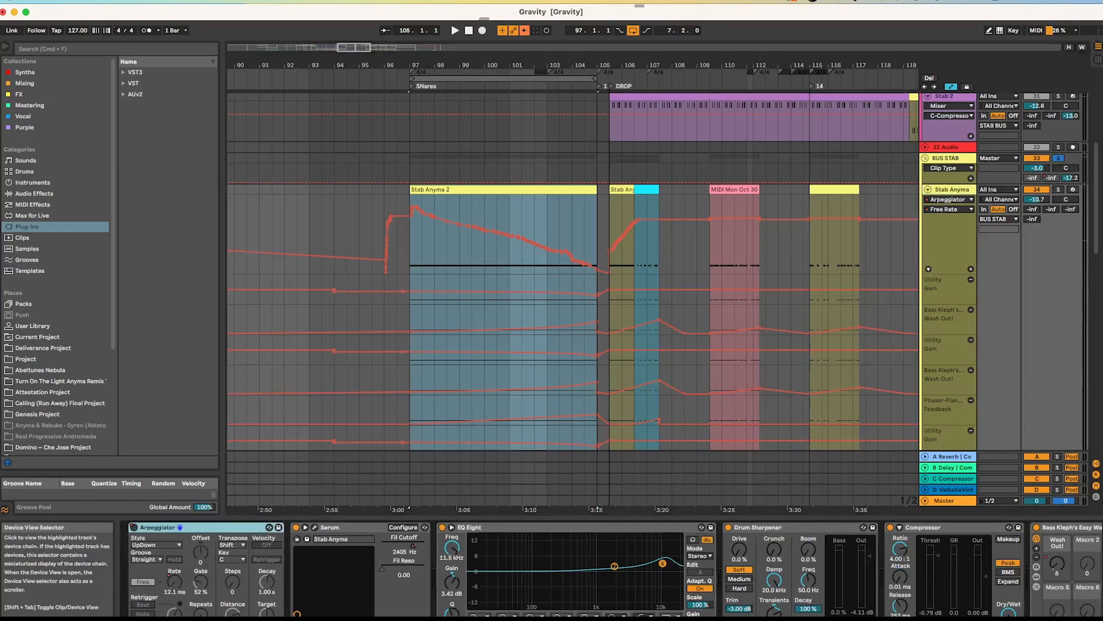
{"action": "right_click", "coordinate": [134, 528]}
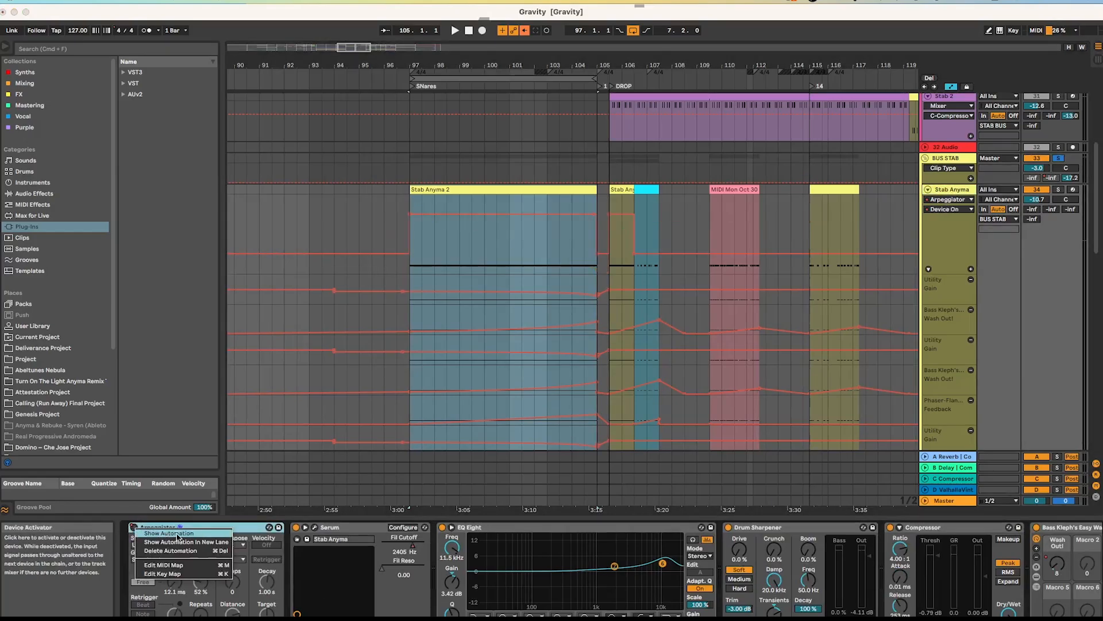
{"action": "left_click", "coordinate": [185, 542]}
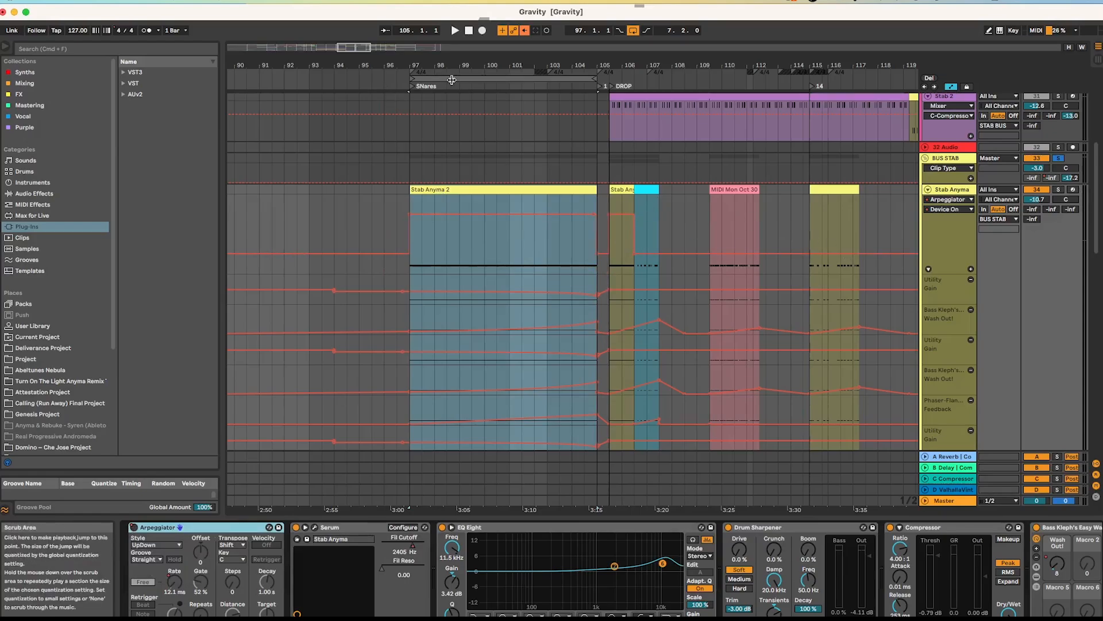
{"action": "left_click", "coordinate": [450, 79]}
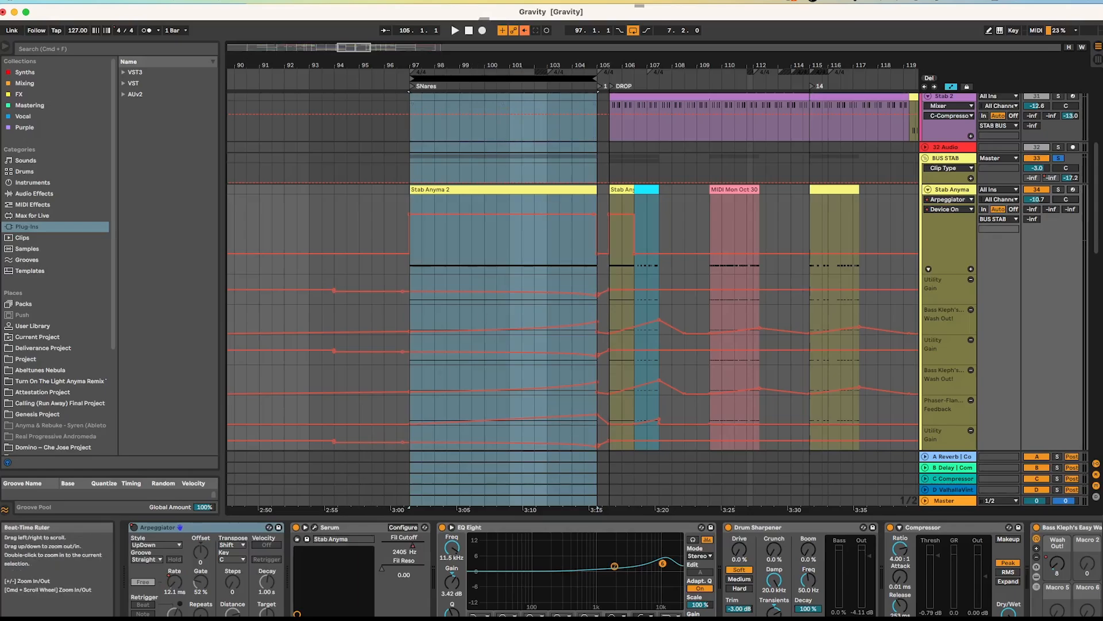
Step: Display the Arpeggiator's Free Rate automation on the Stab Anyma track across the looped SNares section
{"action": "right_click", "coordinate": [173, 581]}
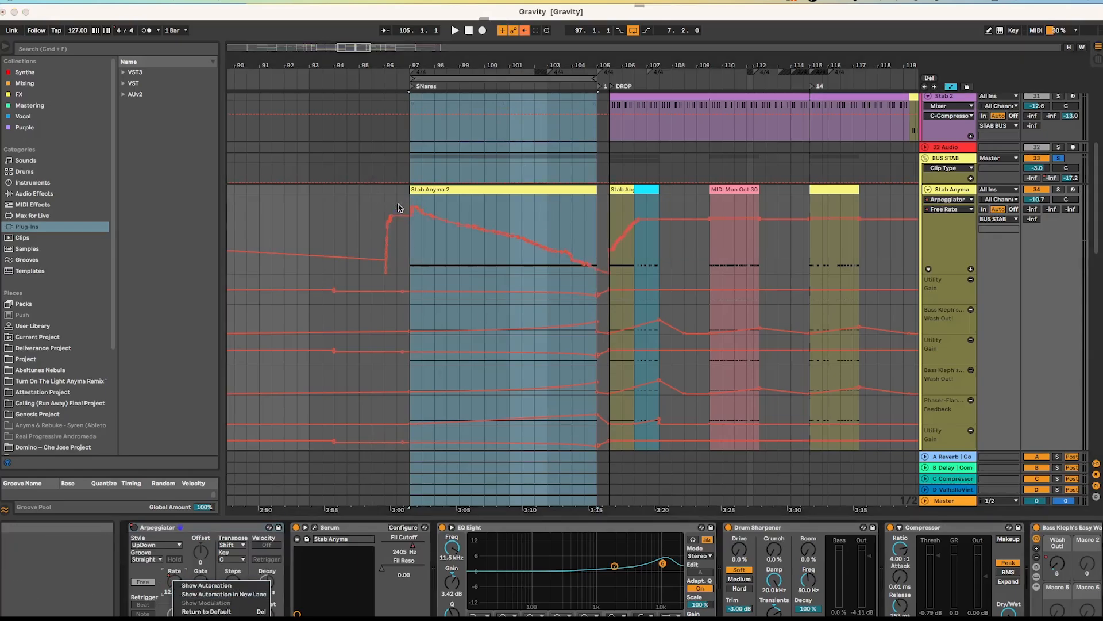
{"action": "left_click", "coordinate": [469, 84]}
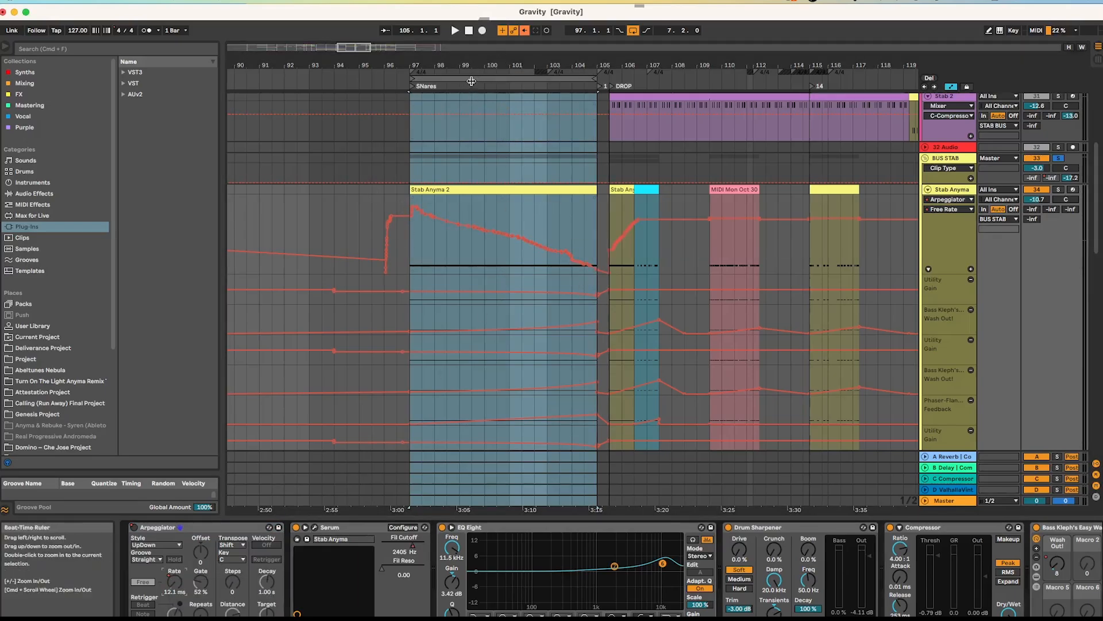
{"action": "left_click", "coordinate": [471, 77]}
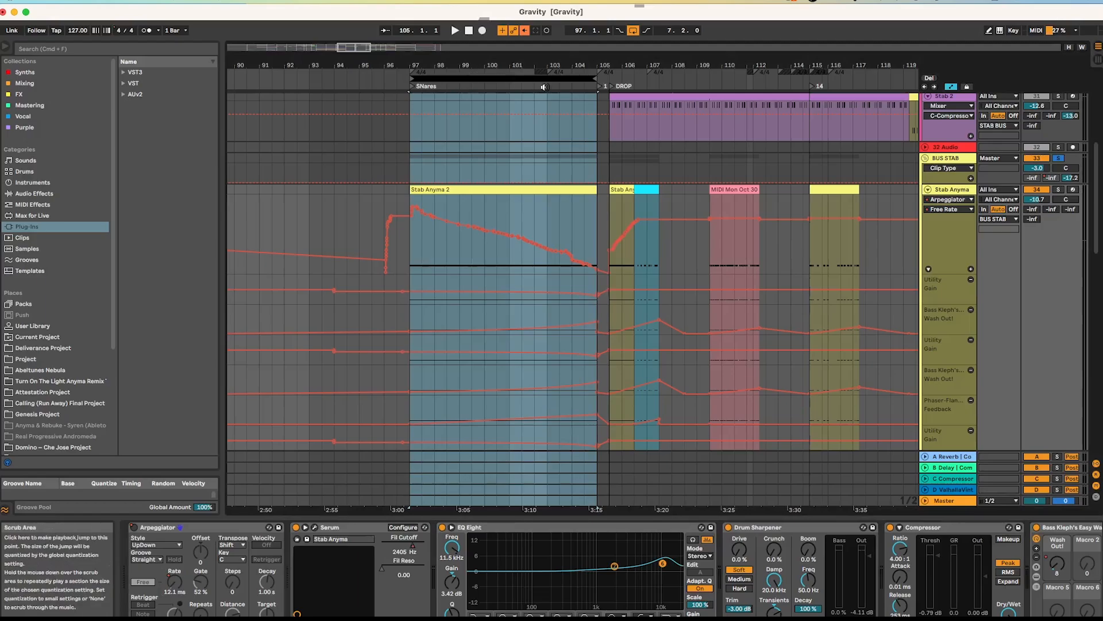
Step: Play the soloed loop from bar 97 while viewing Stab Anyma's remaining devices through Phaser-Flanger, and stop playback
{"action": "key", "text": "space"}
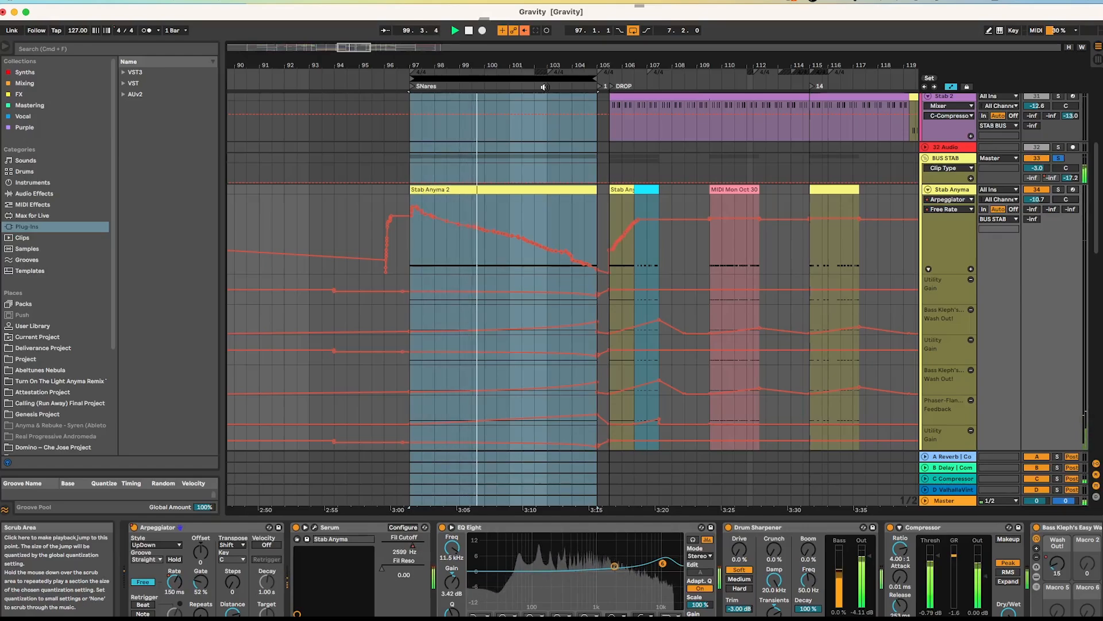
{"action": "scroll", "coordinate": [922, 529], "scroll_direction": "right", "scroll_amount": 5}
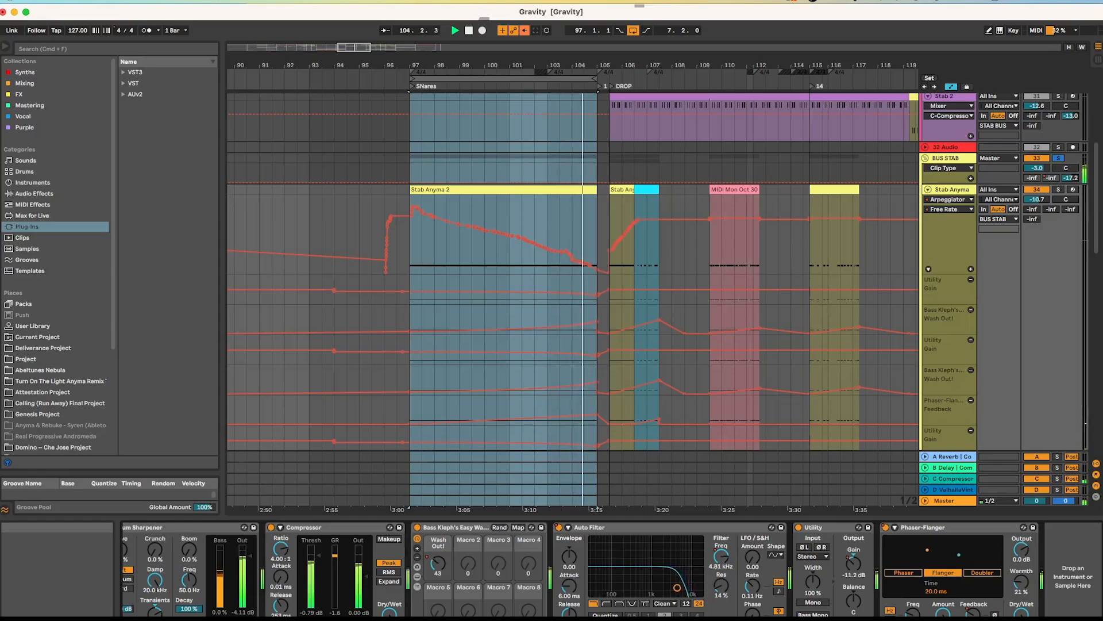
{"action": "key", "text": "space"}
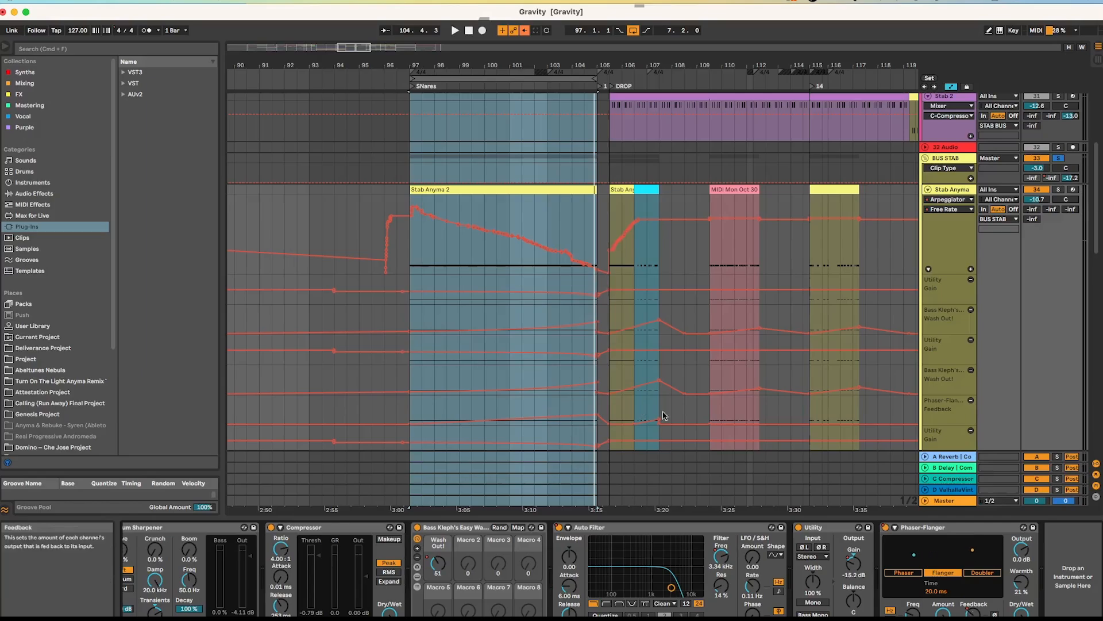
Step: Unsolo the BUS STAB group, extend the loop length to 19.3.0, and play the full mix through the drop
{"action": "left_click_drag", "start_coordinate": [523, 73], "coordinate": [523, 68]}
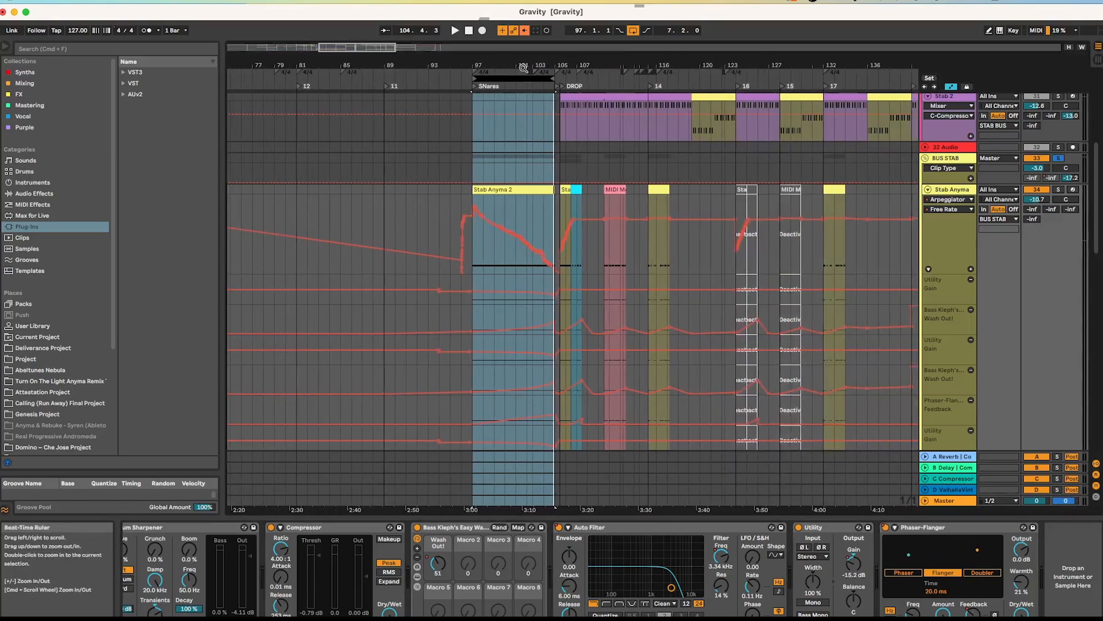
{"action": "left_click", "coordinate": [1059, 159]}
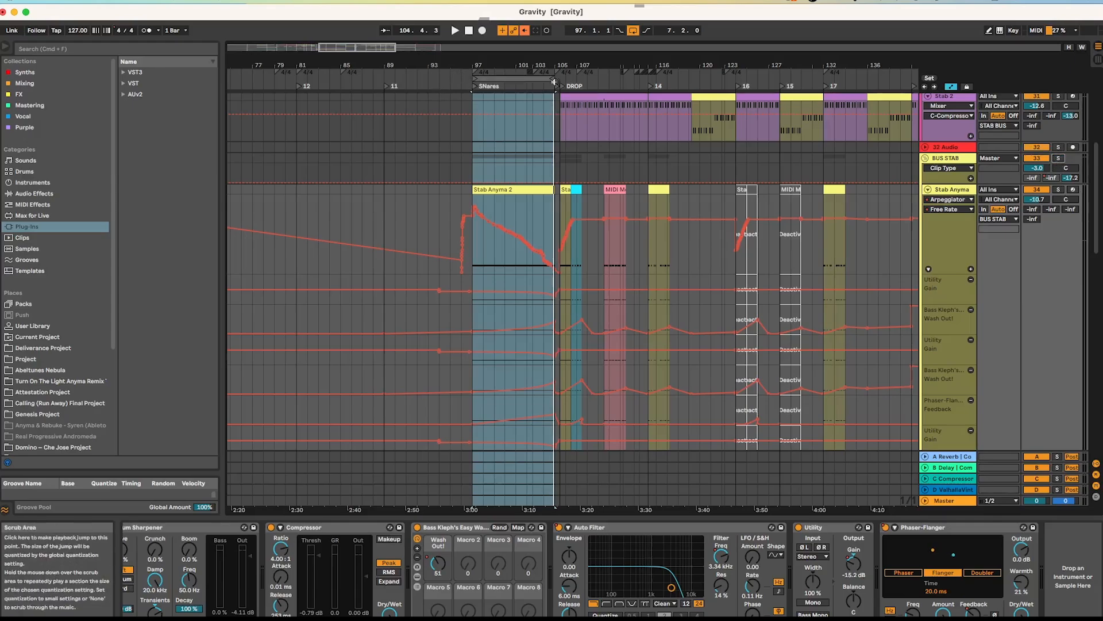
{"action": "left_click_drag", "start_coordinate": [555, 76], "coordinate": [689, 77]}
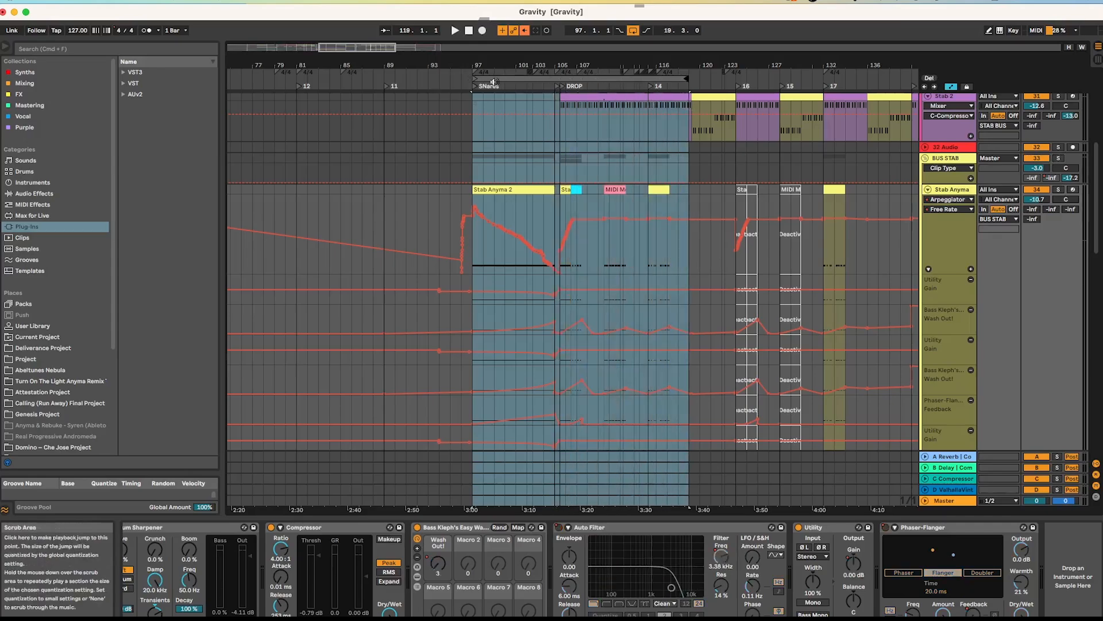
{"action": "key", "text": "space"}
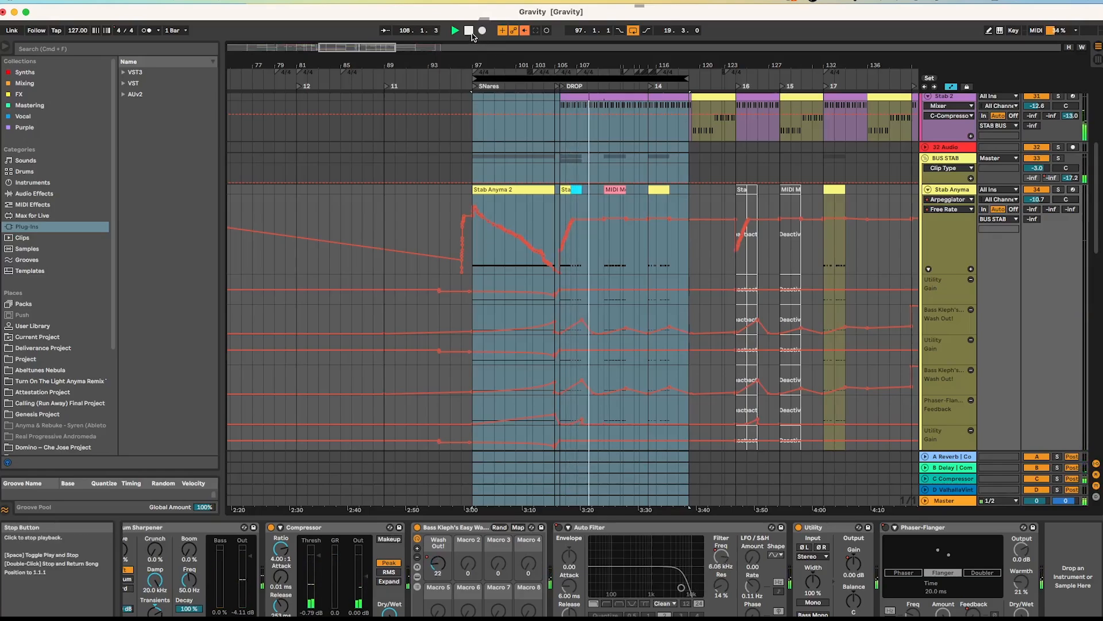
{"action": "double_click", "coordinate": [469, 31]}
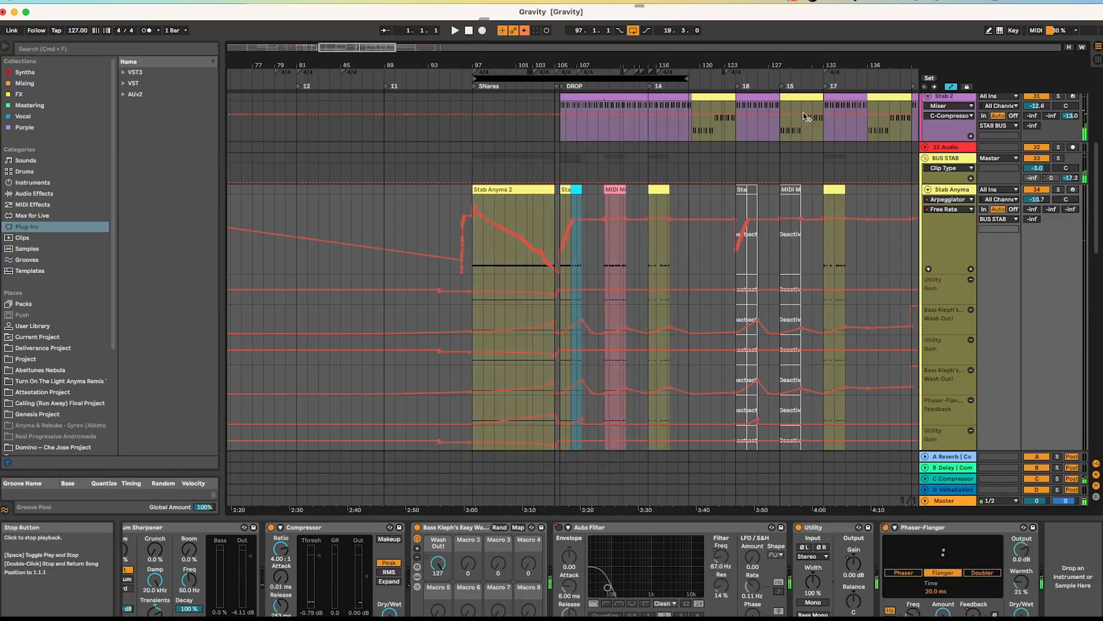
Step: Fold the BUS STAB group and shorten the loop starting at bar 97 to a length of 9.2.0
{"action": "left_click", "coordinate": [926, 159]}
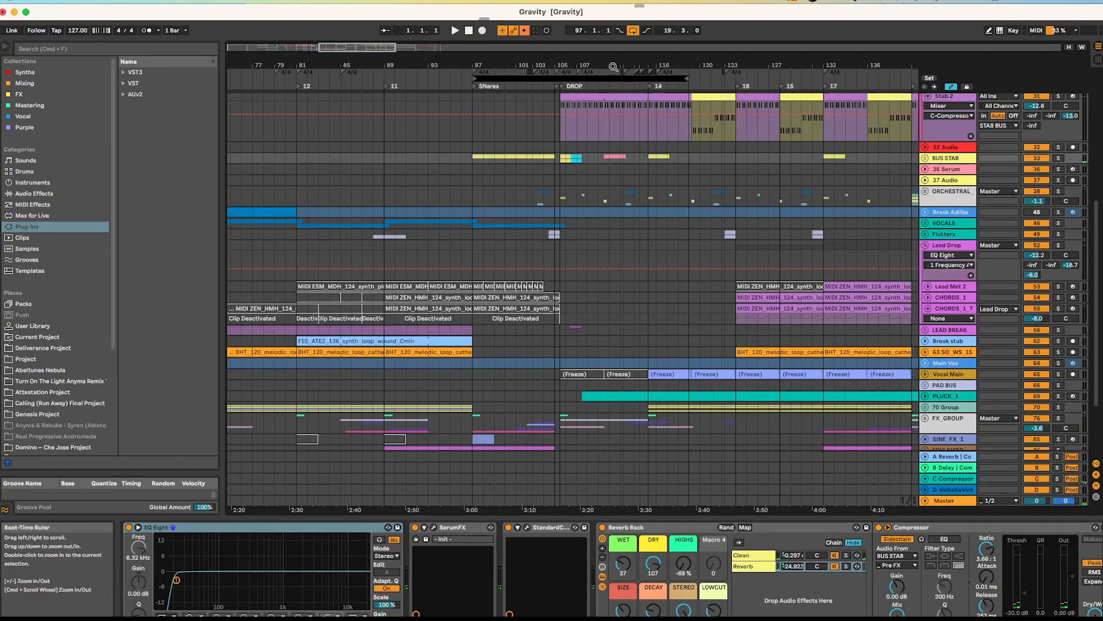
{"action": "left_click_drag", "start_coordinate": [690, 65], "coordinate": [646, 100]}
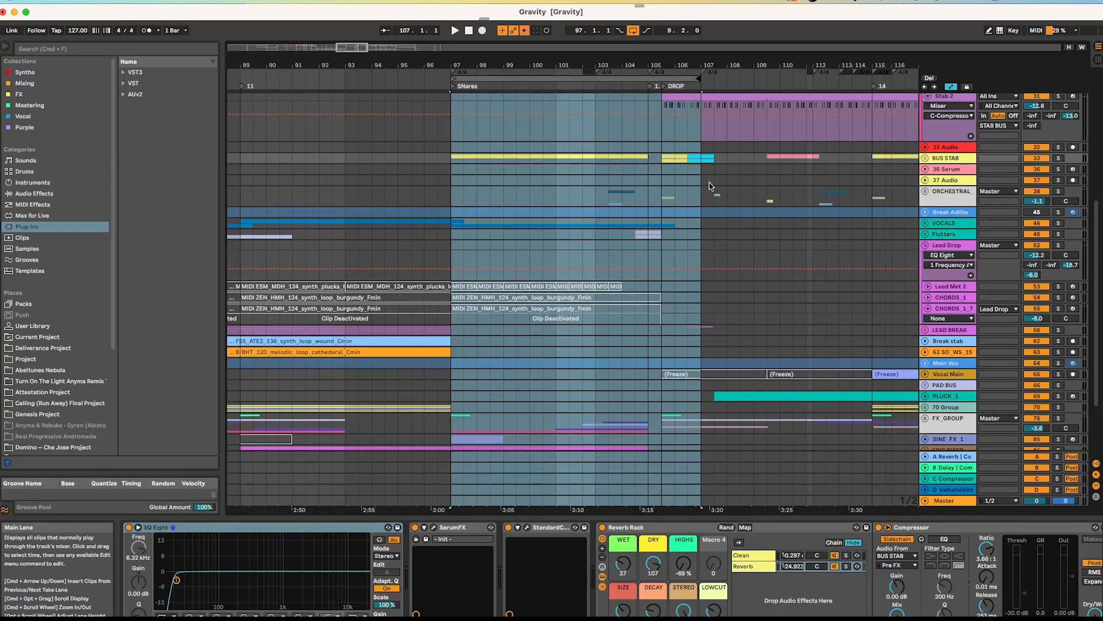
Step: Show the Gain automation of the Master track's second Utility and inspect the master automation lanes around the drop
{"action": "scroll", "coordinate": [615, 201], "scroll_direction": "down", "scroll_amount": 5}
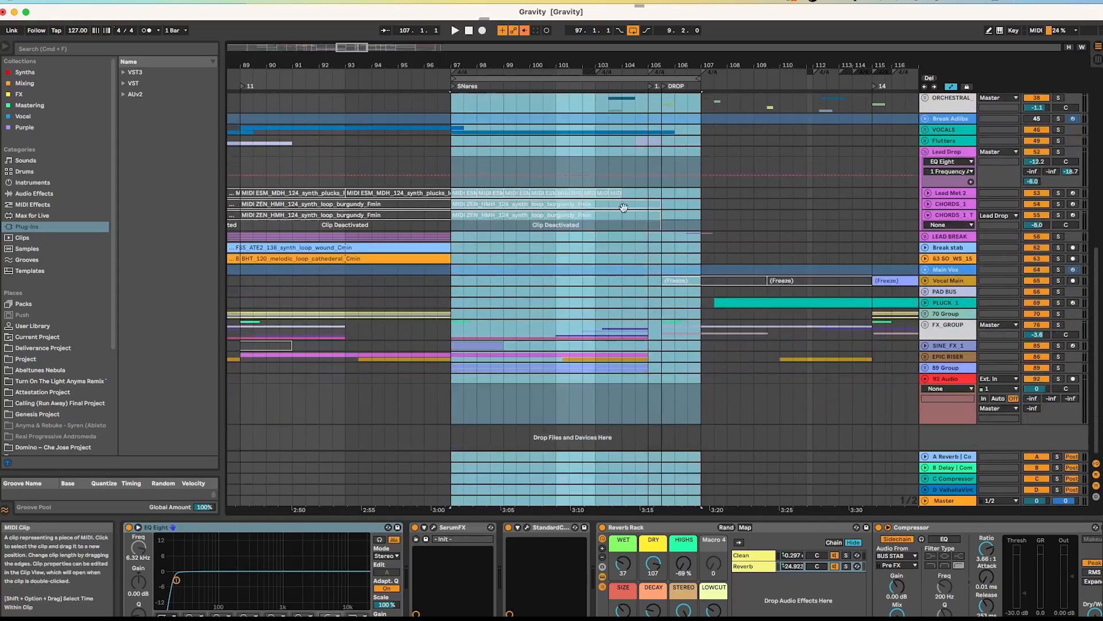
{"action": "left_click", "coordinate": [946, 389]}
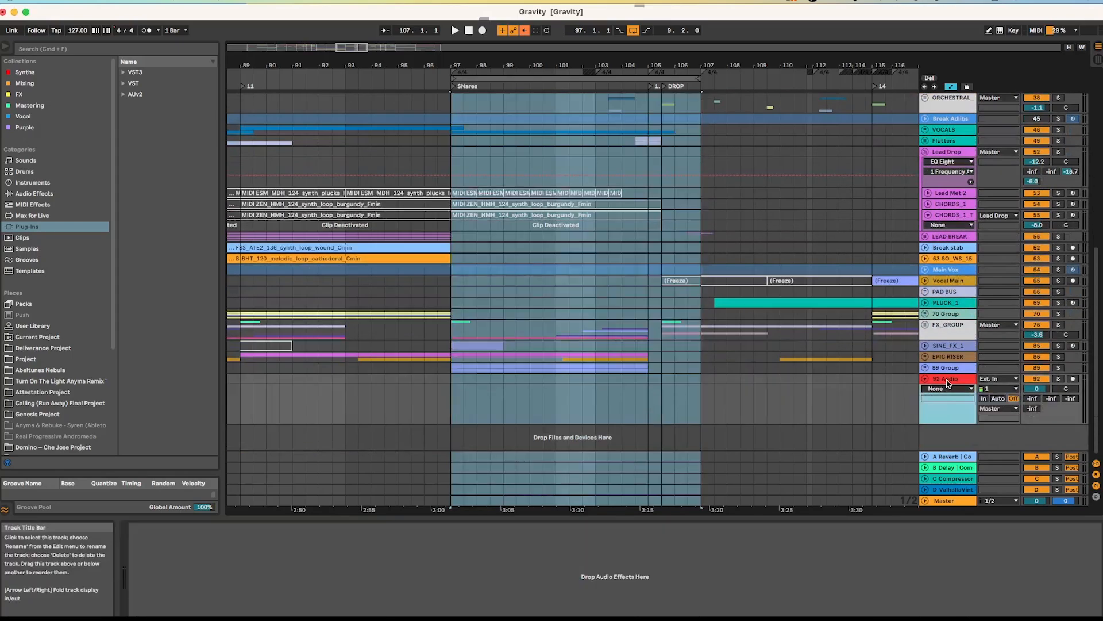
{"action": "left_click", "coordinate": [946, 502]}
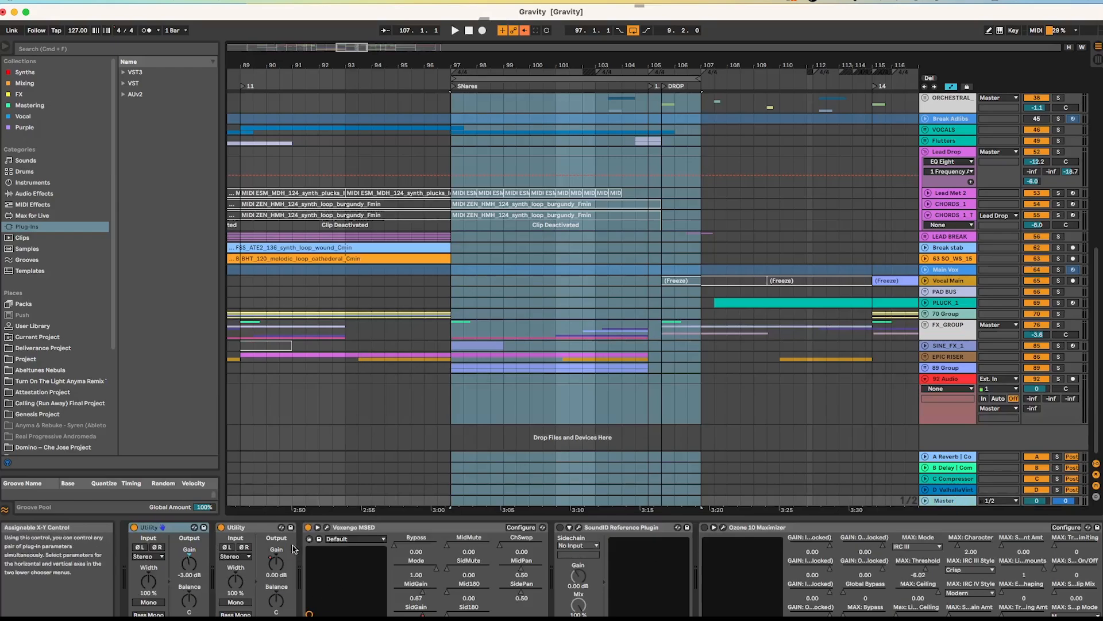
{"action": "right_click", "coordinate": [279, 562]}
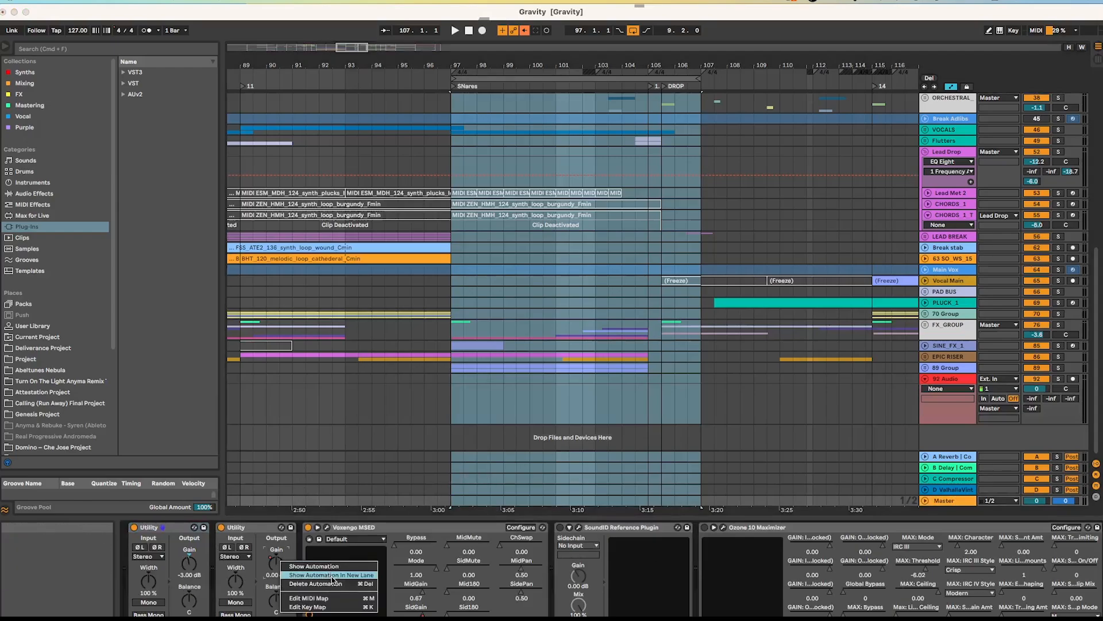
{"action": "left_click", "coordinate": [305, 569]}
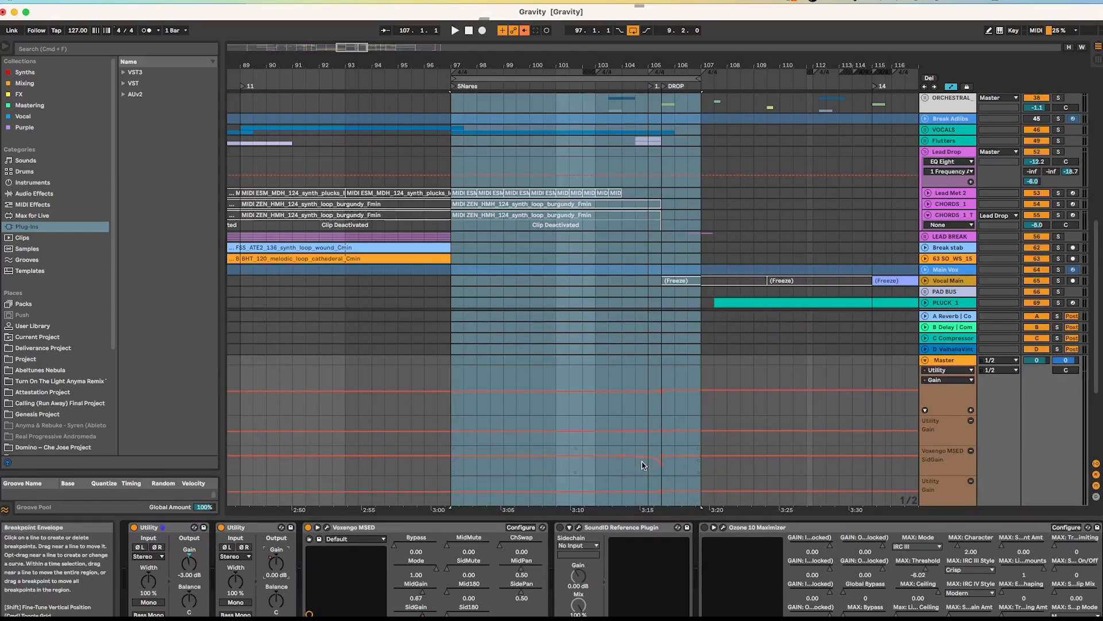
{"action": "left_click", "coordinate": [687, 472]}
{"action": "scroll", "coordinate": [685, 471], "scroll_direction": "down", "scroll_amount": 2}
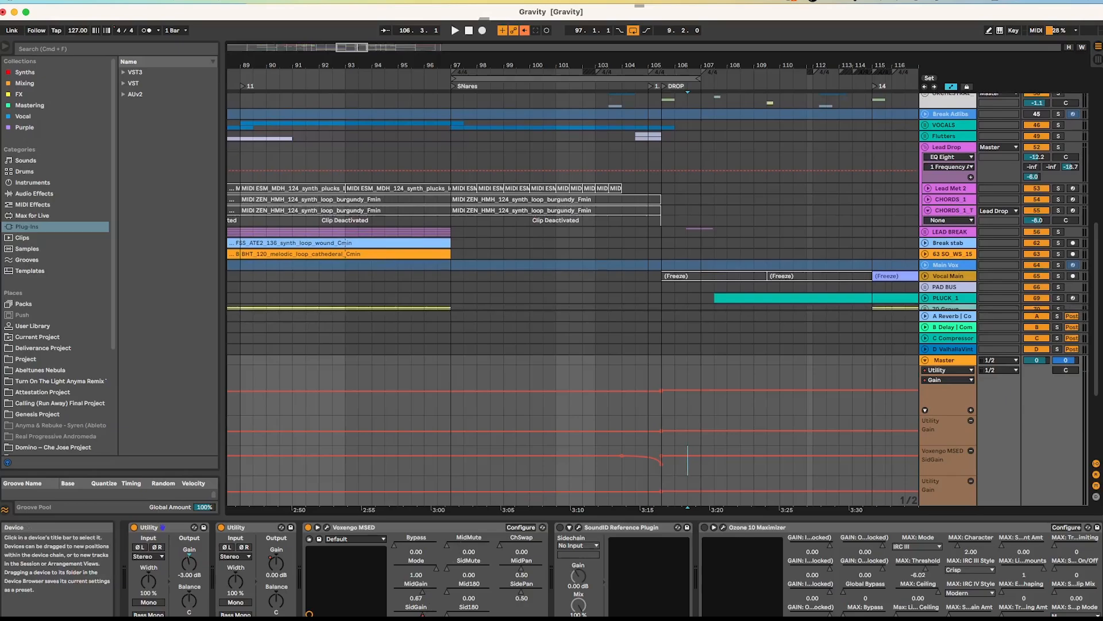
Step: Show the Voxengo MSED SidGain automation in another Master lane and select the master lanes from bar 103 to bar 106.3
{"action": "right_click", "coordinate": [422, 614]}
{"action": "left_click", "coordinate": [468, 589]}
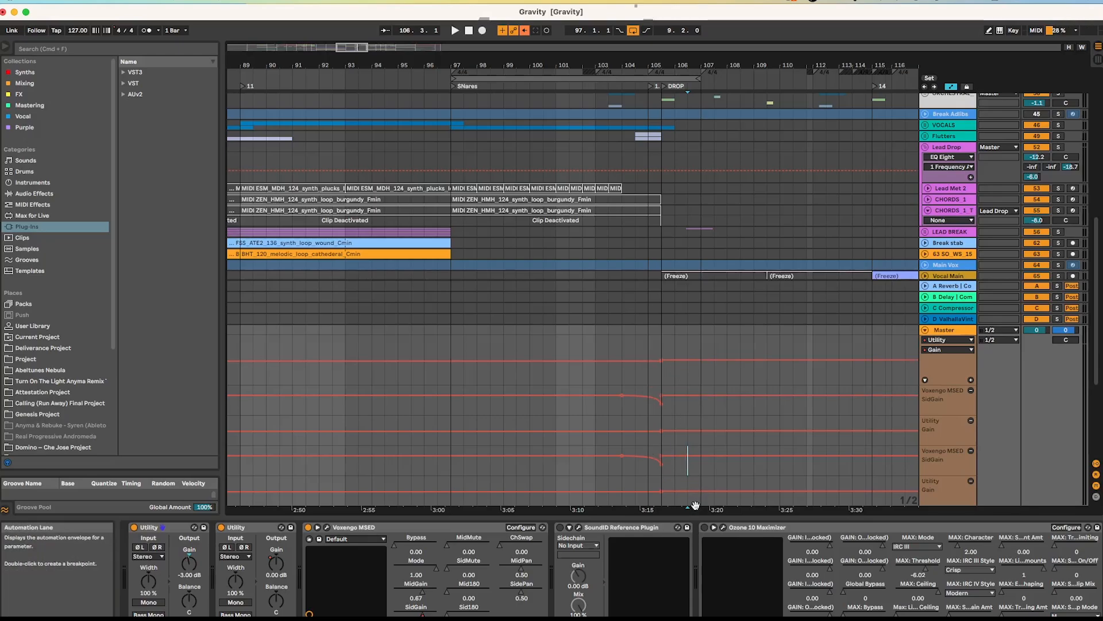
{"action": "left_click_drag", "start_coordinate": [595, 347], "coordinate": [687, 498]}
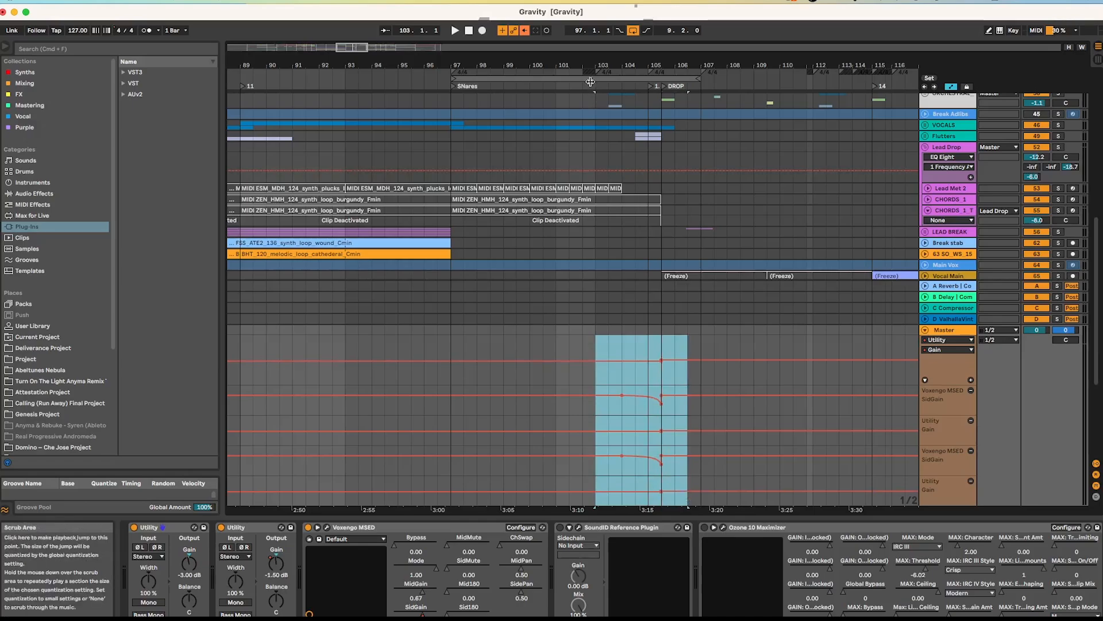
Step: Play the full mix from bar 103 through the drop, extending the loop length to 12.0.0, and stop playback
{"action": "left_click", "coordinate": [591, 84]}
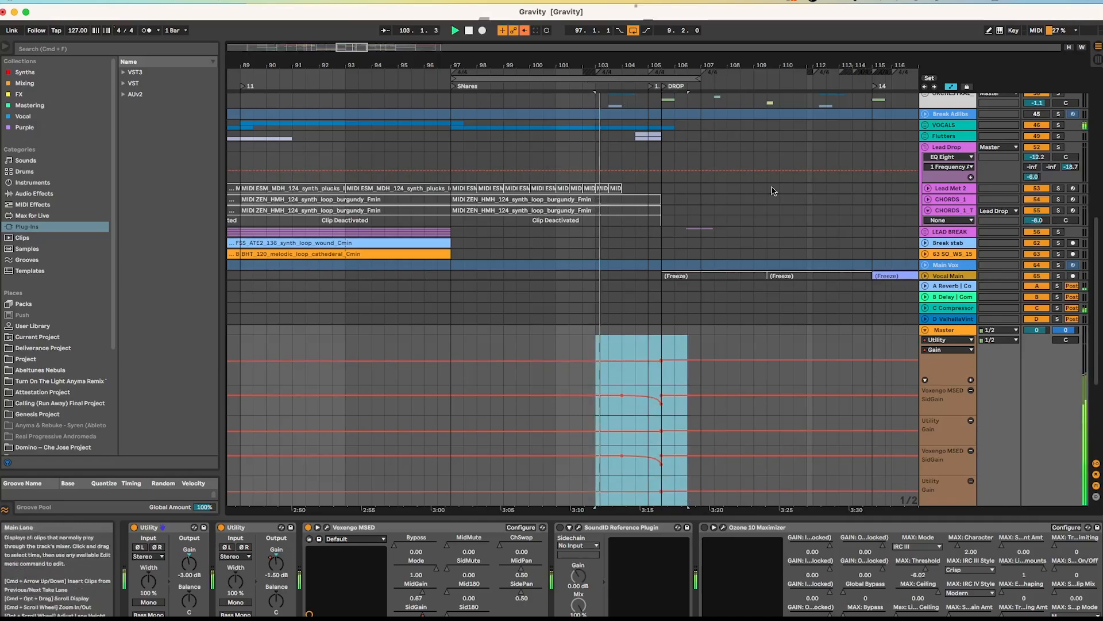
{"action": "left_click", "coordinate": [838, 439]}
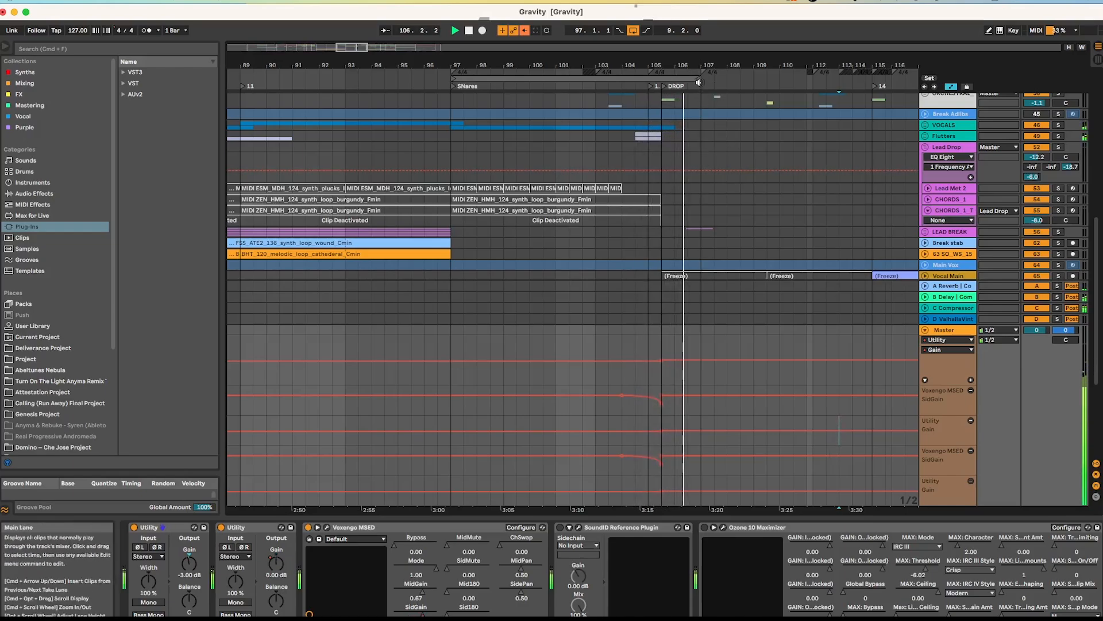
{"action": "left_click_drag", "start_coordinate": [706, 76], "coordinate": [768, 77]}
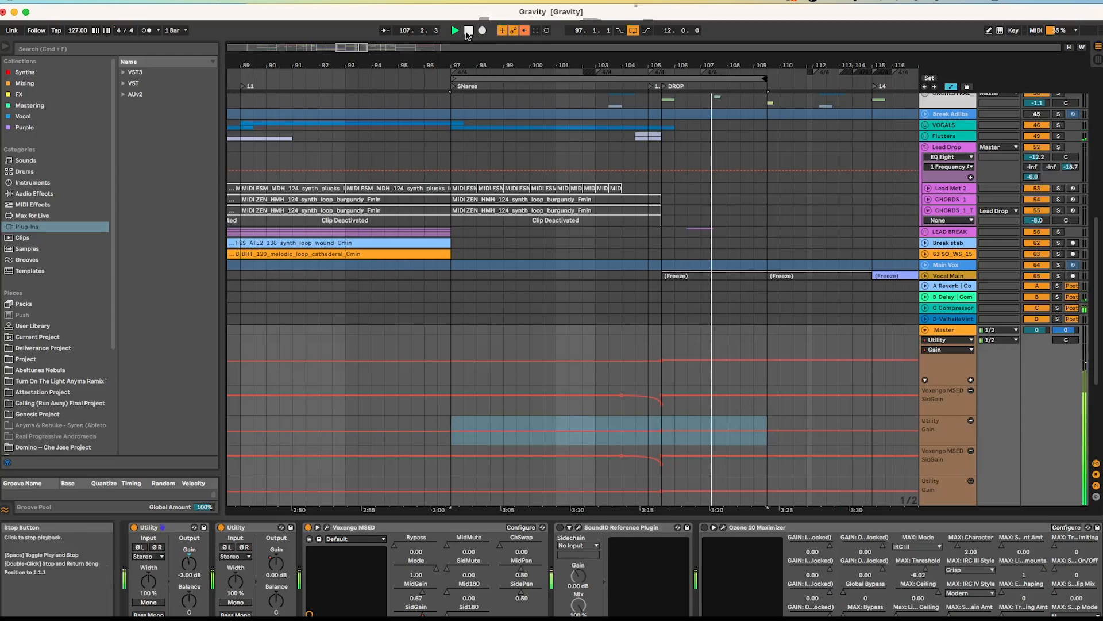
{"action": "double_click", "coordinate": [469, 31]}
Step: Fold the Master track's automation lanes and the Lead Drop group
{"action": "left_click", "coordinate": [926, 331]}
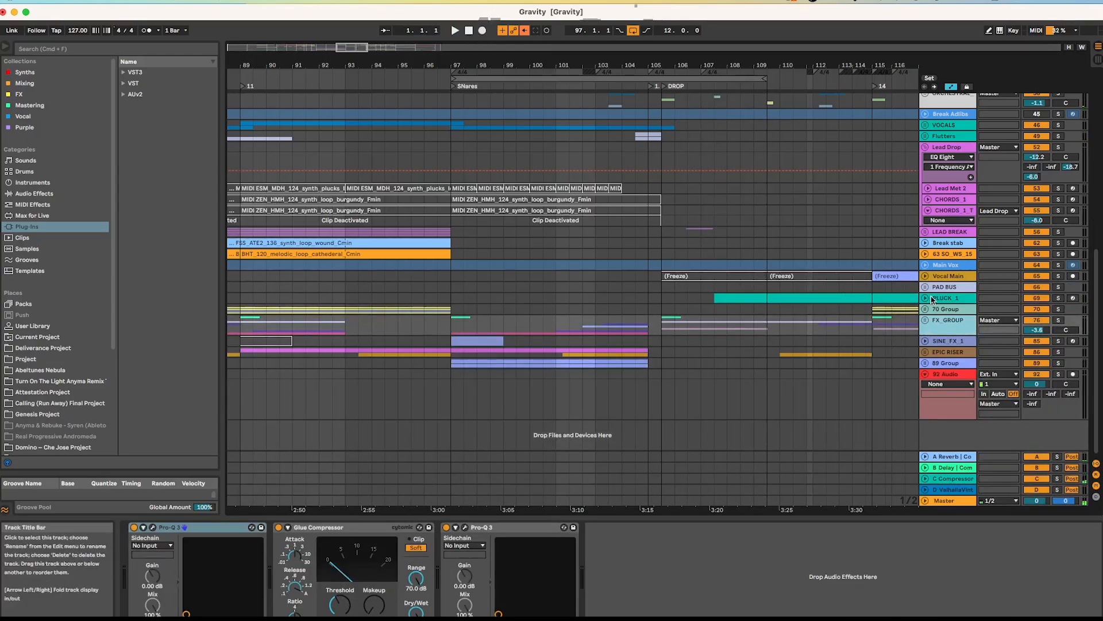
{"action": "scroll", "coordinate": [934, 298], "scroll_direction": "up", "scroll_amount": 6}
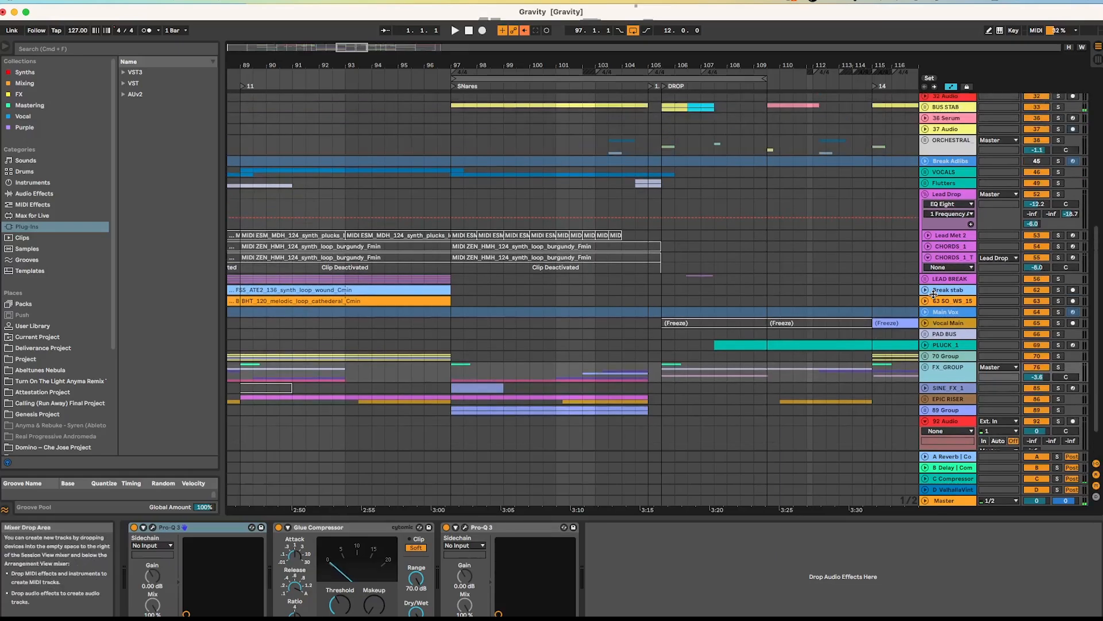
{"action": "left_click", "coordinate": [926, 328]}
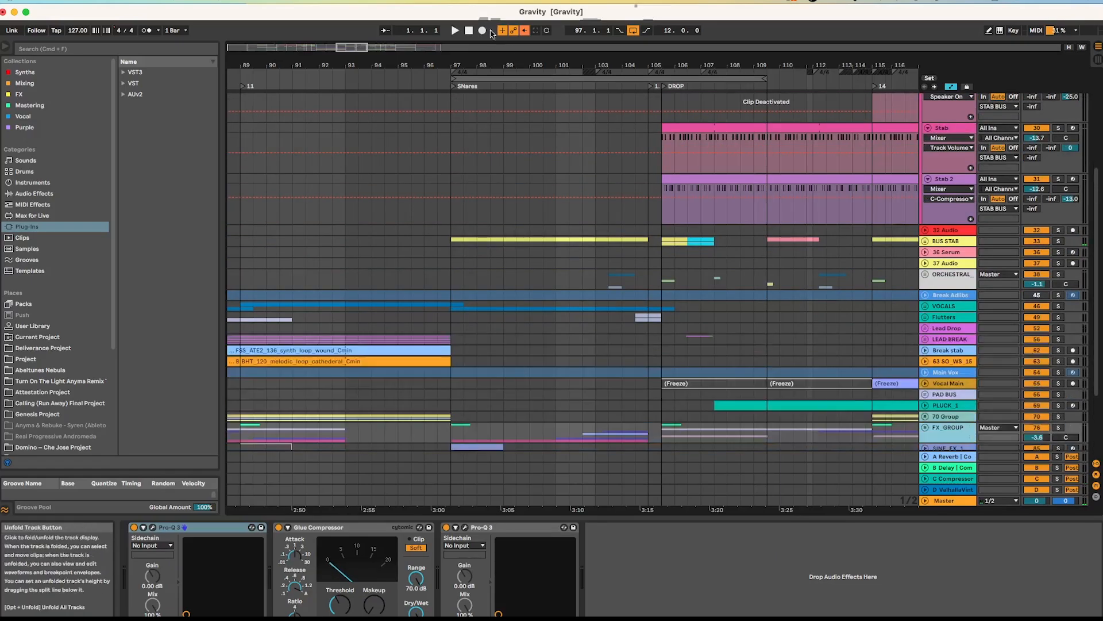
Step: Unfold the VOCALS group to show its filter automation and the two frozen vocal tracks
{"action": "left_click_drag", "start_coordinate": [508, 62], "coordinate": [606, 63]}
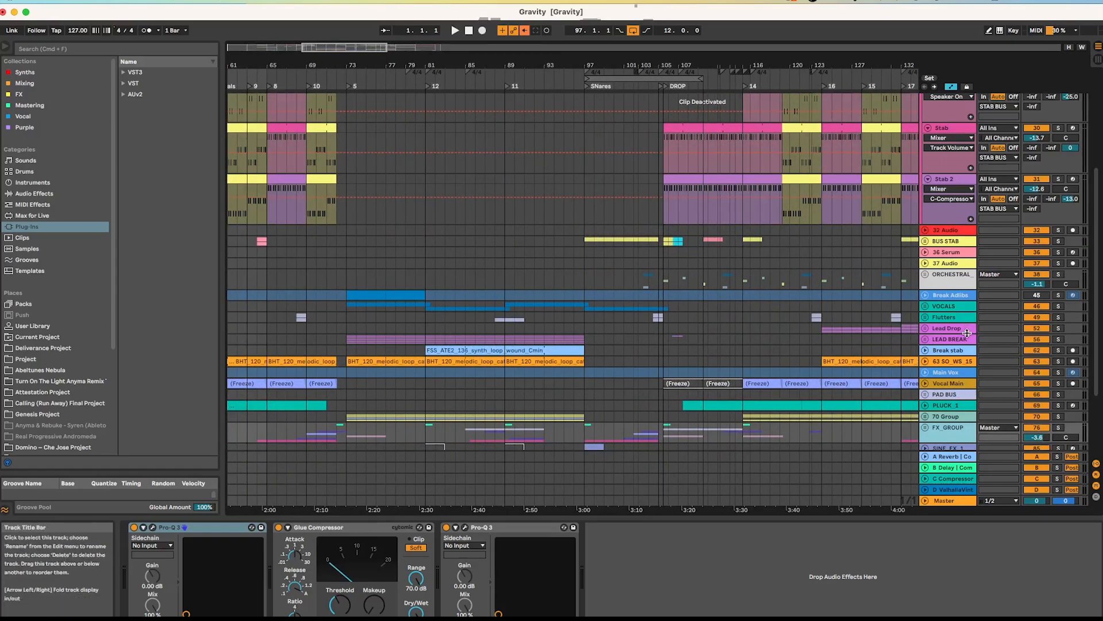
{"action": "scroll", "coordinate": [971, 322], "scroll_direction": "down", "scroll_amount": 3}
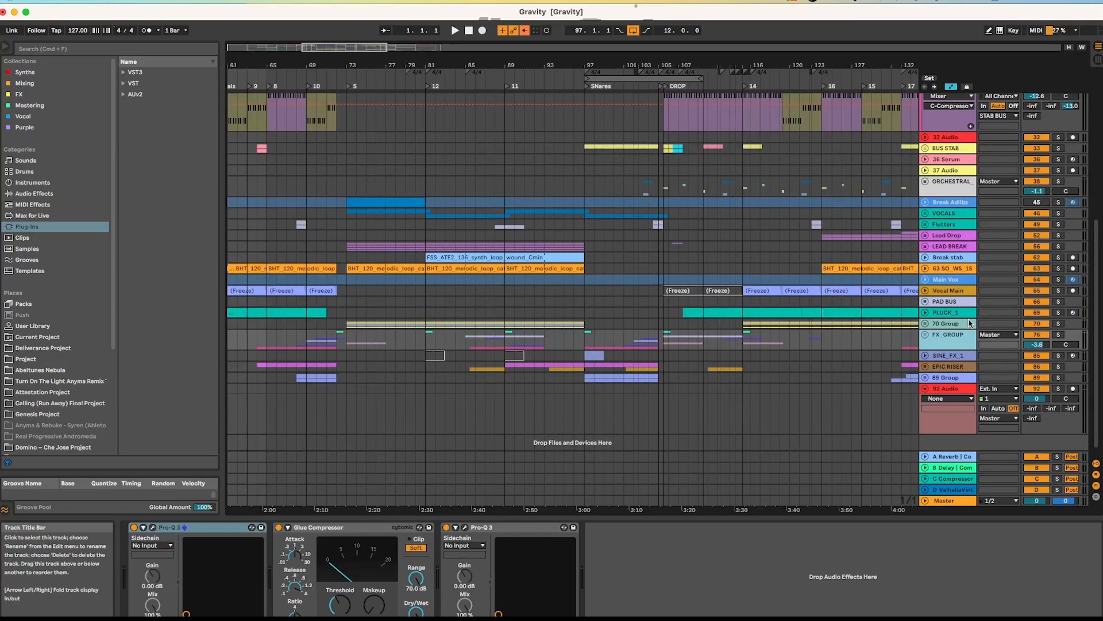
{"action": "scroll", "coordinate": [970, 323], "scroll_direction": "up", "scroll_amount": 1}
{"action": "left_click", "coordinate": [946, 217]}
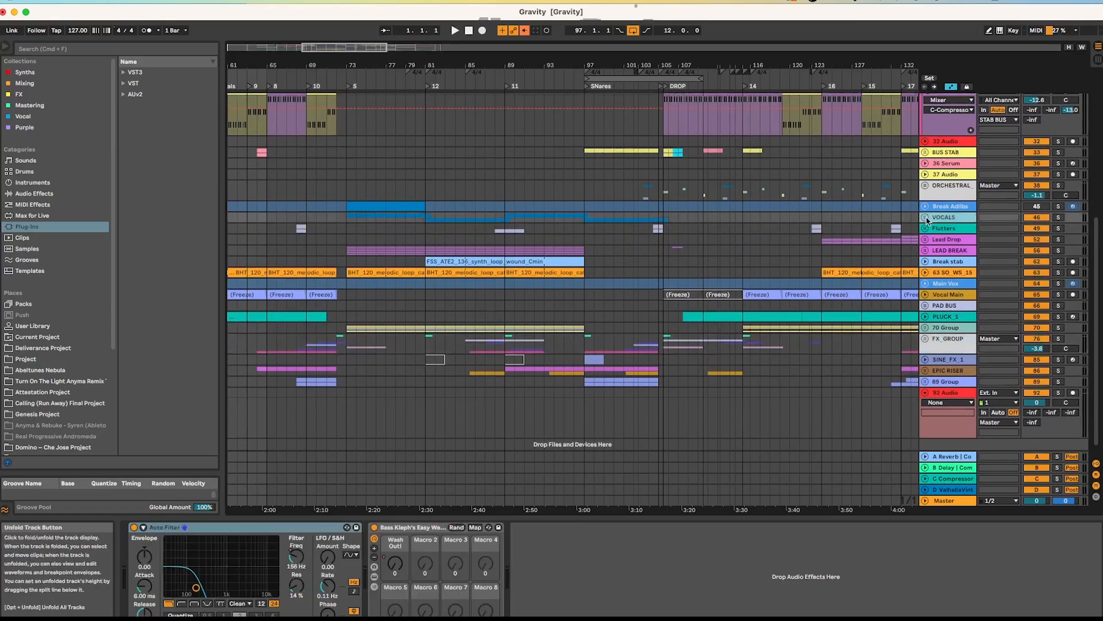
{"action": "left_click", "coordinate": [925, 217]}
{"action": "scroll", "coordinate": [870, 280], "scroll_direction": "down", "scroll_amount": 5}
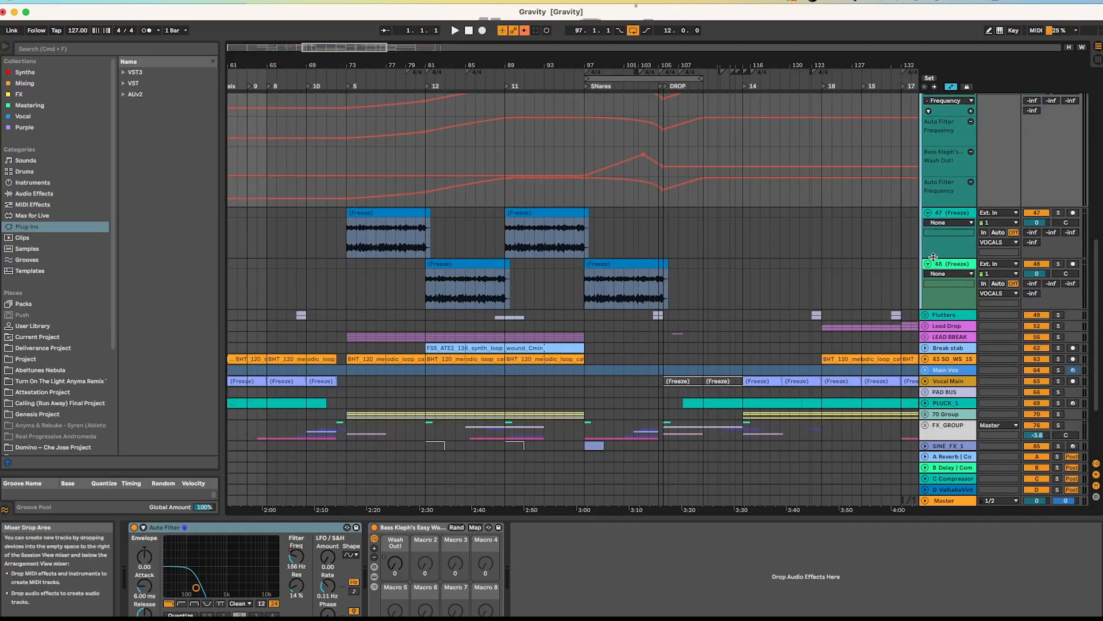
Step: Set the loop to start at bar 73 with a length of 8.0.0 and play it with frozen track 47 soloed
{"action": "scroll", "coordinate": [929, 267], "scroll_direction": "up", "scroll_amount": 1}
{"action": "left_click_drag", "start_coordinate": [614, 72], "coordinate": [379, 89]}
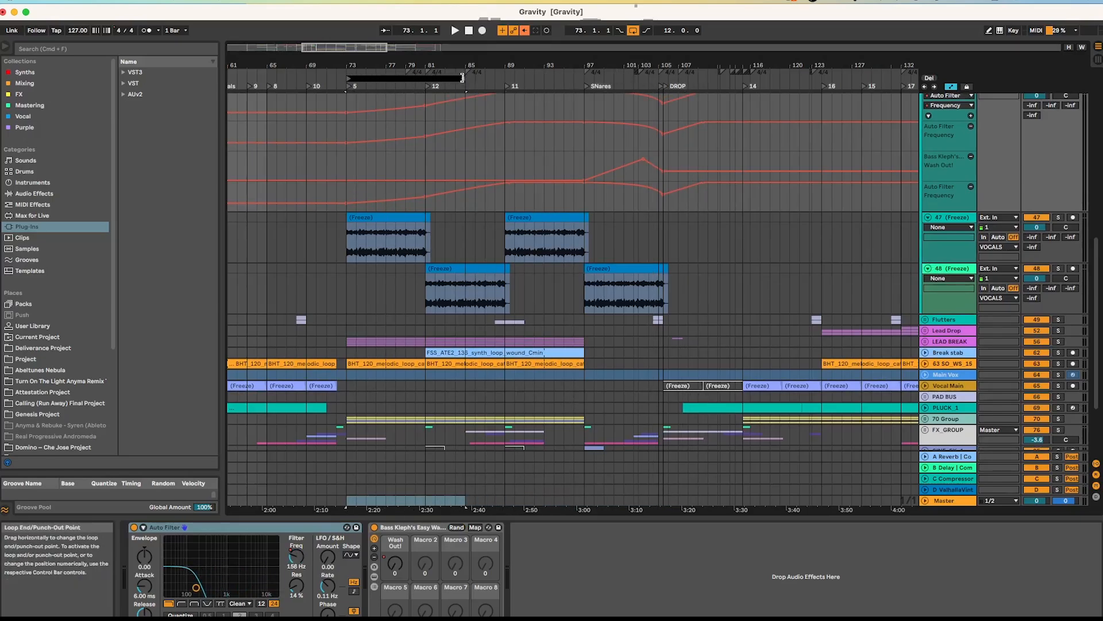
{"action": "left_click_drag", "start_coordinate": [470, 79], "coordinate": [416, 78]}
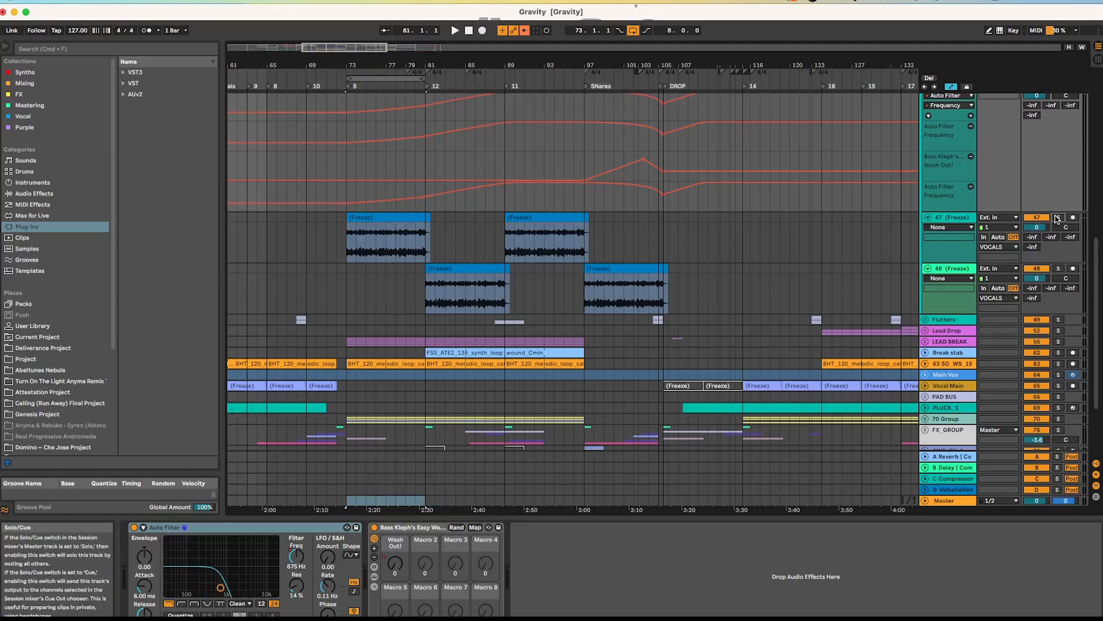
{"action": "left_click", "coordinate": [455, 31]}
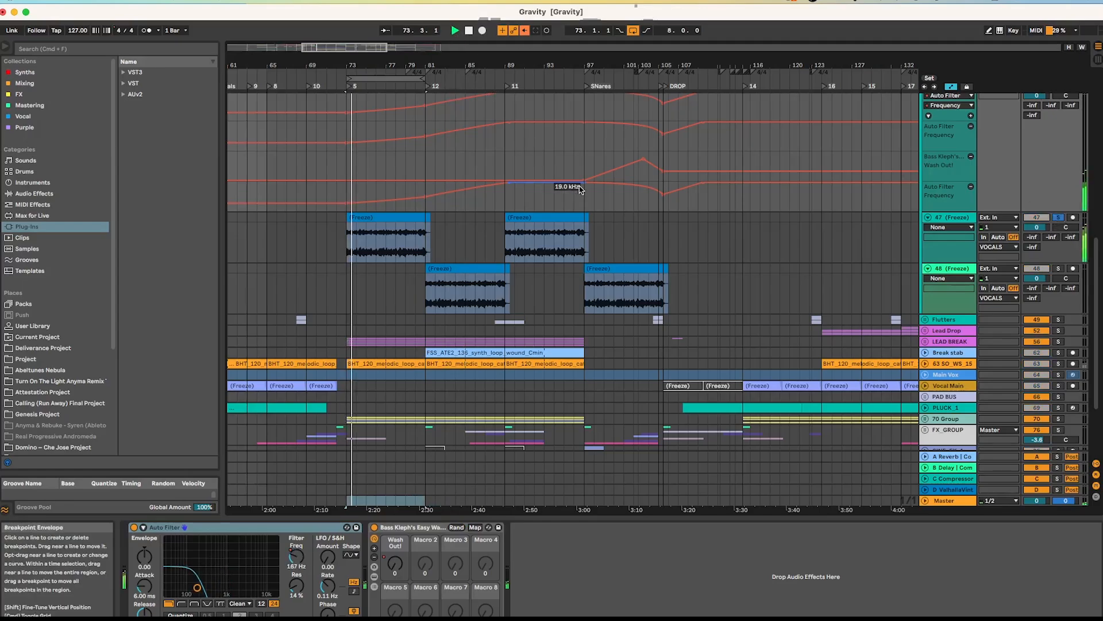
Step: Compare the soloed vocal with the VOCALS group's Auto Filter off and on, and stop playback
{"action": "left_click", "coordinate": [134, 527]}
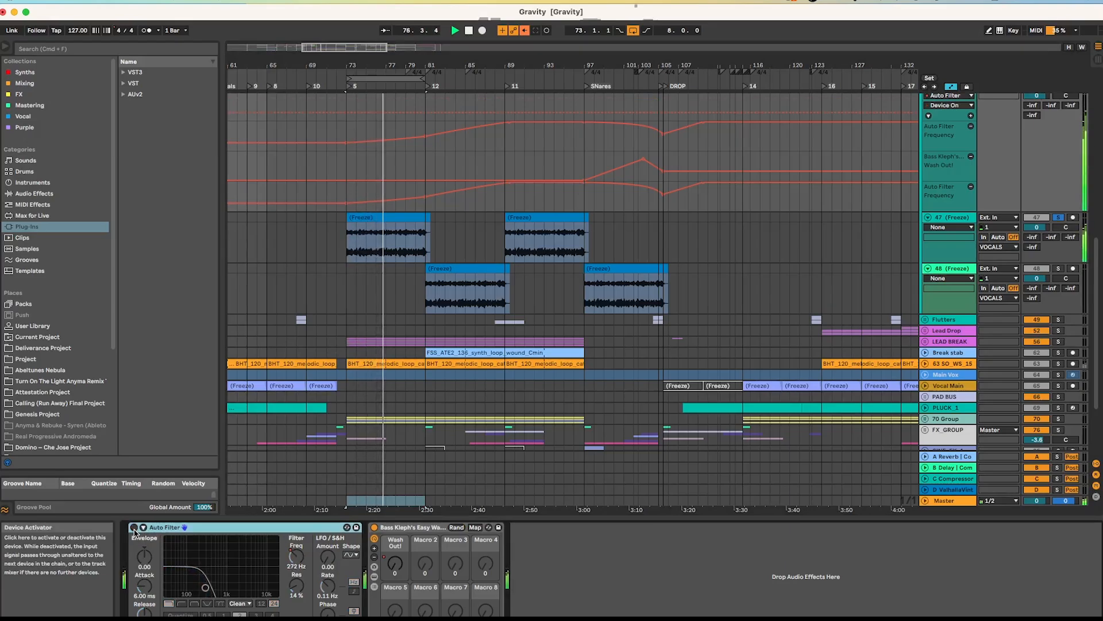
{"action": "left_click", "coordinate": [134, 527]}
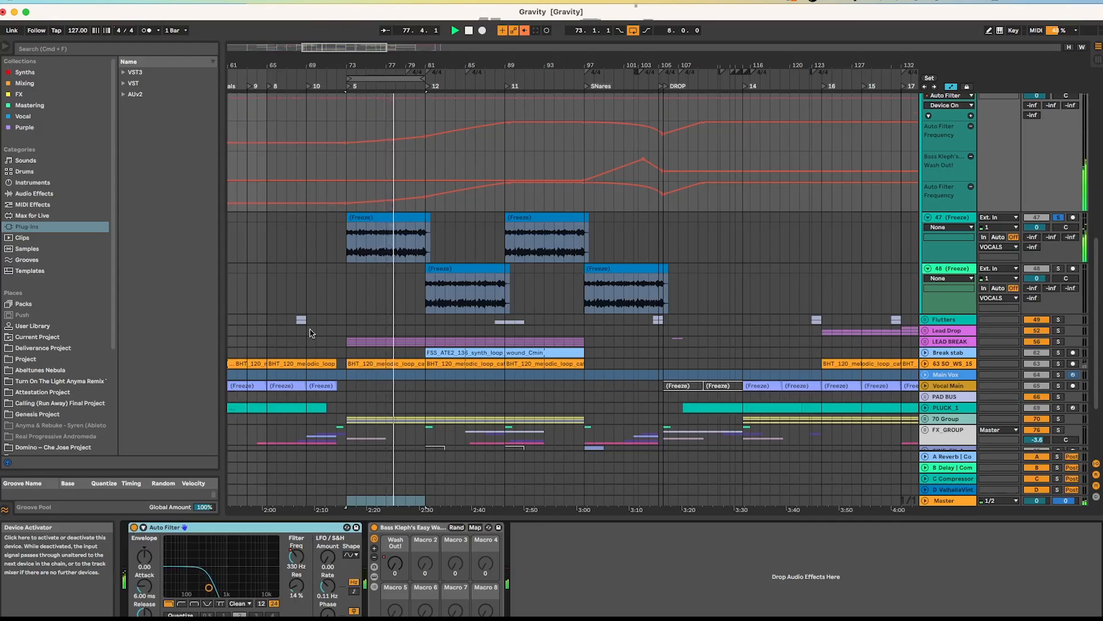
{"action": "left_click", "coordinate": [469, 30]}
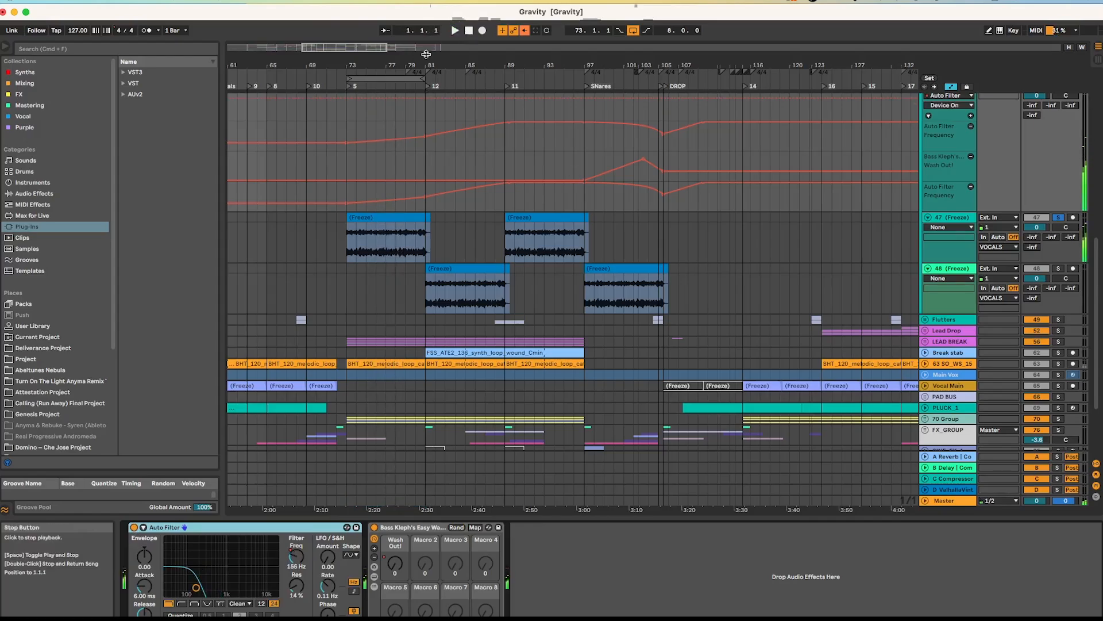
Step: Move the 8.0.0 loop to bar 97, then briefly unfold track 63 to view its clips and automation
{"action": "left_click_drag", "start_coordinate": [397, 80], "coordinate": [727, 77]}
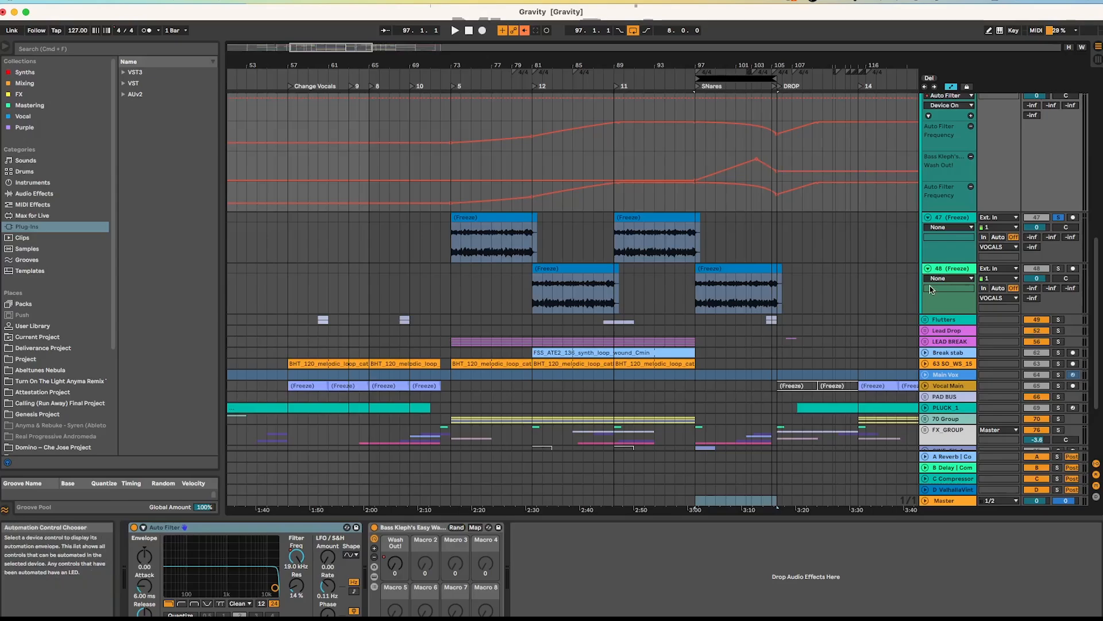
{"action": "left_click", "coordinate": [925, 364]}
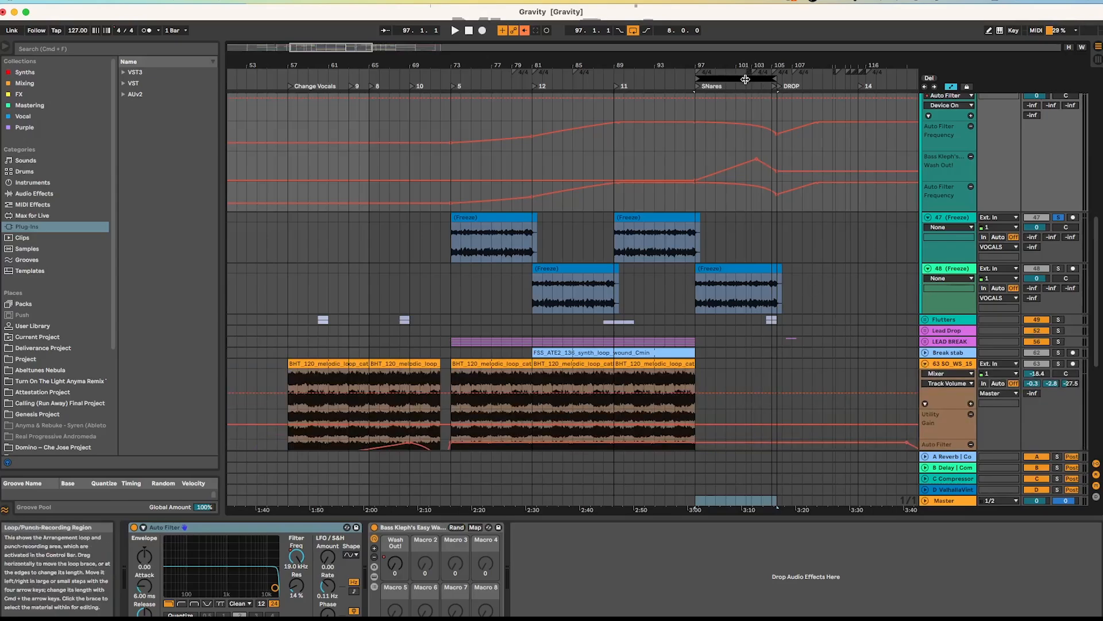
{"action": "left_click", "coordinate": [925, 364]}
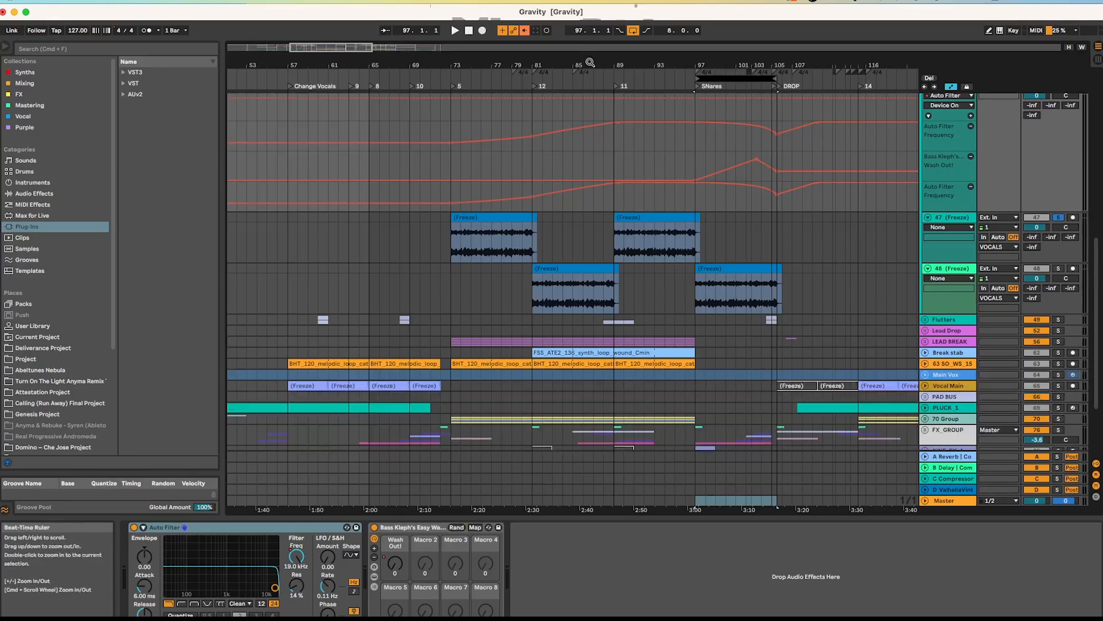
Step: Start playback shortly before the Change Vocals locator at bar 57 and unsolo frozen track 47
{"action": "left_click_drag", "start_coordinate": [588, 62], "coordinate": [631, 64]}
{"action": "scroll", "coordinate": [828, 207], "scroll_direction": "up", "scroll_amount": 5}
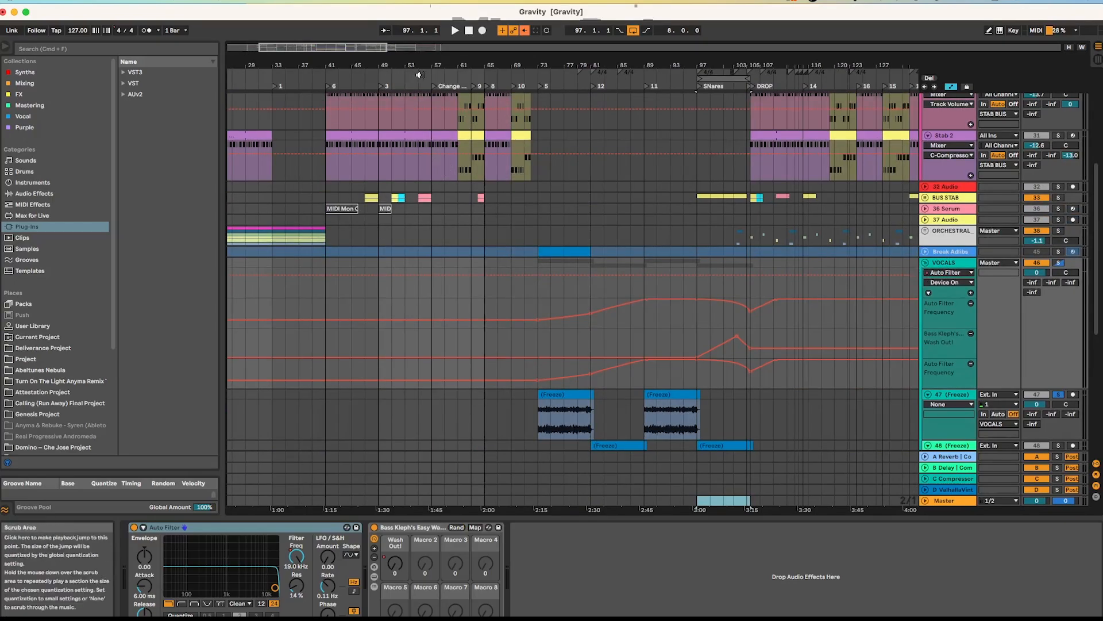
{"action": "left_click", "coordinate": [417, 73]}
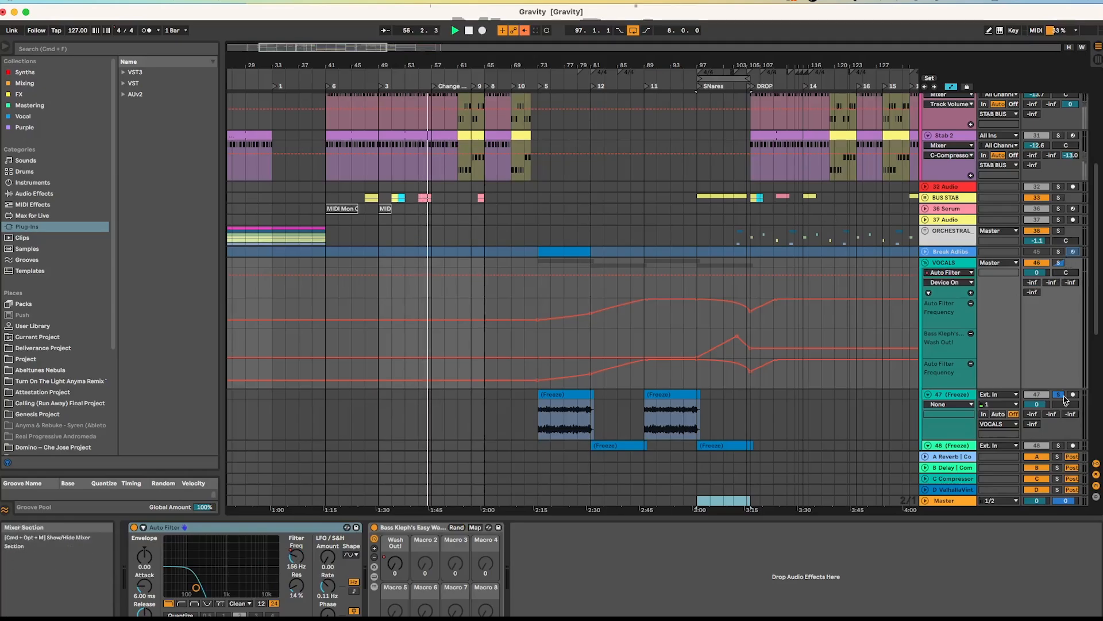
{"action": "scroll", "coordinate": [787, 344], "scroll_direction": "down", "scroll_amount": 5}
{"action": "scroll", "coordinate": [787, 345], "scroll_direction": "down", "scroll_amount": 1}
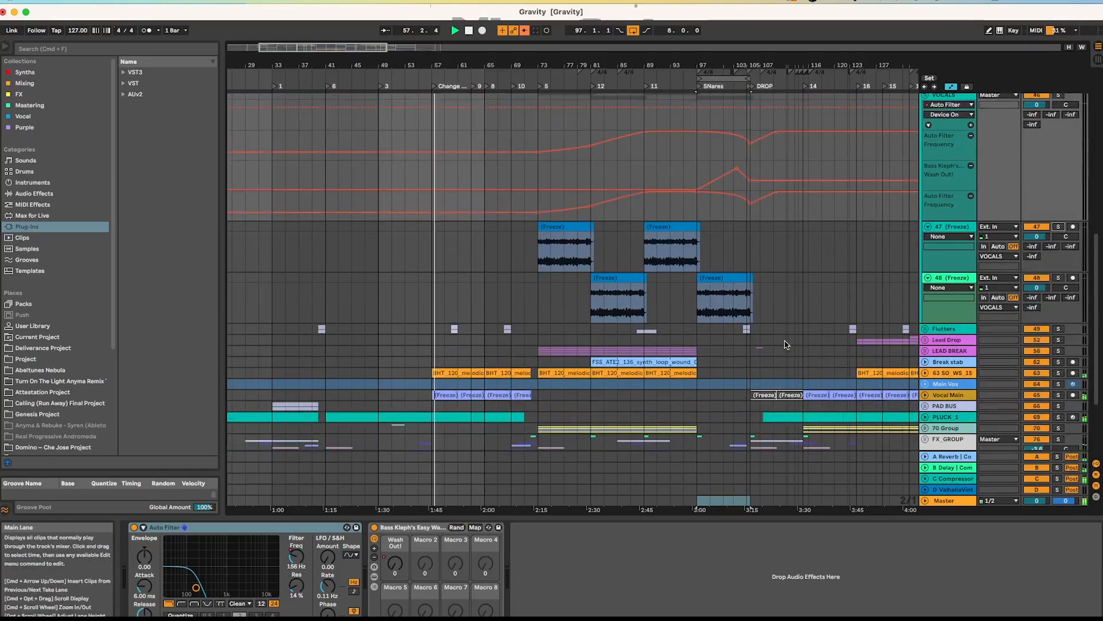
Step: Unfold the Vocal Main track, play it soloed to hear its filter and reverb automation, and stop playback
{"action": "left_click", "coordinate": [926, 389]}
{"action": "scroll", "coordinate": [1062, 404], "scroll_direction": "down", "scroll_amount": 2}
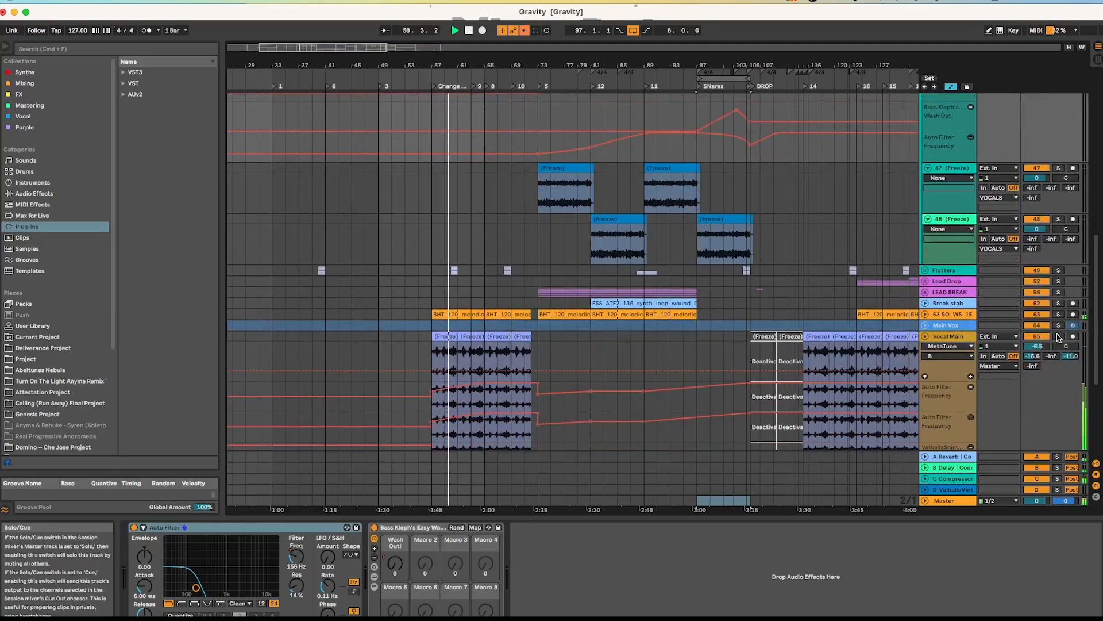
{"action": "left_click", "coordinate": [1058, 337]}
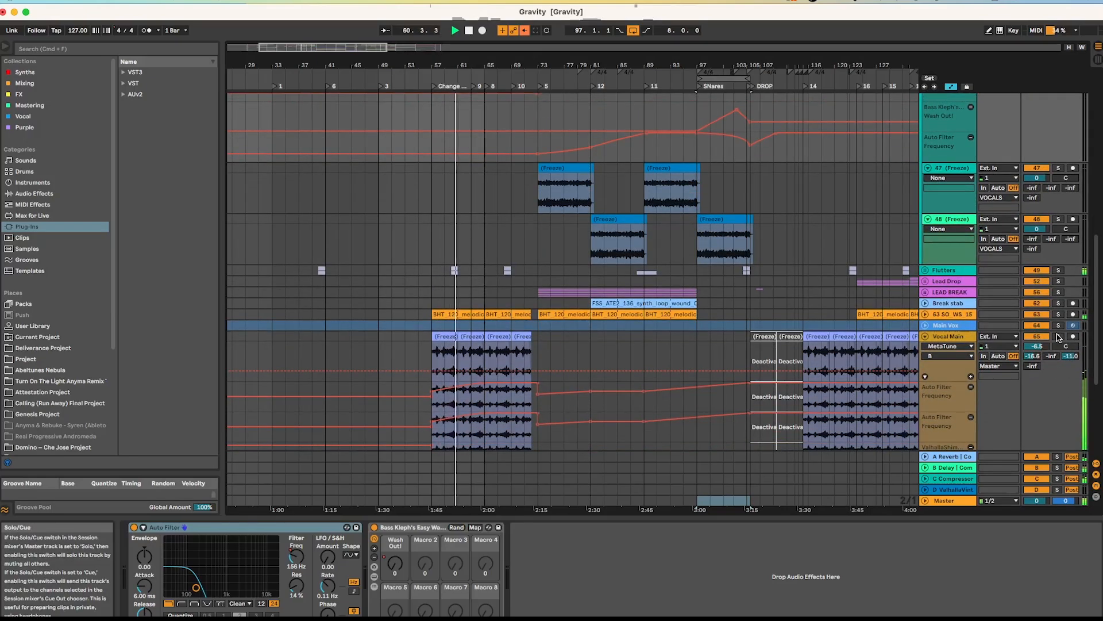
{"action": "scroll", "coordinate": [817, 348], "scroll_direction": "down", "scroll_amount": 3}
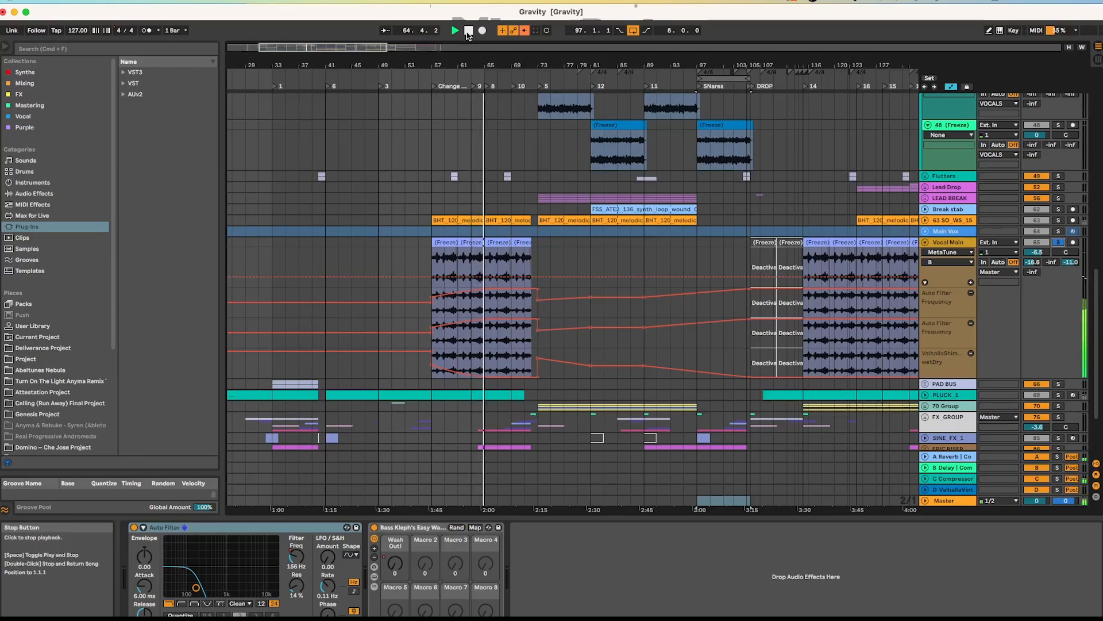
{"action": "left_click", "coordinate": [583, 351]}
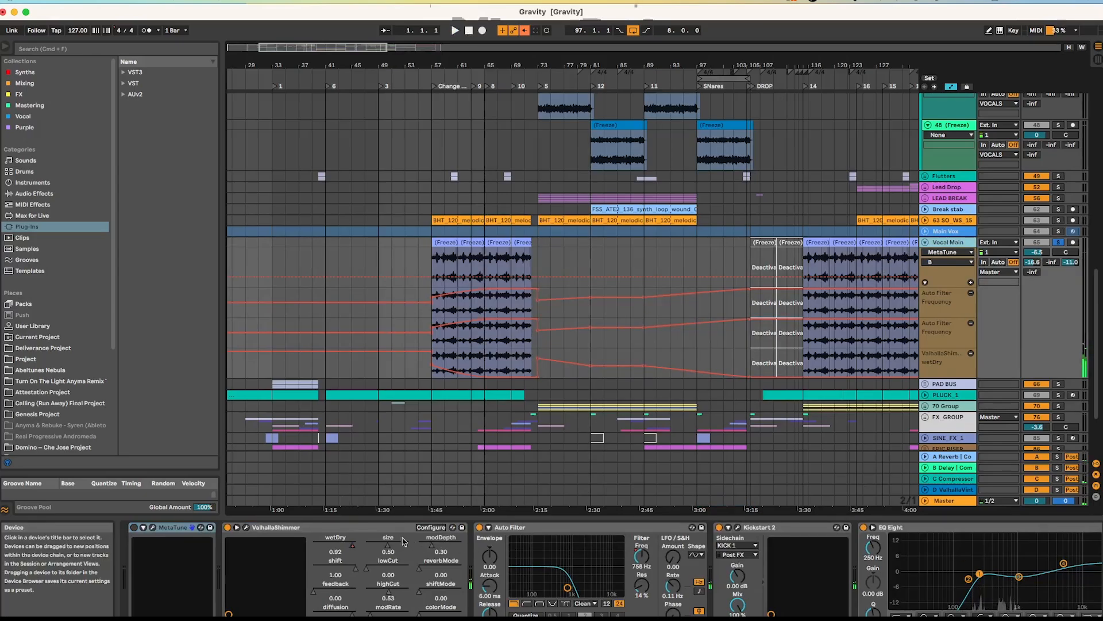
{"action": "left_click", "coordinate": [595, 527]}
{"action": "scroll", "coordinate": [736, 534], "scroll_direction": "right", "scroll_amount": 1}
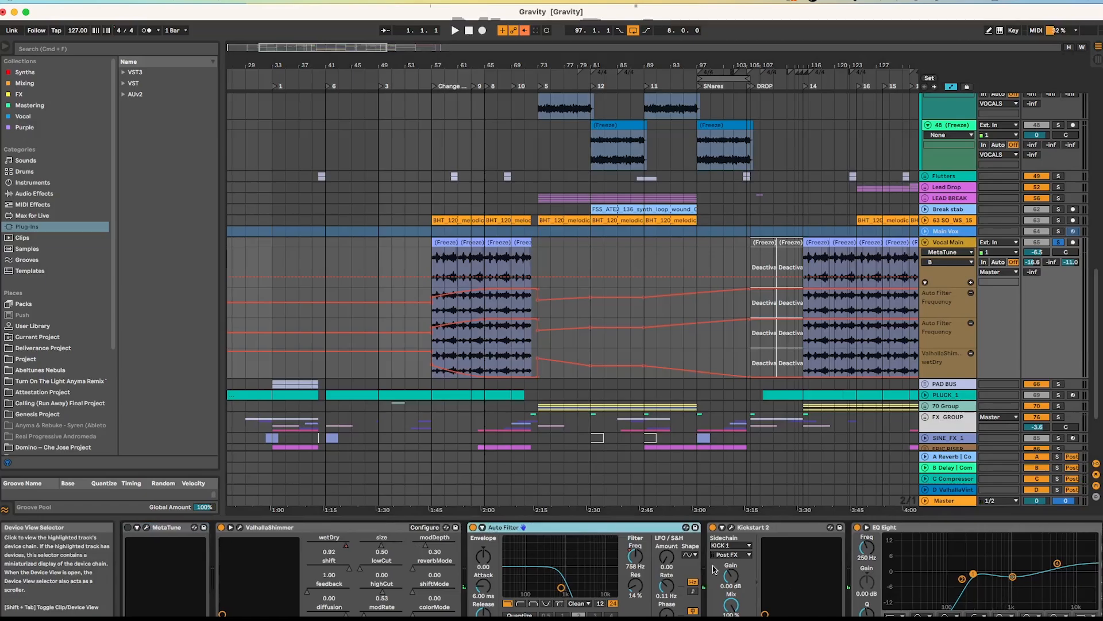
{"action": "left_click", "coordinate": [731, 527]}
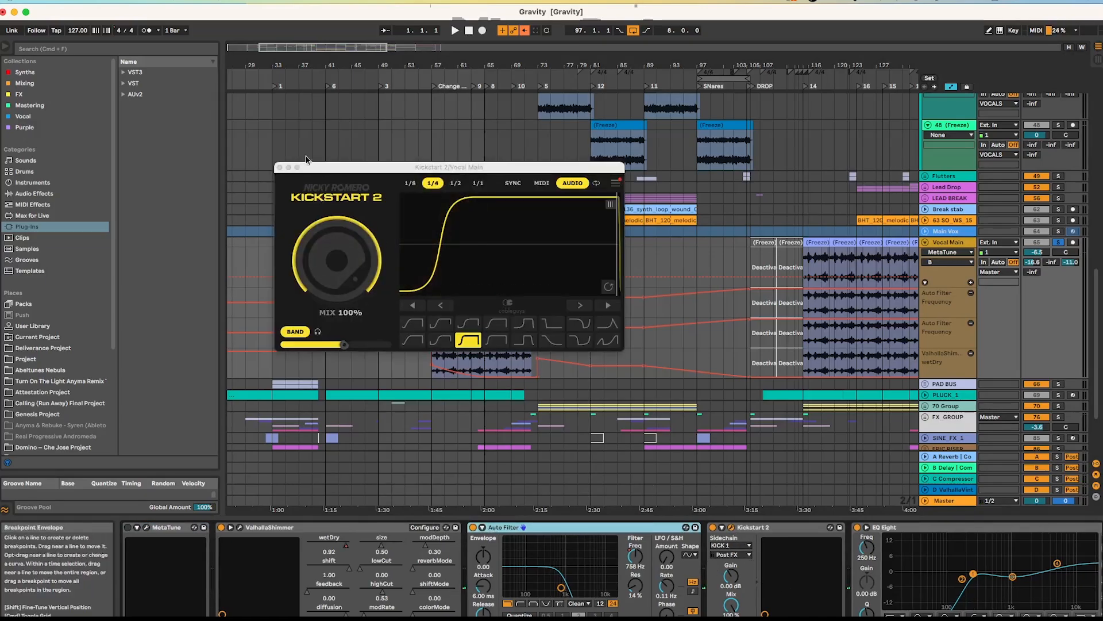
{"action": "left_click", "coordinate": [280, 167]}
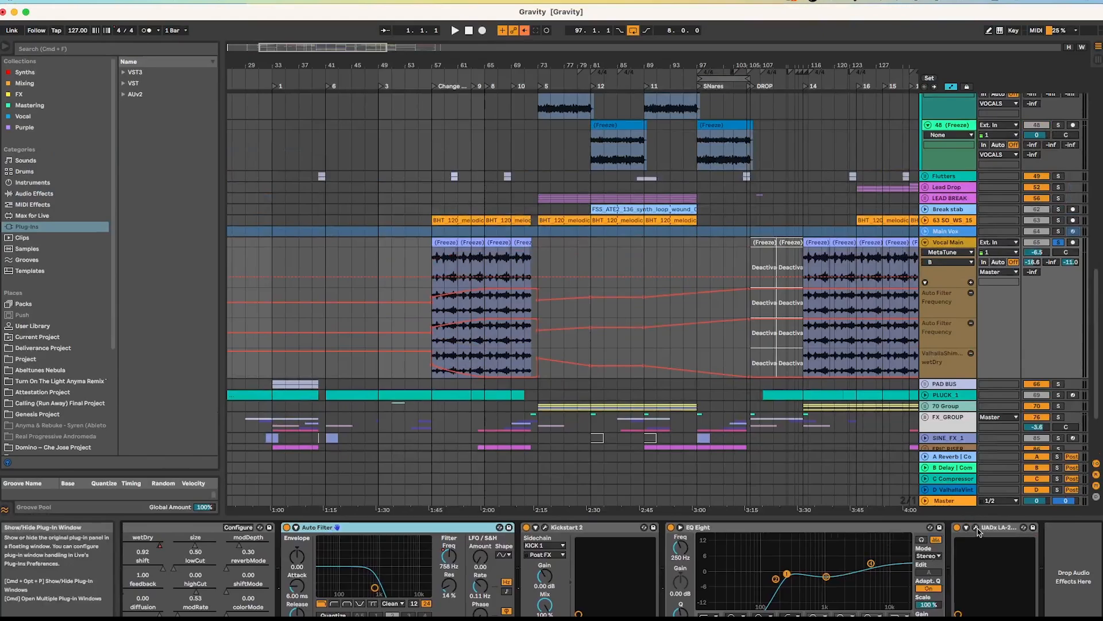
{"action": "left_click", "coordinate": [976, 527]}
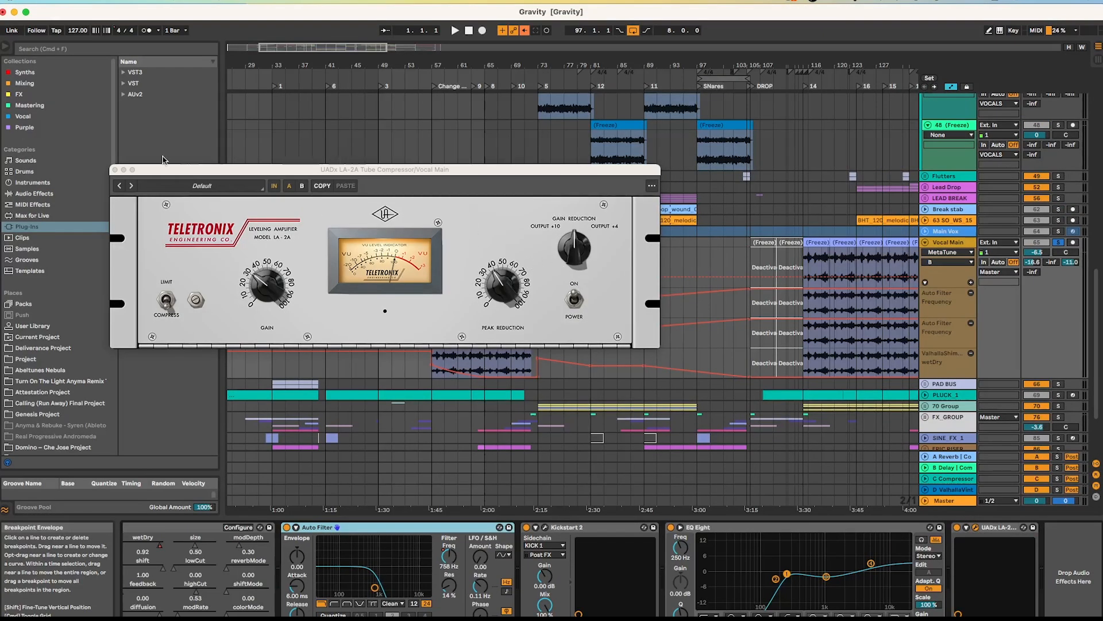
{"action": "left_click", "coordinate": [114, 170]}
Step: Move the 8.0.0 loop to bar 131 and fold Vocal Main, the VOCALS group and the STAB BUS group
{"action": "left_click_drag", "start_coordinate": [746, 70], "coordinate": [631, 80]}
{"action": "left_click", "coordinate": [926, 242]}
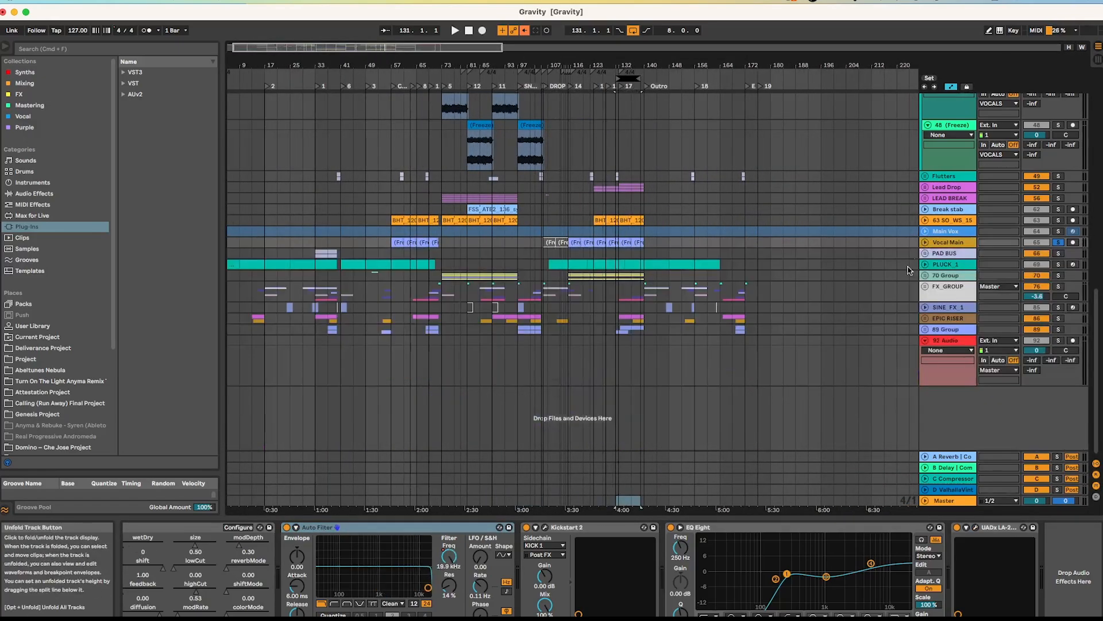
{"action": "scroll", "coordinate": [845, 314], "scroll_direction": "up", "scroll_amount": 5}
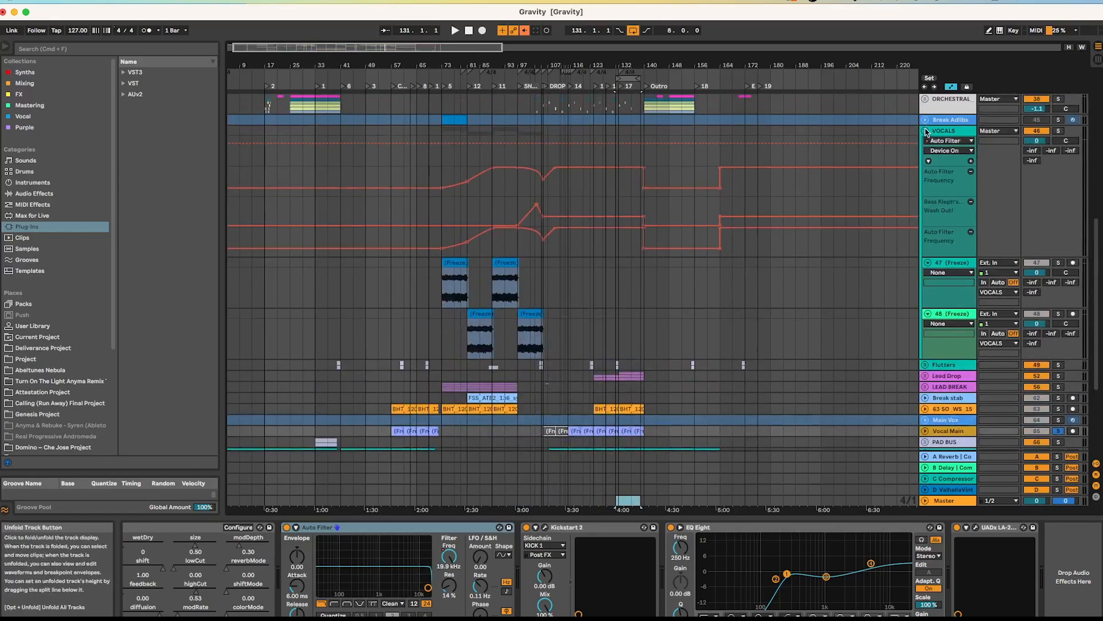
{"action": "left_click", "coordinate": [926, 130]}
{"action": "scroll", "coordinate": [840, 267], "scroll_direction": "up", "scroll_amount": 5}
{"action": "scroll", "coordinate": [840, 266], "scroll_direction": "up", "scroll_amount": 5}
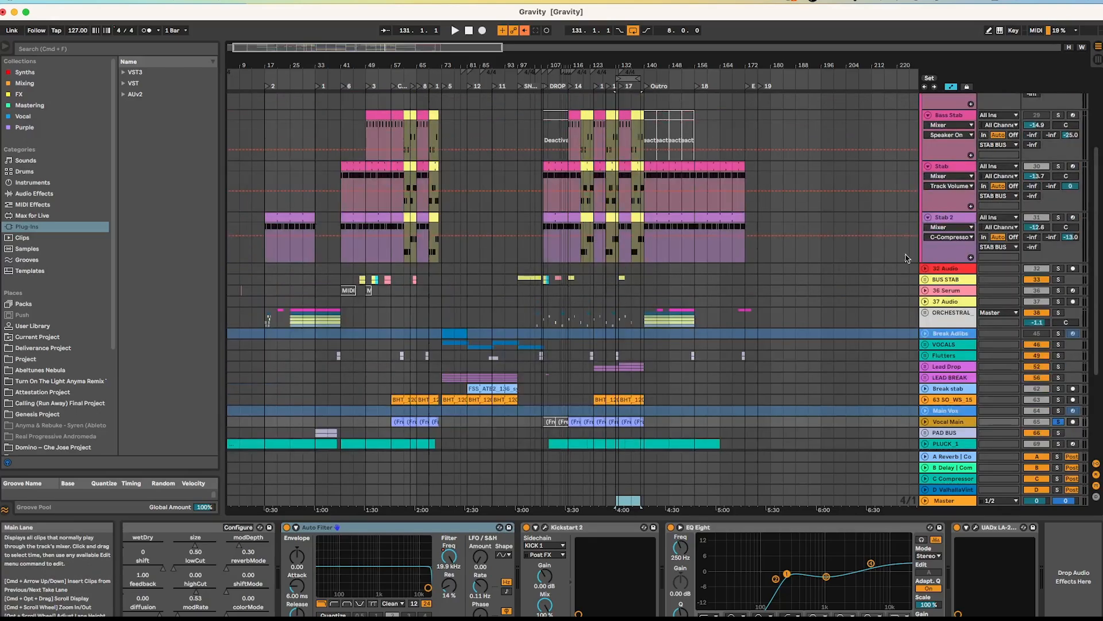
{"action": "scroll", "coordinate": [906, 256], "scroll_direction": "up", "scroll_amount": 5}
{"action": "left_click", "coordinate": [926, 197]}
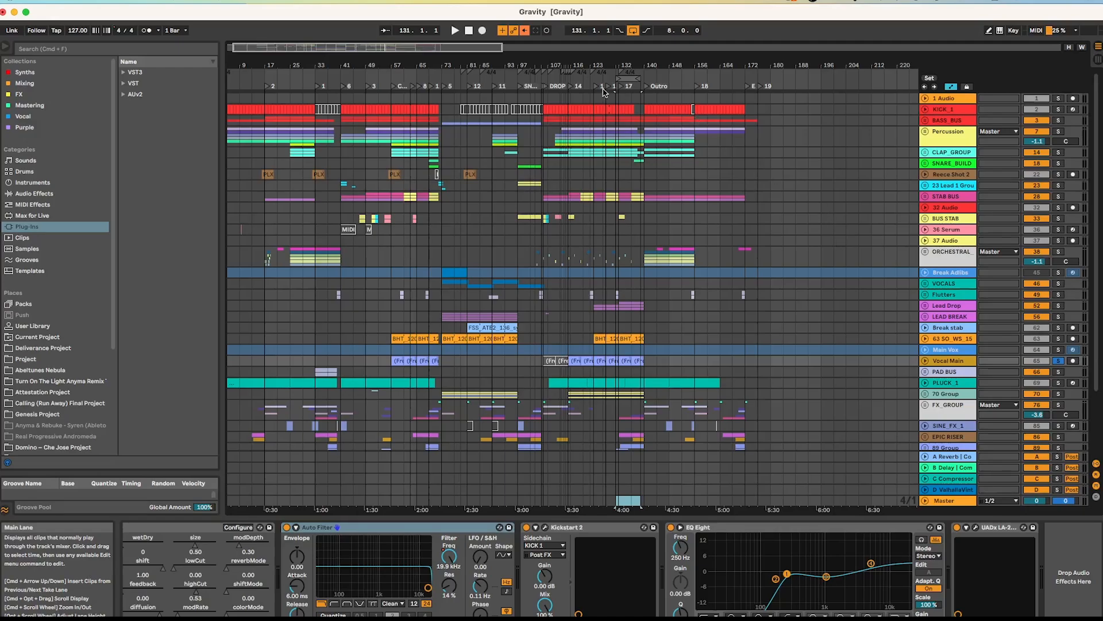
Step: Set the loop to start at bar 105 with a length of 64.2.0, and place the insert marker at bar 184 on ORCHESTRAL
{"action": "left_click_drag", "start_coordinate": [616, 78], "coordinate": [553, 82]}
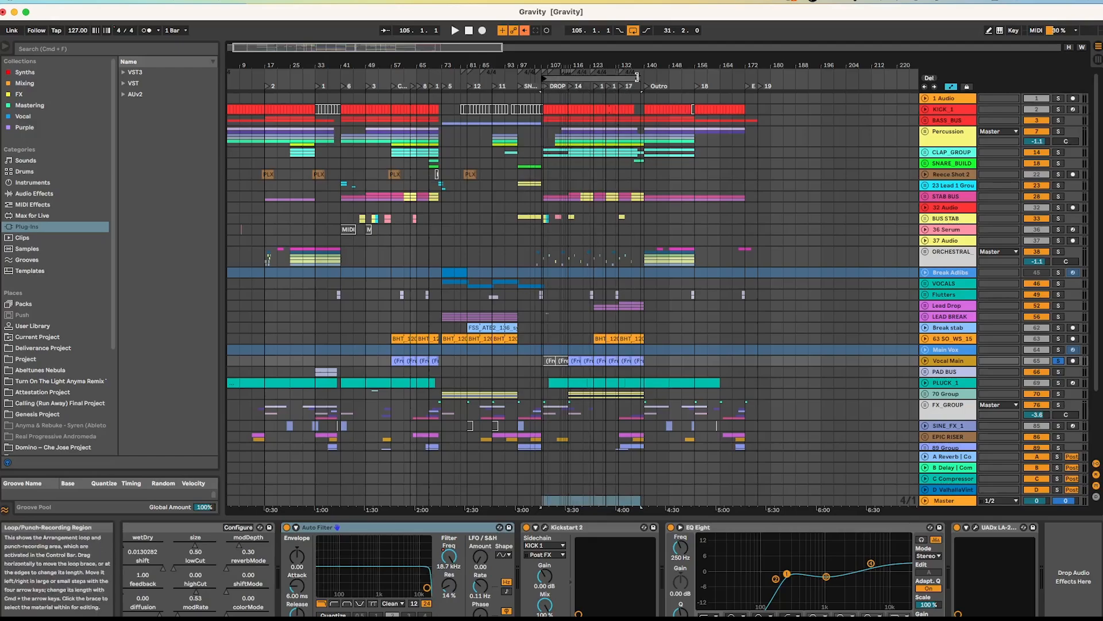
{"action": "left_click_drag", "start_coordinate": [641, 79], "coordinate": [749, 90]}
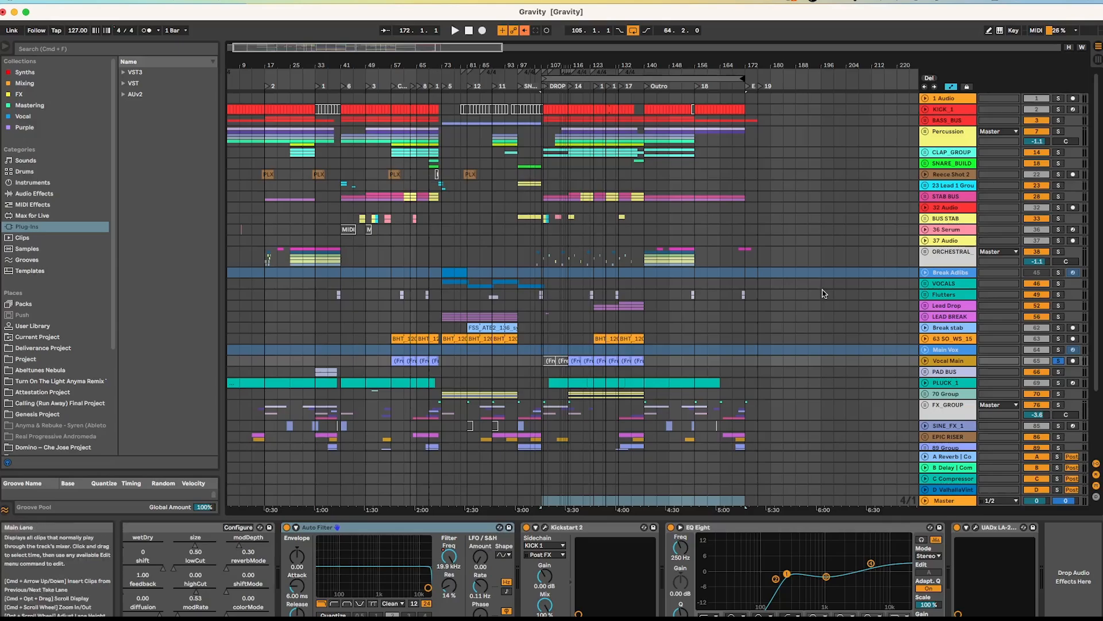
{"action": "left_click", "coordinate": [789, 252]}
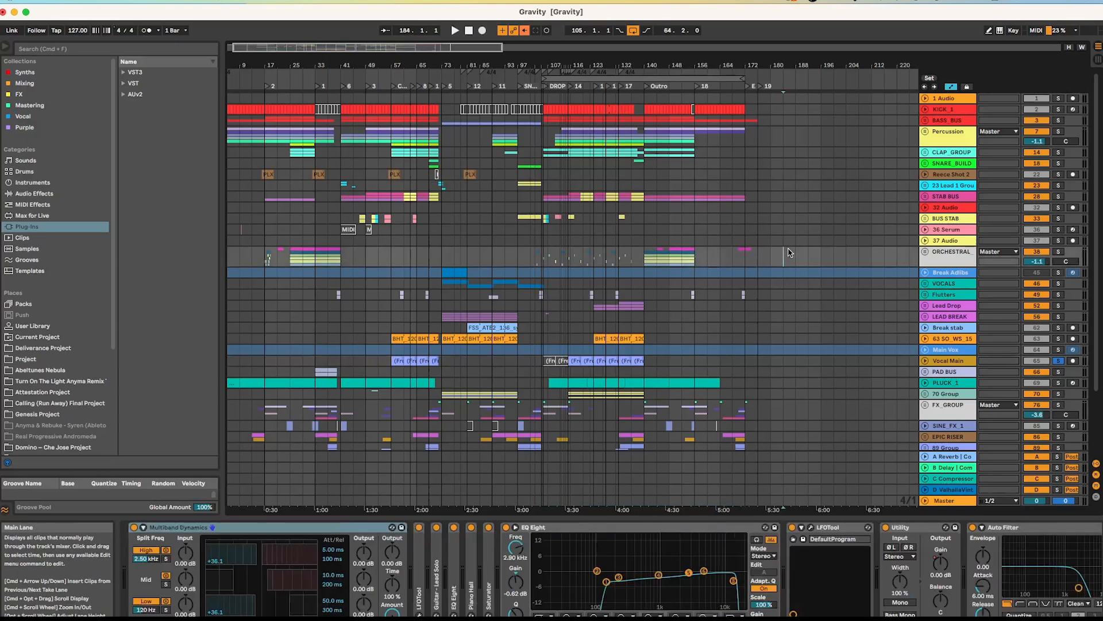